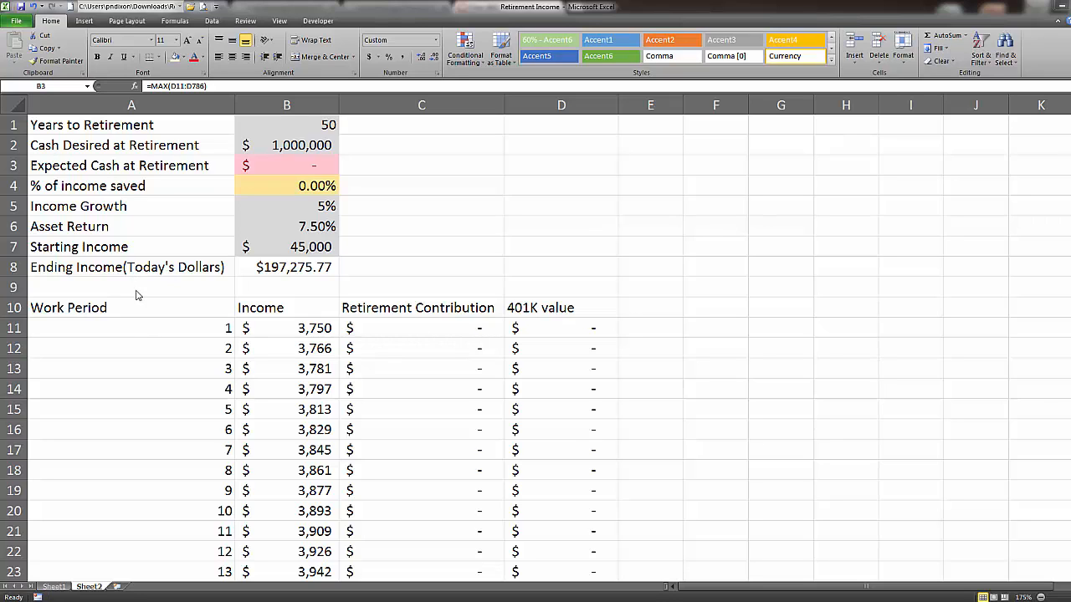
Set Years to Retirement in cell B1 to 40.
{"action": "double_click", "coordinate": [287, 125]}
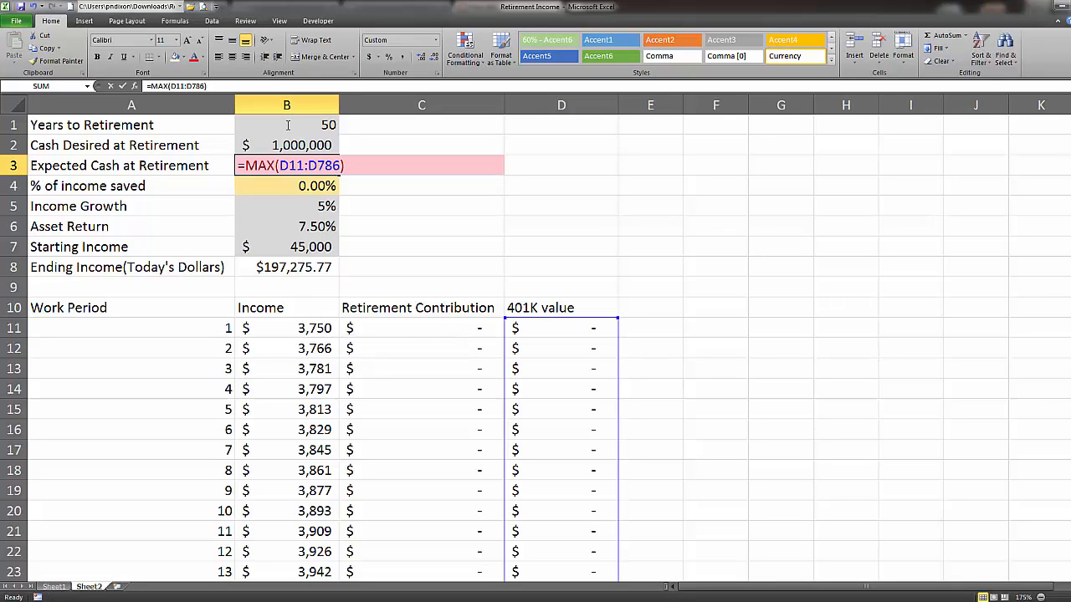
{"action": "left_click", "coordinate": [287, 126]}
{"action": "key", "text": "Escape"}
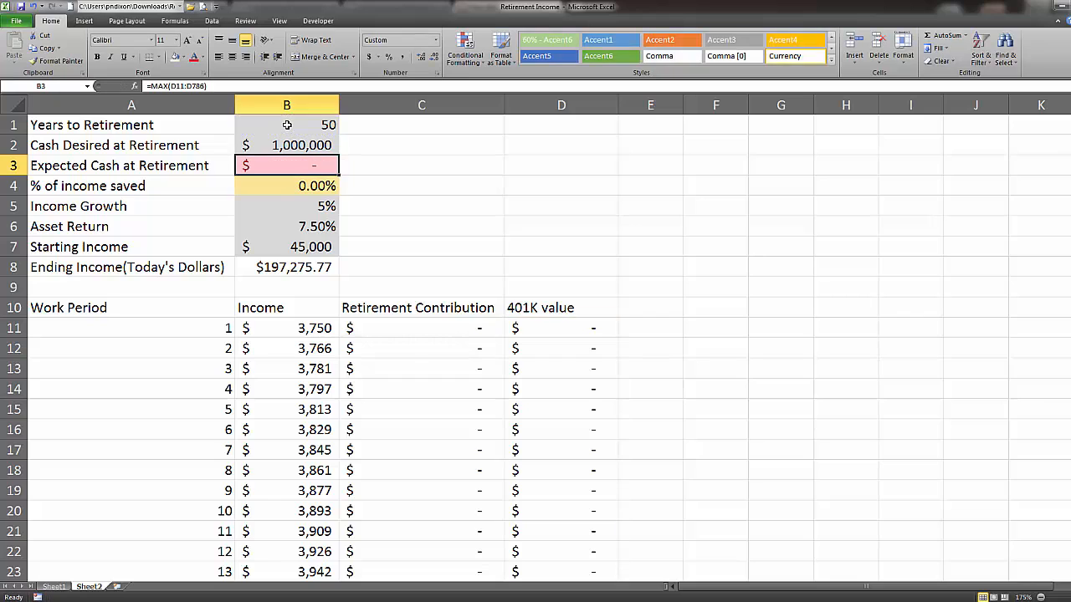
{"action": "left_click", "coordinate": [287, 125]}
{"action": "type", "text": "40"}
{"action": "key", "text": "Return"}
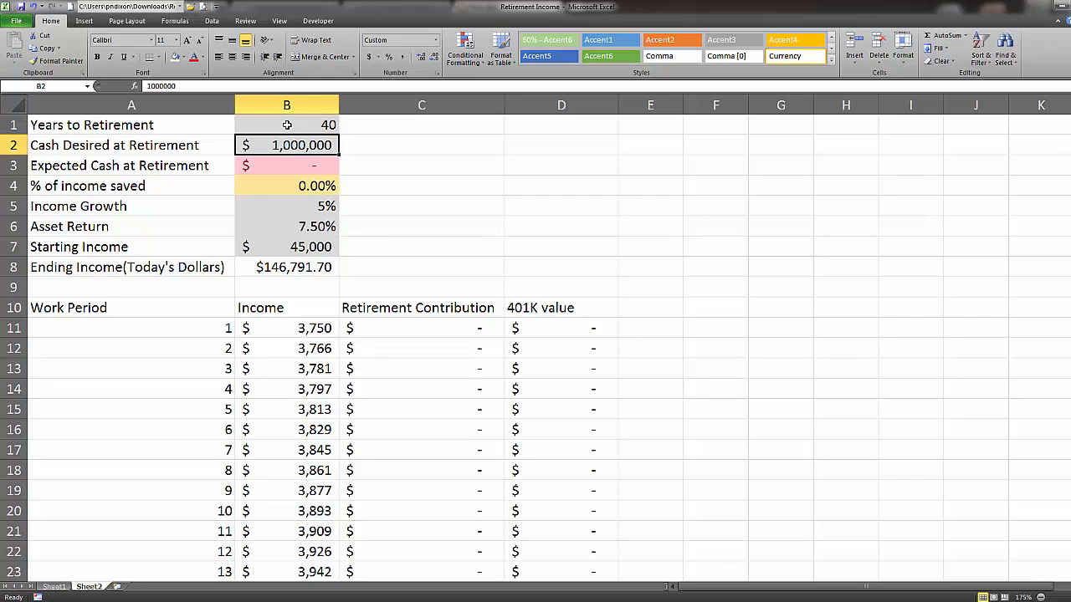
Examine the Income Growth, Asset Return, Starting Income and Ending Income cells in column B.
{"action": "key", "text": "Down"}
{"action": "key", "text": "Down"}
{"action": "key", "text": "Down"}
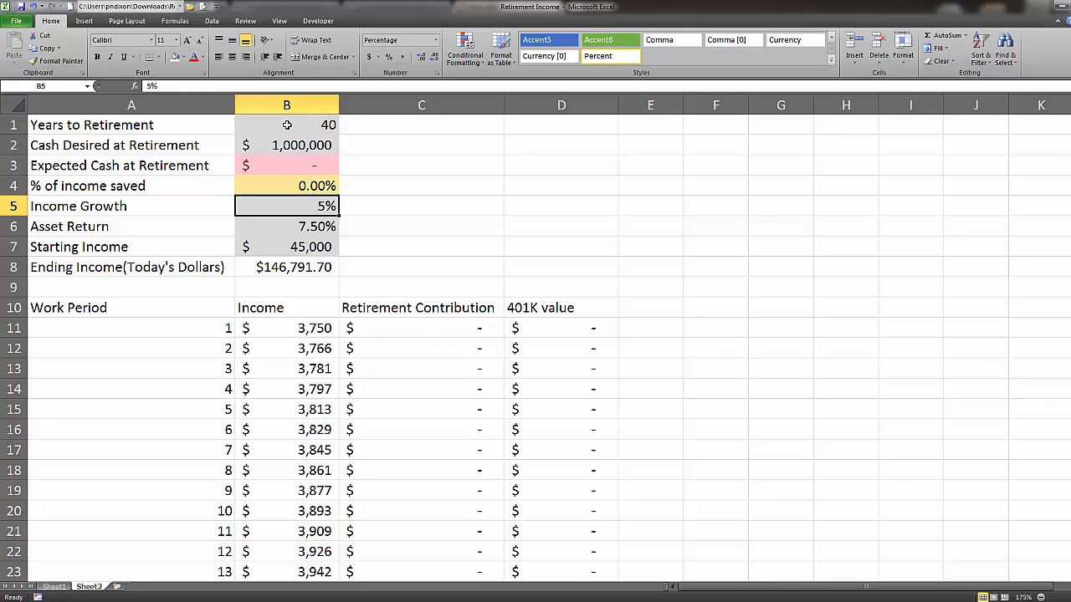
{"action": "key", "text": "Down"}
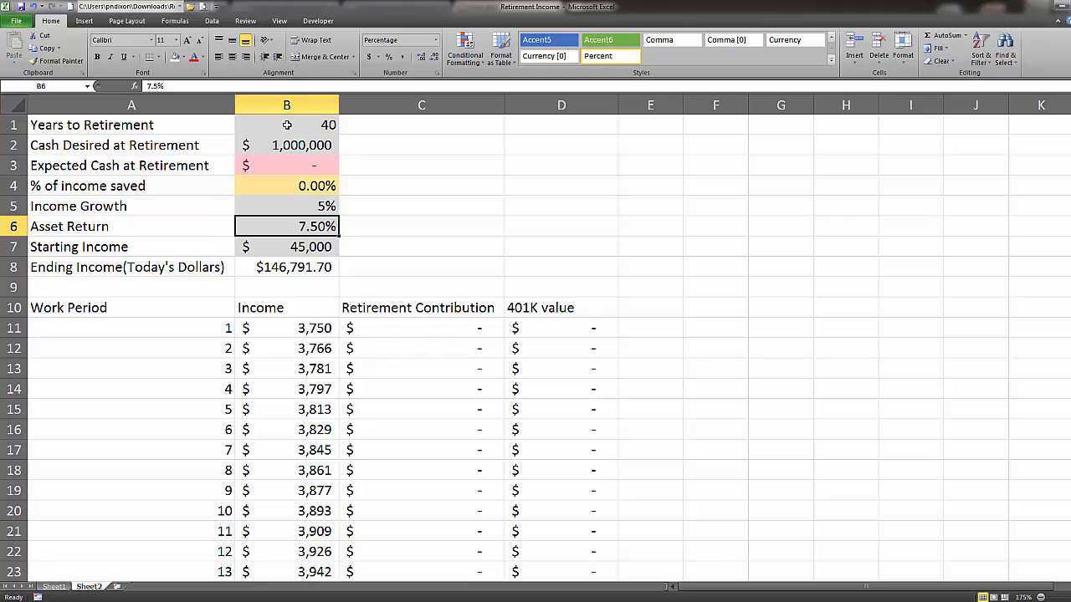
{"action": "key", "text": "Down"}
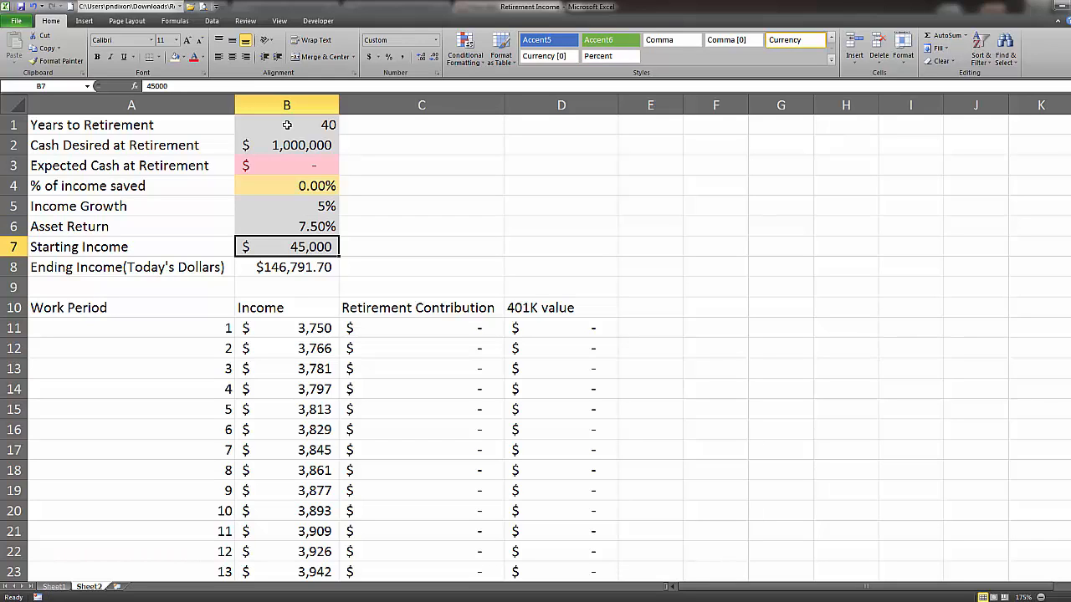
{"action": "key", "text": "Down"}
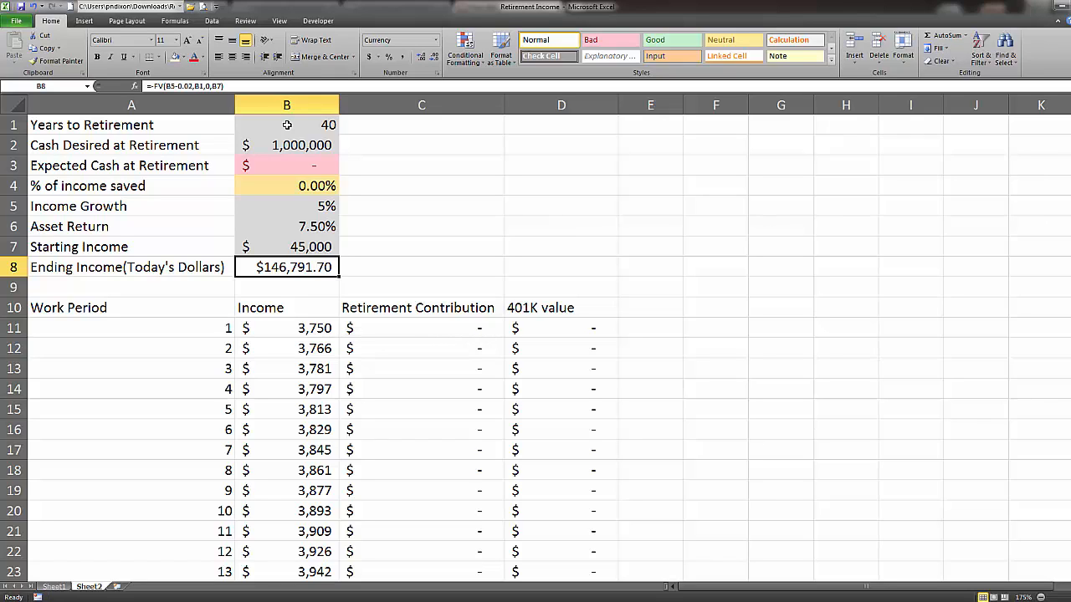
{"action": "key", "text": "Up"}
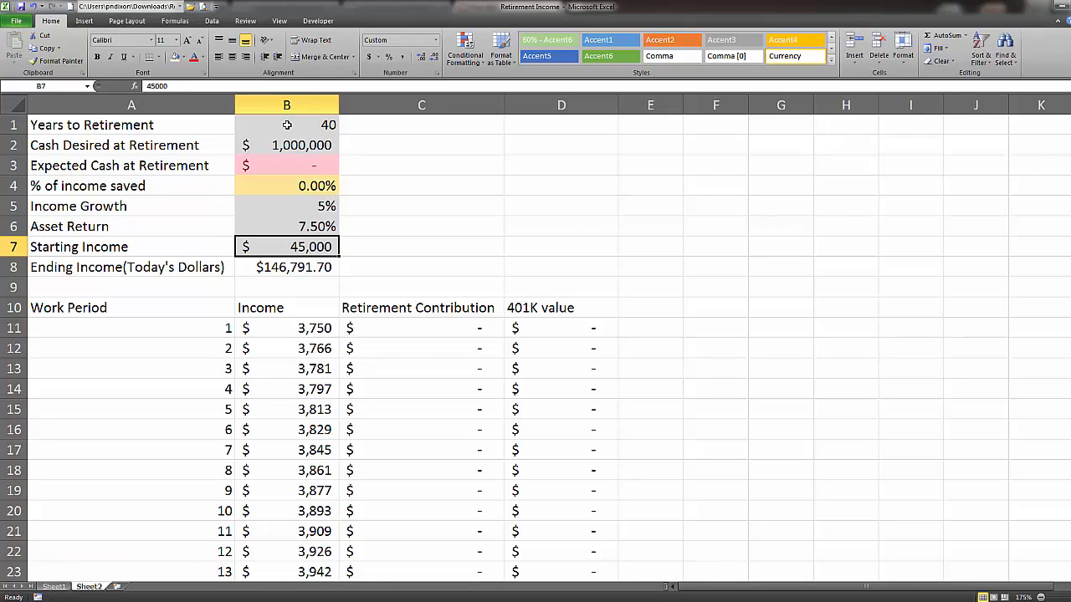
Set the % of income saved in B4 to 10% and check Expected Cash at Retirement.
{"action": "key", "text": "Up"}
{"action": "key", "text": "Up"}
{"action": "key", "text": "Up"}
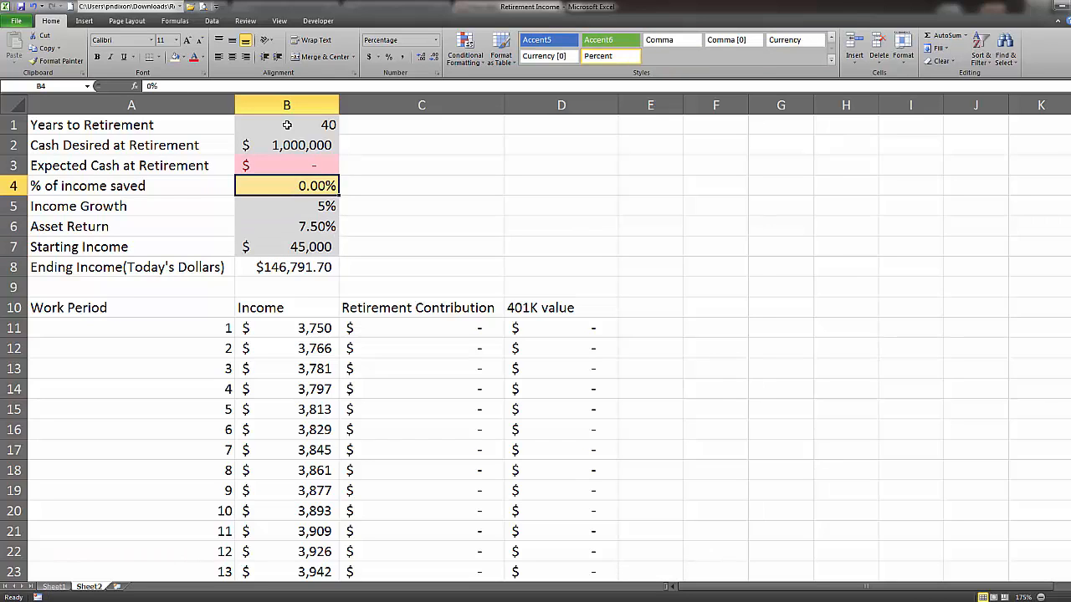
{"action": "type", "text": "10"}
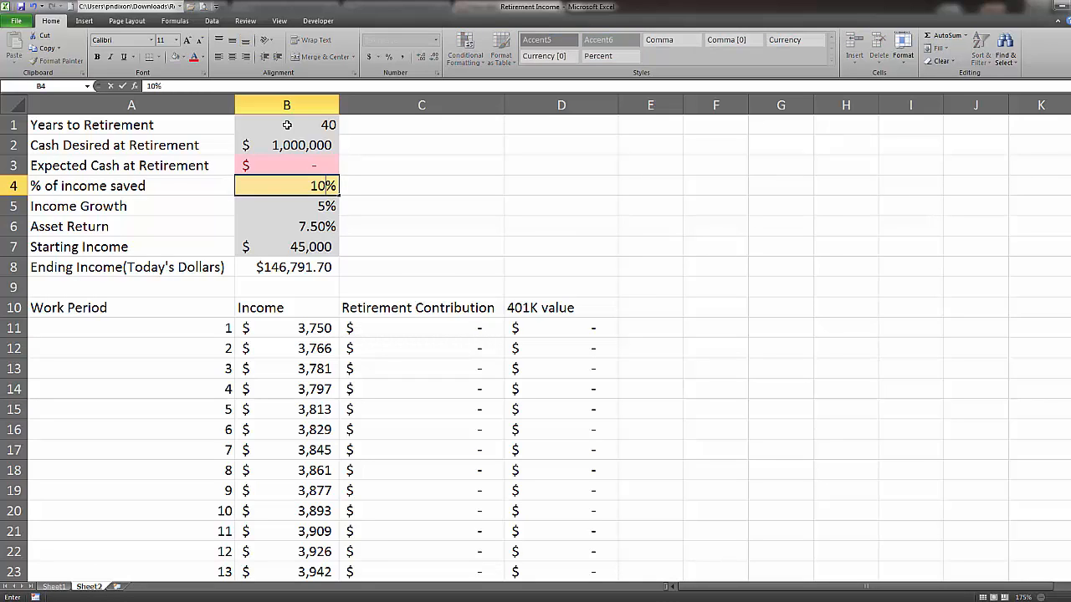
{"action": "key", "text": "Return"}
{"action": "key", "text": "Up"}
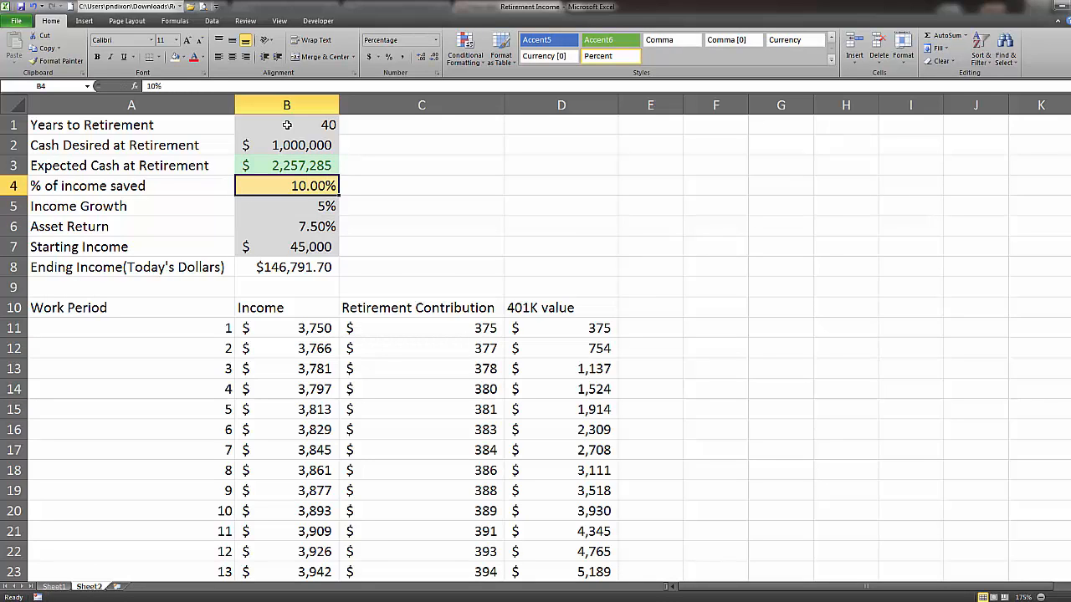
{"action": "key", "text": "Up"}
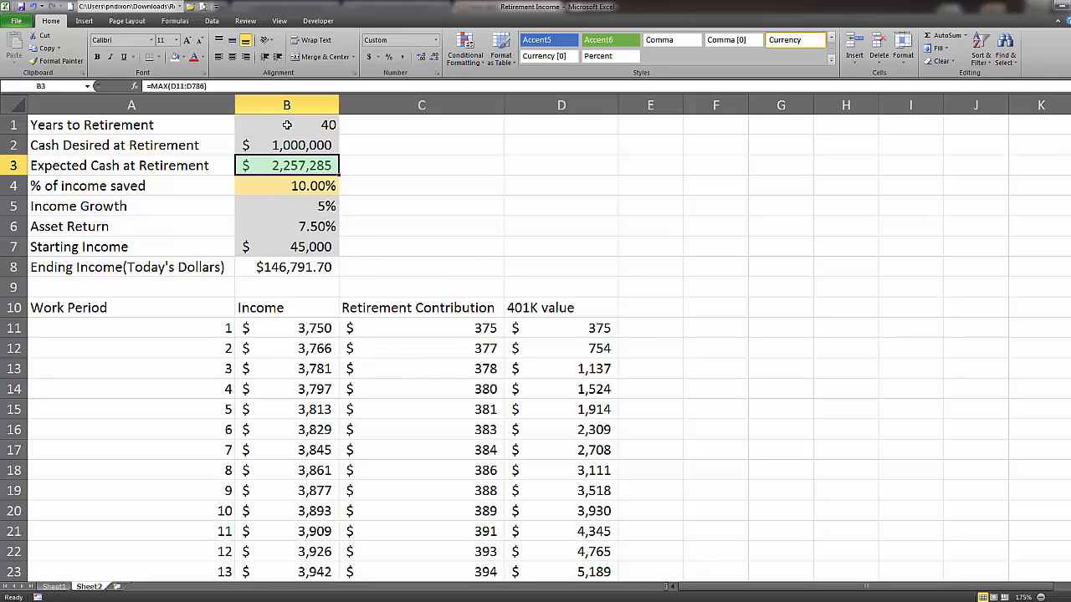
Lower the % of income saved in B4 to 5%.
{"action": "key", "text": "Down"}
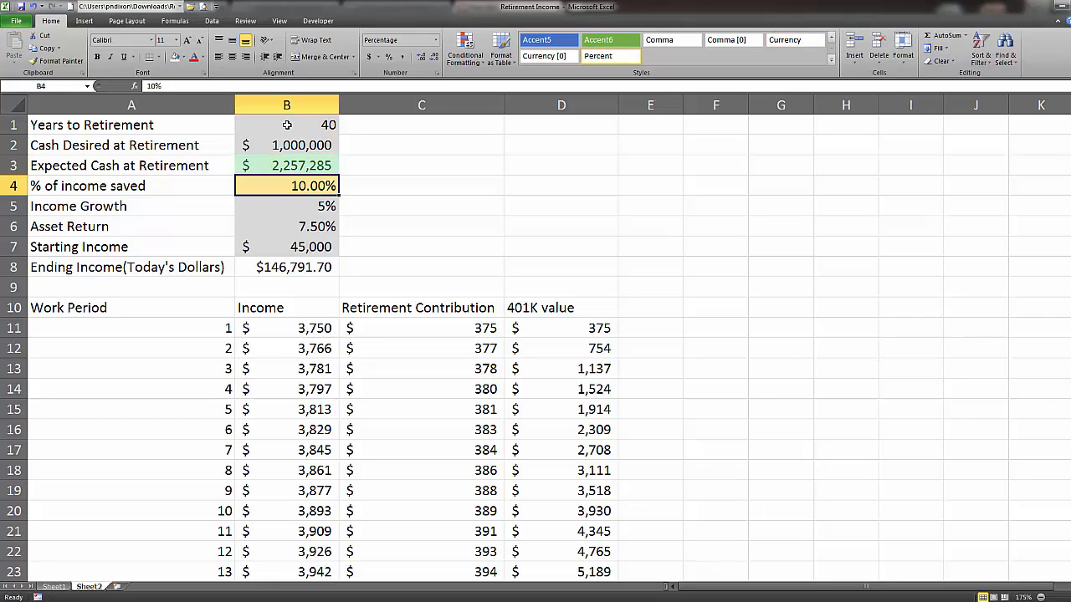
{"action": "type", "text": "5"}
{"action": "key", "text": "Return"}
{"action": "key", "text": "Up"}
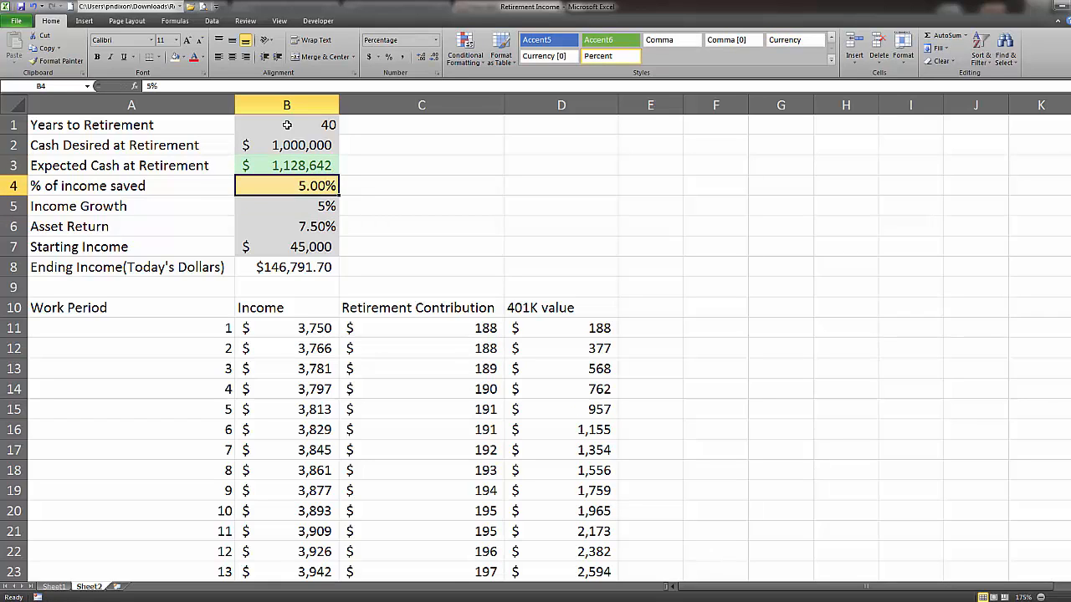
Set the % of income saved in B4 to 1% and check Expected Cash at Retirement.
{"action": "type", "text": "1"}
{"action": "key", "text": "Return"}
{"action": "key", "text": "Up"}
{"action": "key", "text": "Up"}
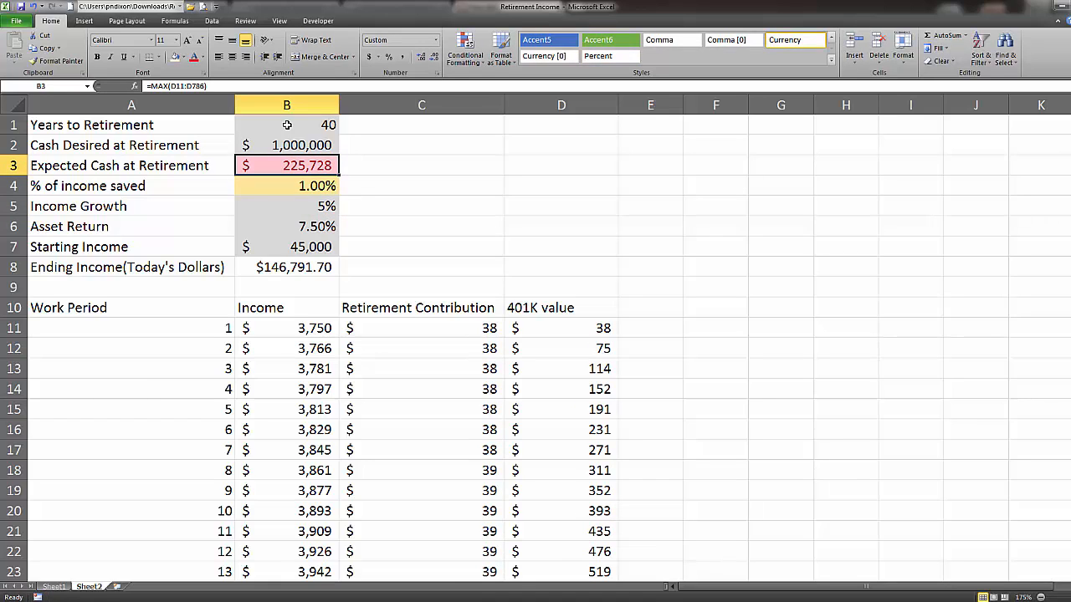
{"action": "key", "text": "Down"}
{"action": "key", "text": "Up"}
Set the % of income saved in B4 back to 5%.
{"action": "left_click", "coordinate": [318, 188]}
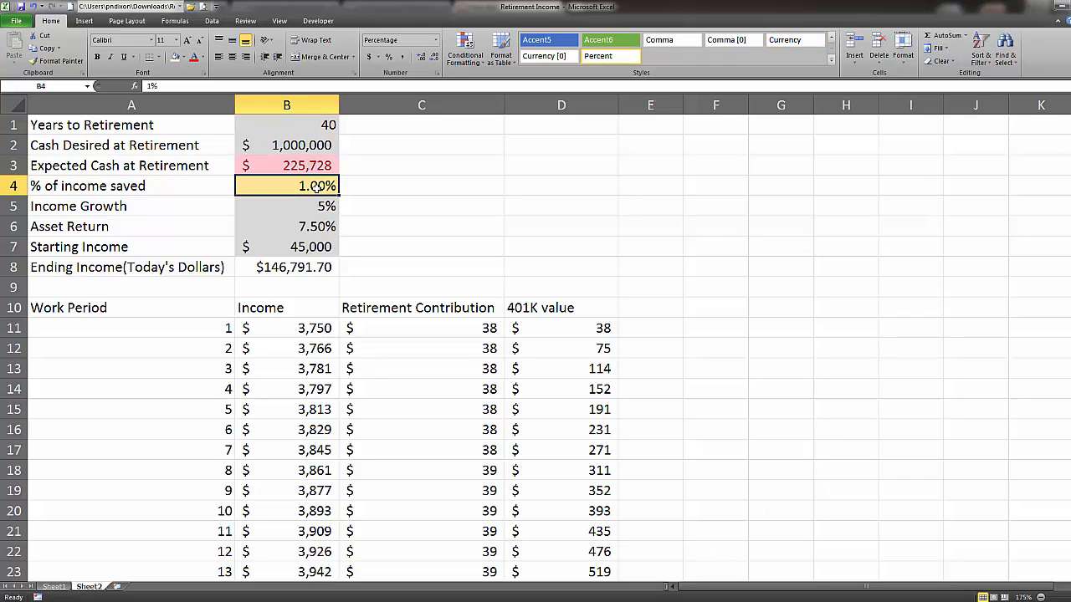
{"action": "type", "text": "5"}
{"action": "key", "text": "Return"}
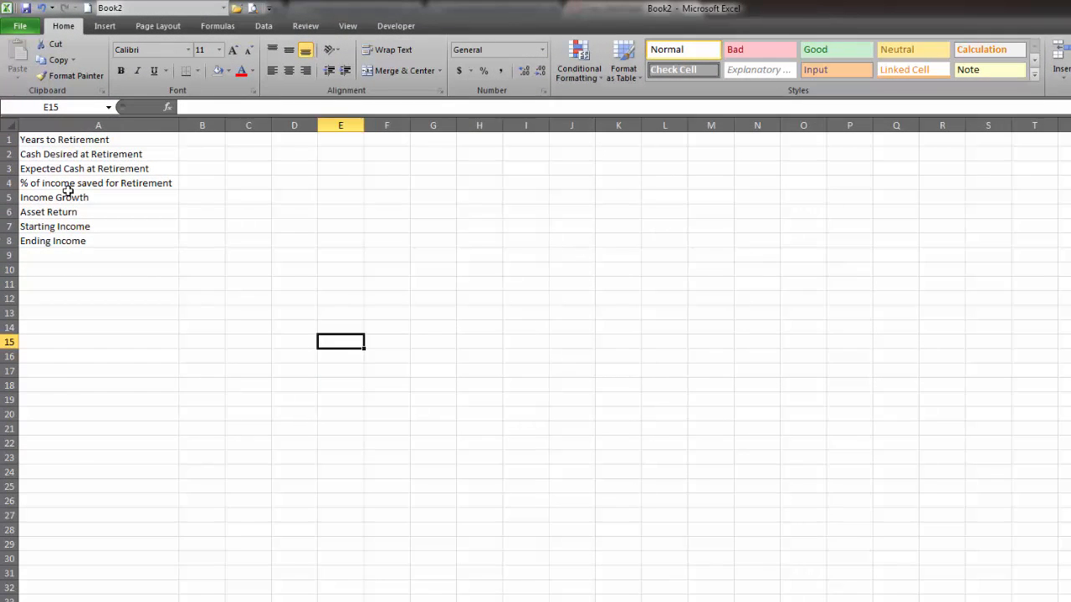
{"action": "left_click", "coordinate": [106, 138]}
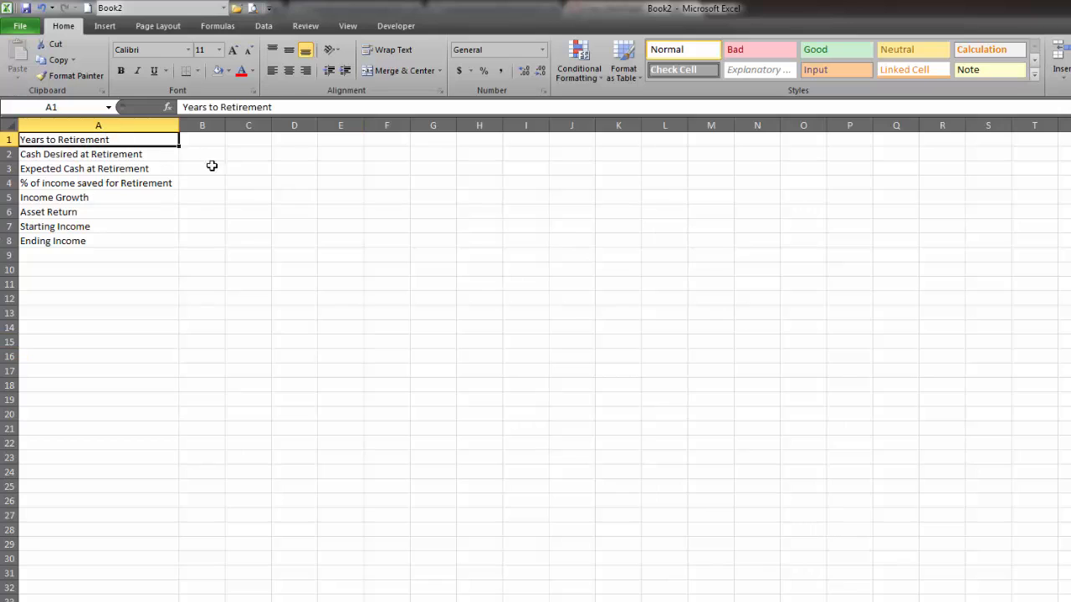
{"action": "key", "text": "Down"}
{"action": "key", "text": "Down"}
{"action": "key", "text": "Down"}
{"action": "key", "text": "Down"}
{"action": "key", "text": "Down"}
{"action": "key", "text": "Down"}
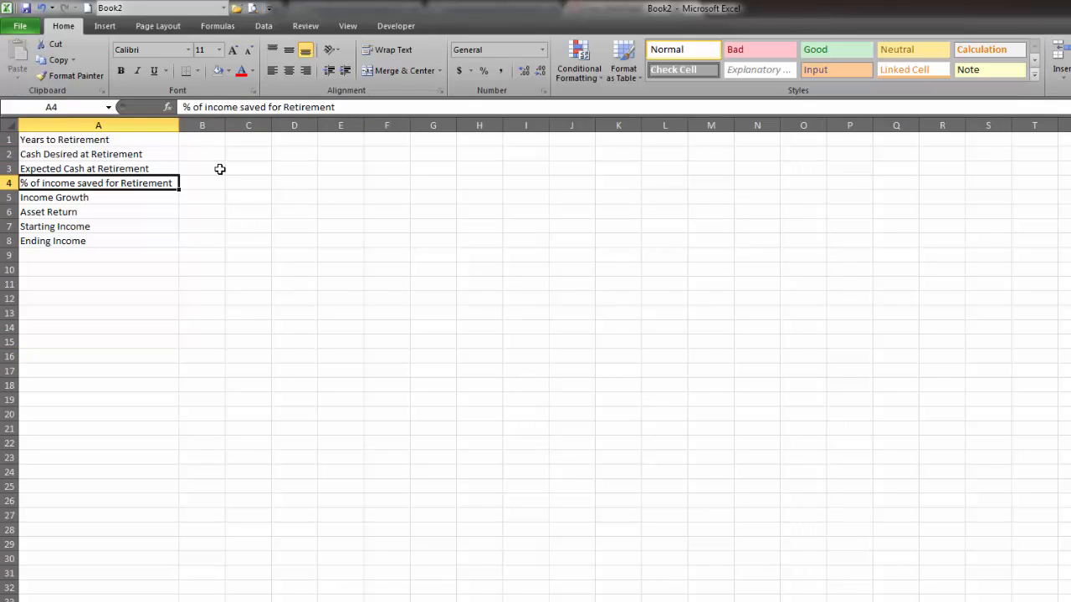
Shade the input cells B1:B2 and B5:B7 with a light gray fill.
{"action": "left_click", "coordinate": [203, 142]}
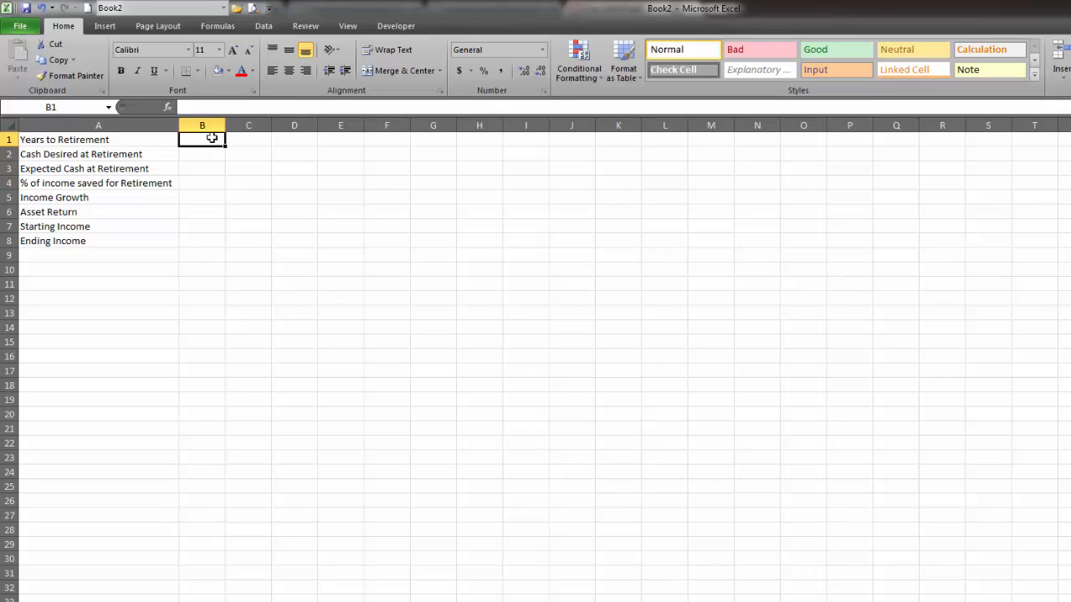
{"action": "left_click_drag", "start_coordinate": [211, 138], "coordinate": [211, 152]}
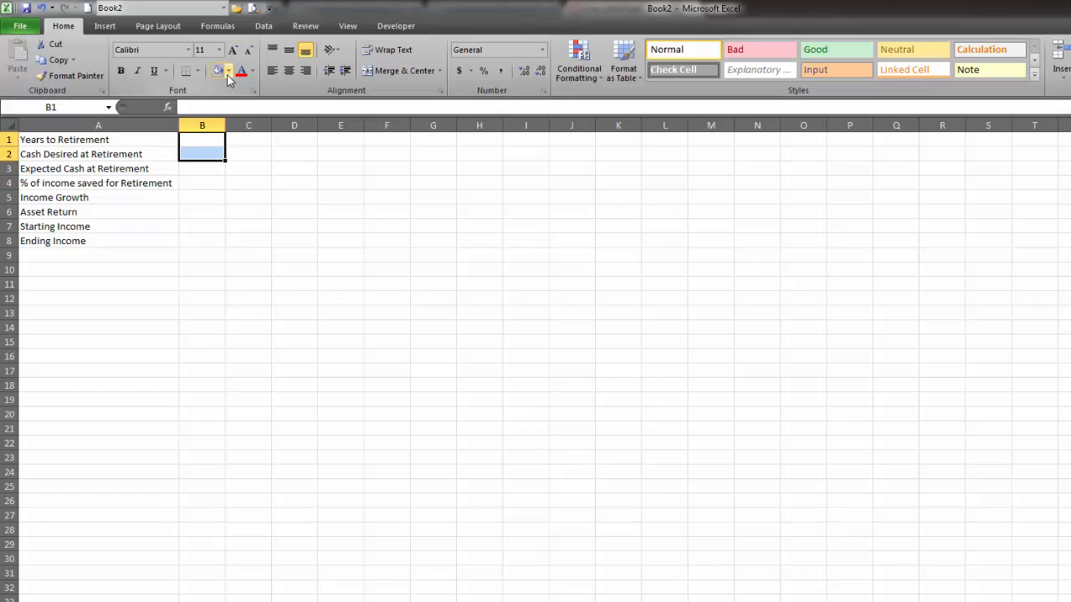
{"action": "left_click", "coordinate": [221, 71]}
{"action": "left_click", "coordinate": [258, 174]}
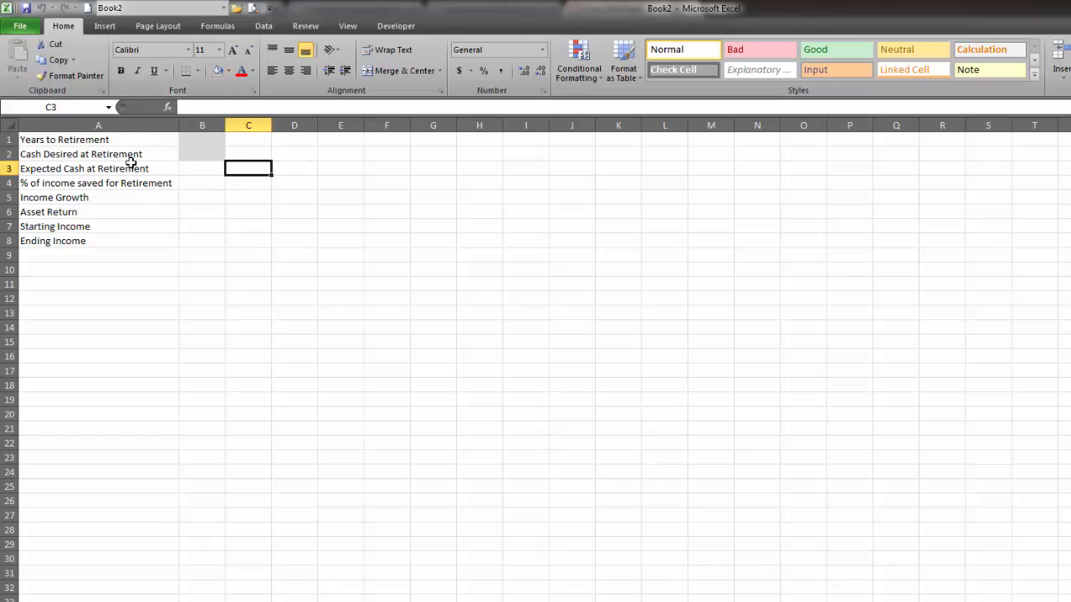
{"action": "left_click", "coordinate": [209, 200]}
{"action": "left_click_drag", "start_coordinate": [209, 199], "coordinate": [207, 224]}
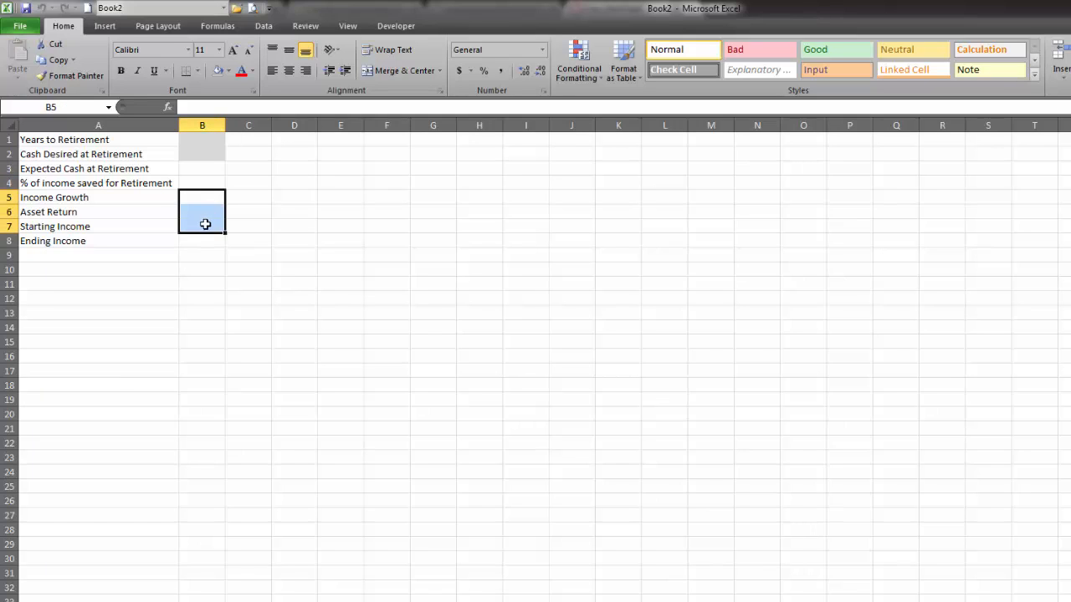
{"action": "key", "text": "F4"}
{"action": "left_click", "coordinate": [297, 213]}
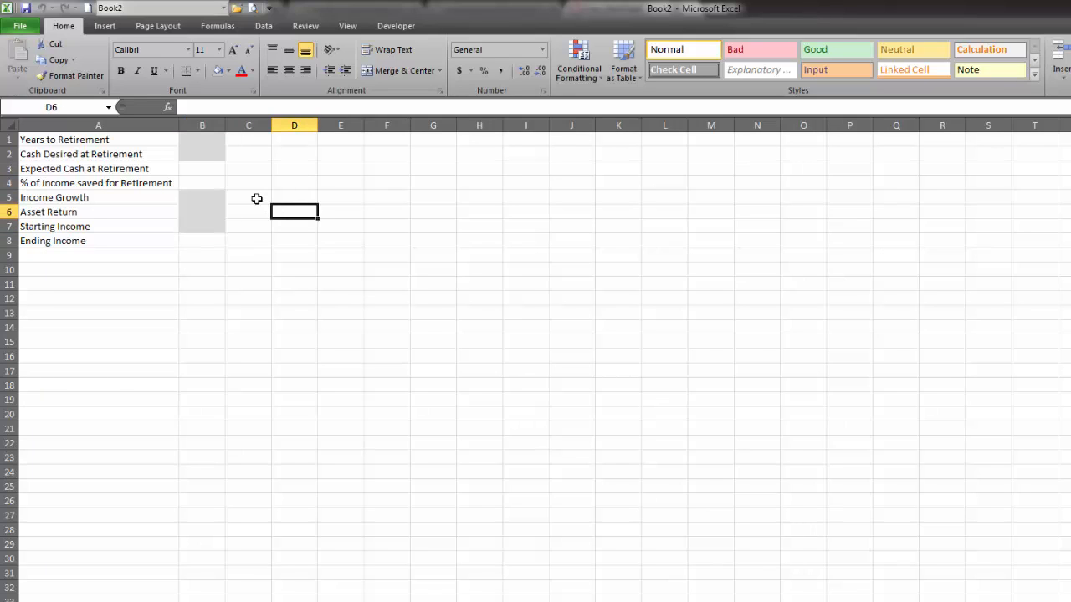
Fill cell B4, beside % of income saved for Retirement, with the standard yellow color.
{"action": "double_click", "coordinate": [194, 187]}
{"action": "left_click", "coordinate": [315, 211]}
{"action": "left_click", "coordinate": [201, 184]}
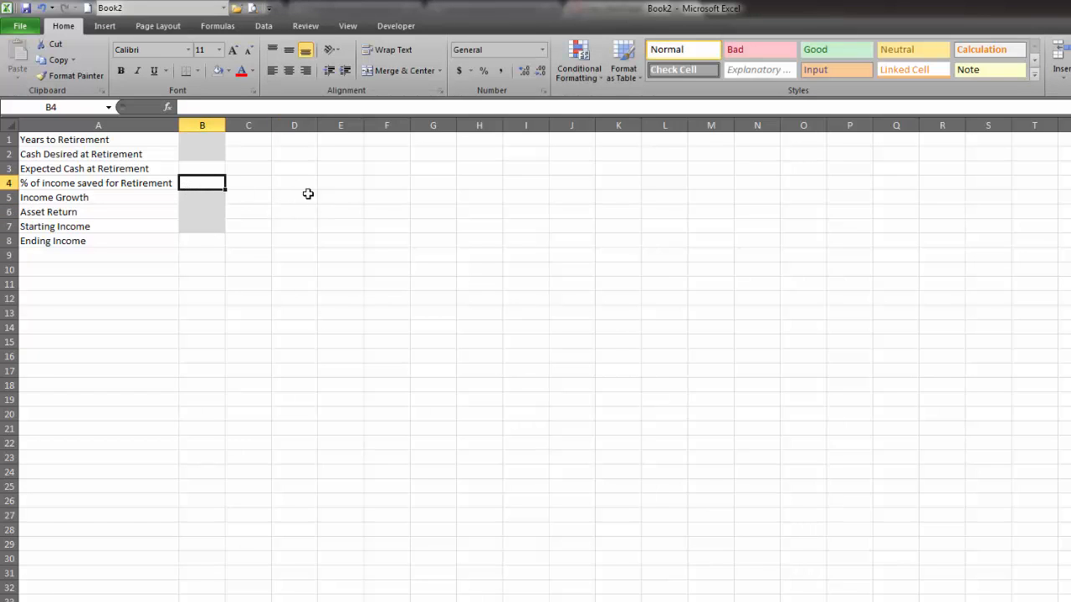
{"action": "left_click", "coordinate": [228, 71]}
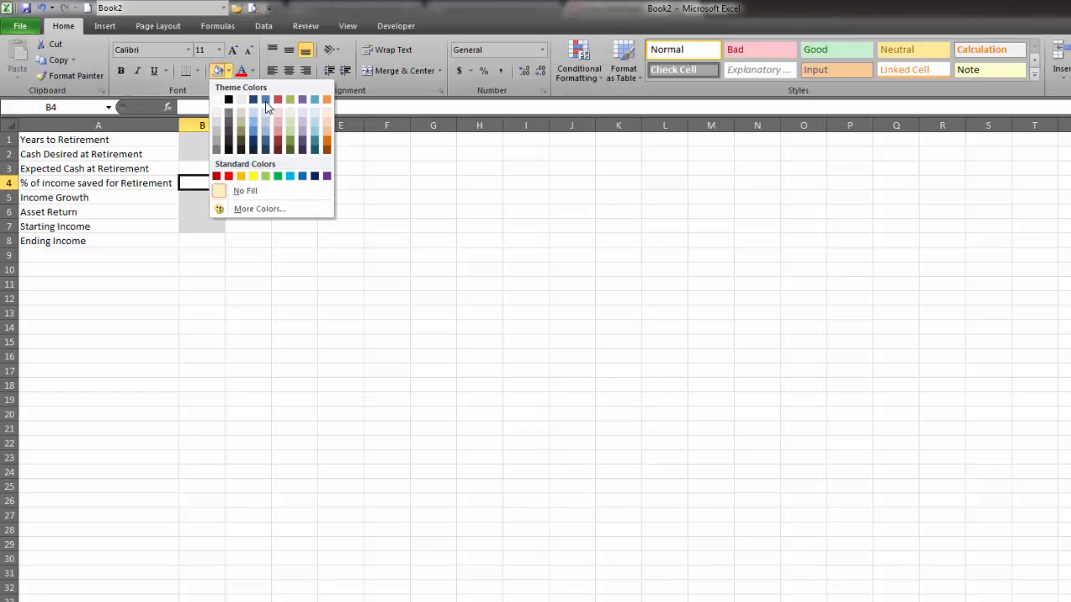
{"action": "left_click", "coordinate": [253, 177]}
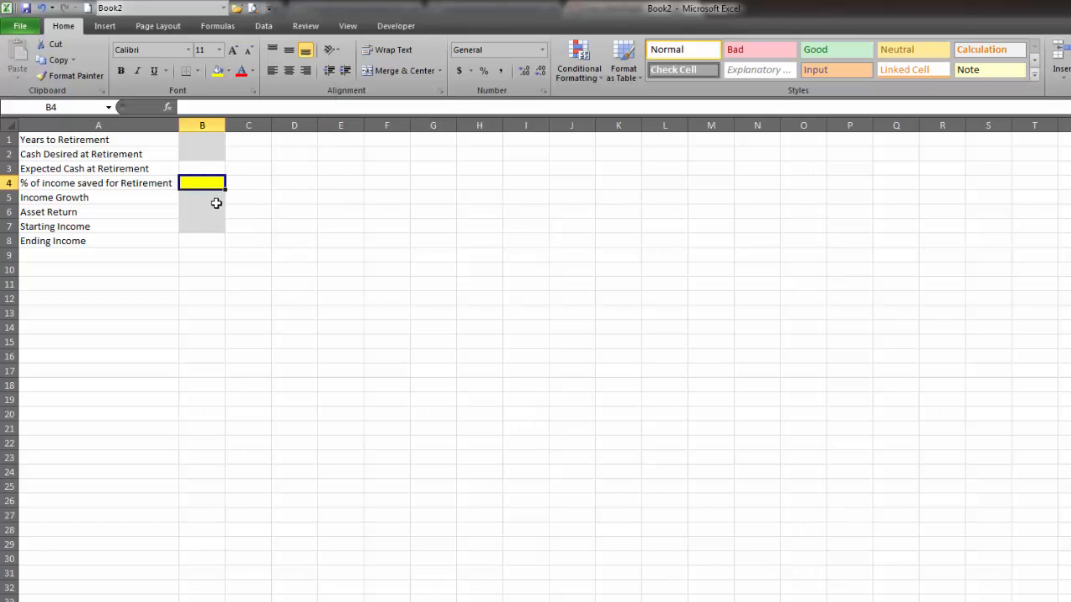
{"action": "left_click", "coordinate": [209, 170]}
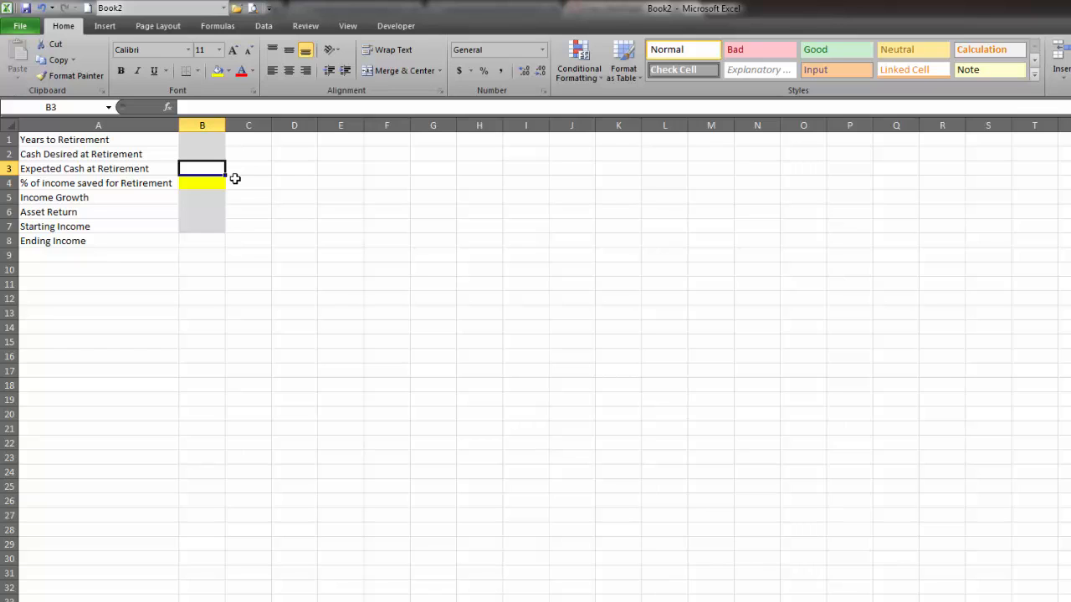
{"action": "left_click", "coordinate": [209, 241]}
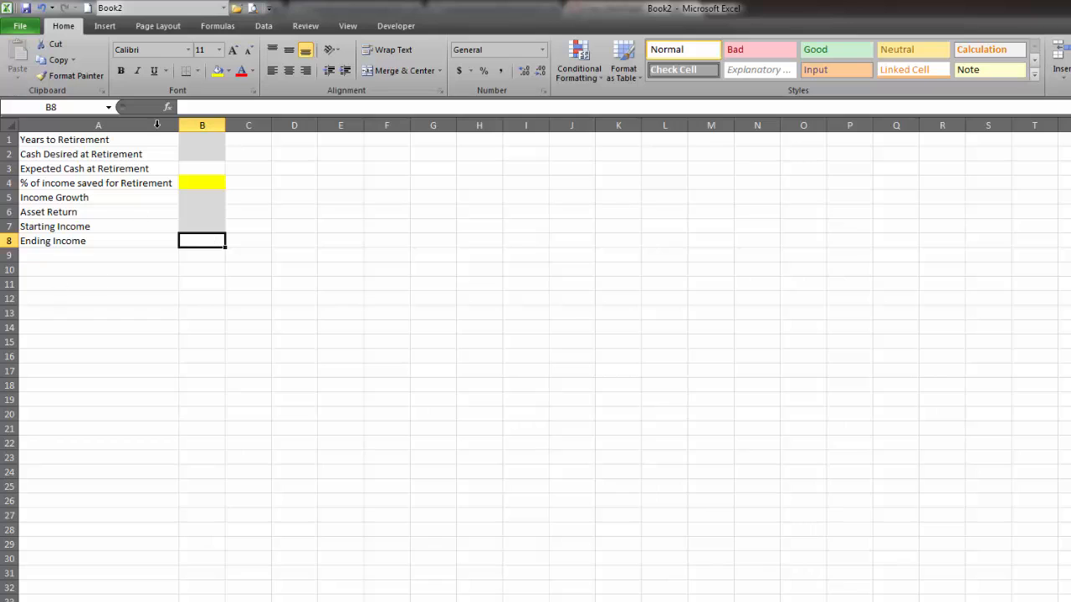
Enter 40 for Years to Retirement in B1 and 1000000 for Cash Desired at Retirement in B2.
{"action": "left_click", "coordinate": [215, 139]}
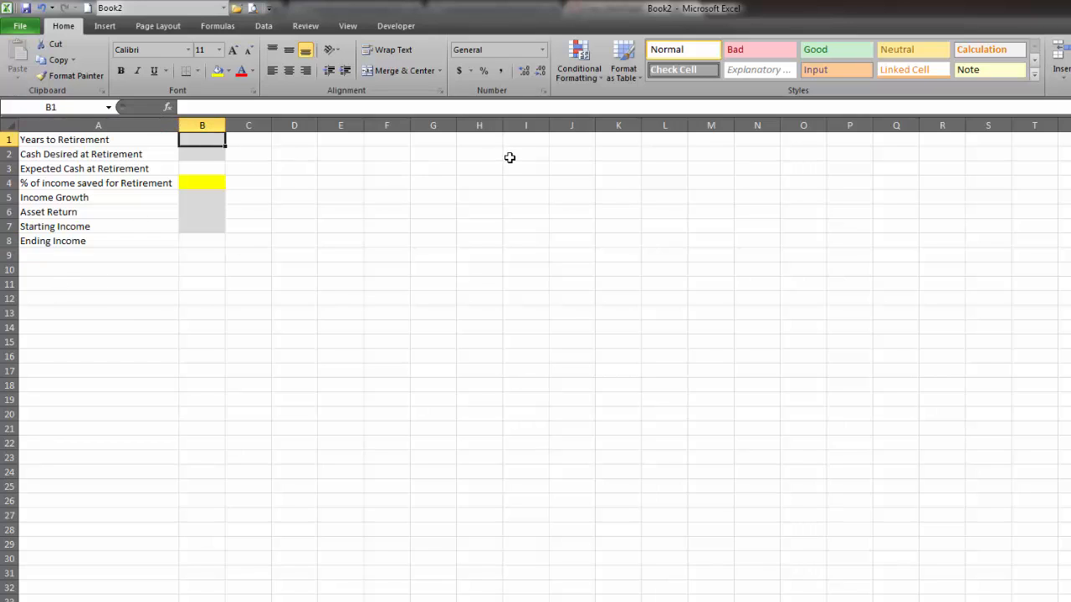
{"action": "type", "text": "40"}
{"action": "key", "text": "Return"}
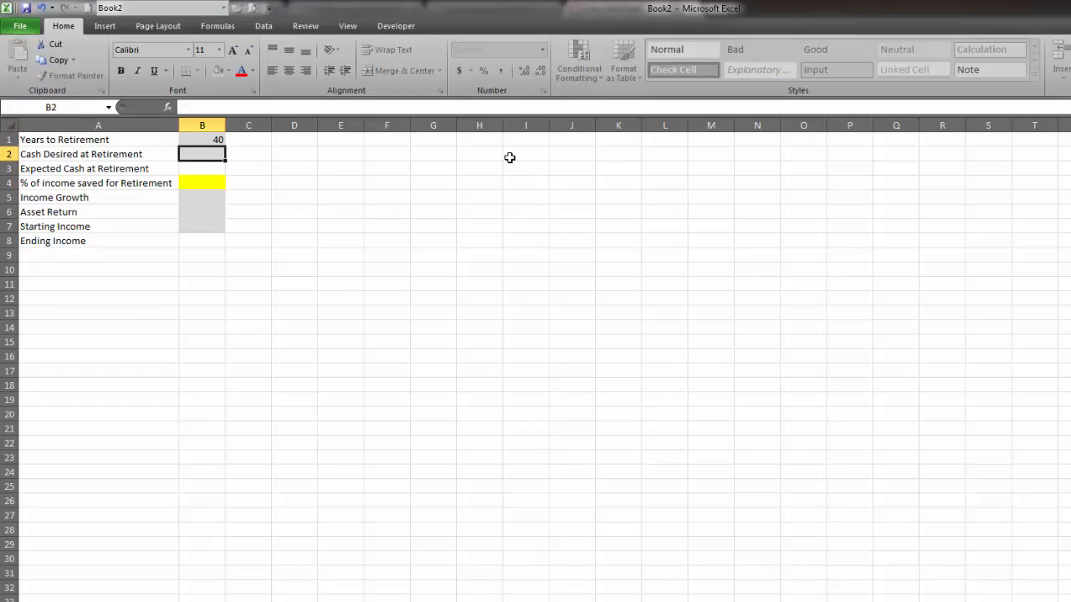
{"action": "type", "text": "100000"}
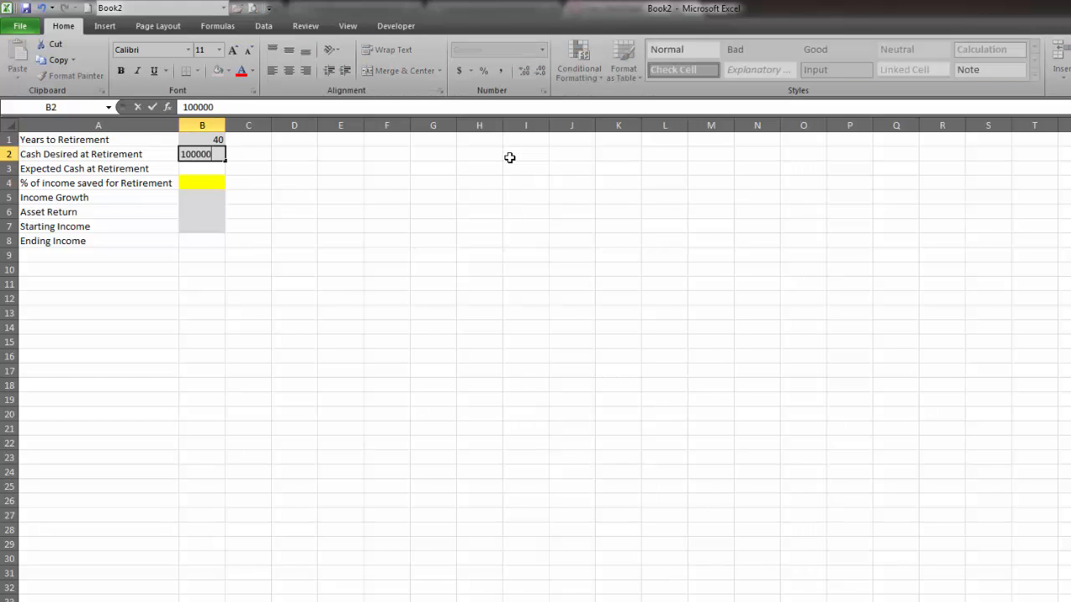
{"action": "key", "text": "Return"}
{"action": "key", "text": "Up"}
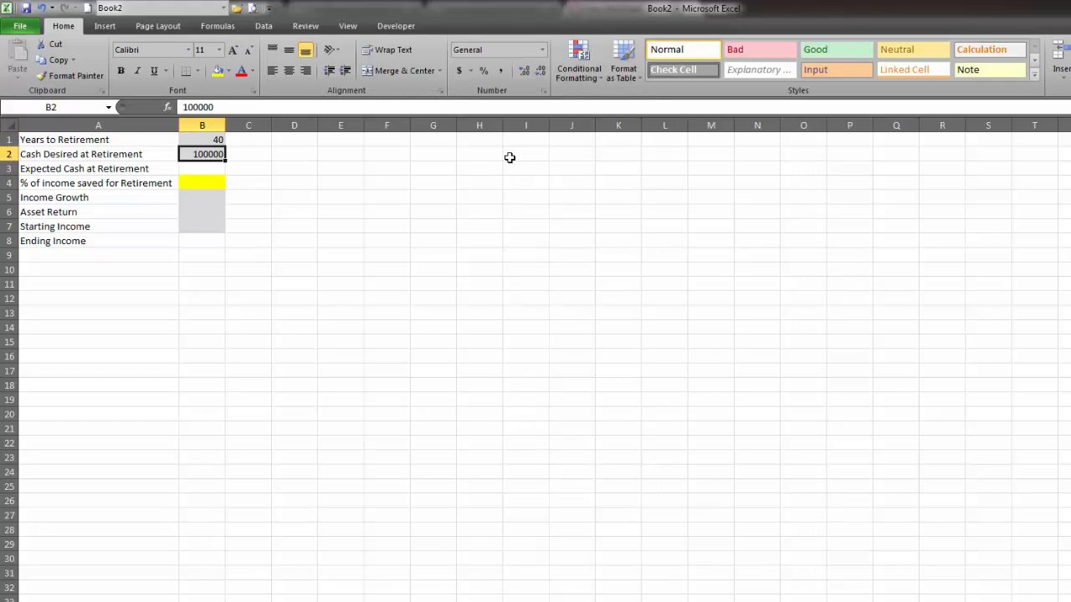
{"action": "type", "text": "1000000"}
{"action": "key", "text": "Return"}
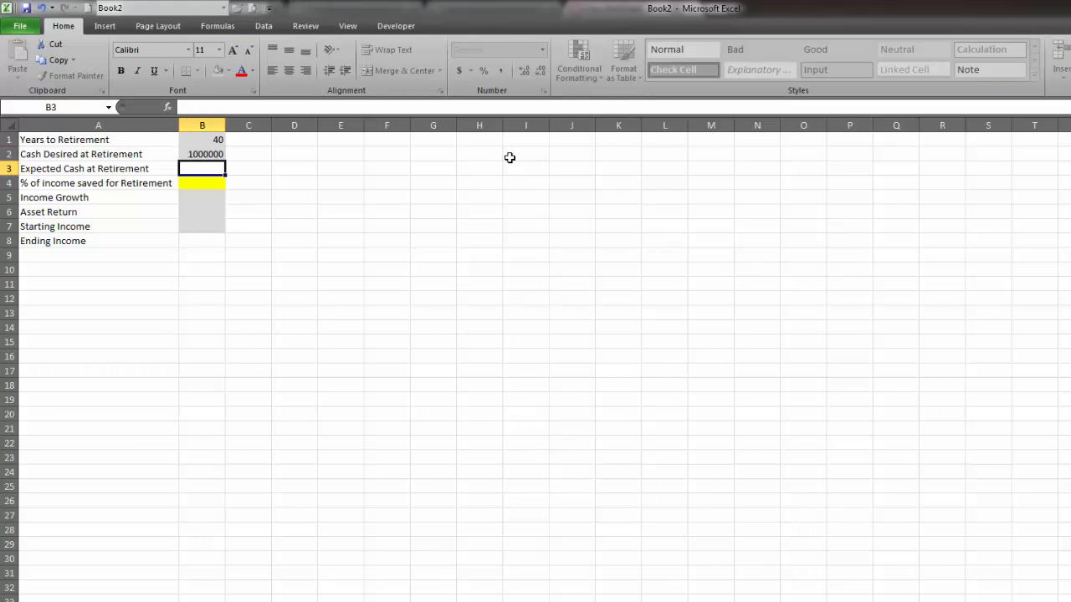
Enter 0.05 for Income Growth in B5, 0.075 for Asset Return in B6, and 45000 for Starting Income in B7.
{"action": "key", "text": "Down"}
{"action": "key", "text": "Down"}
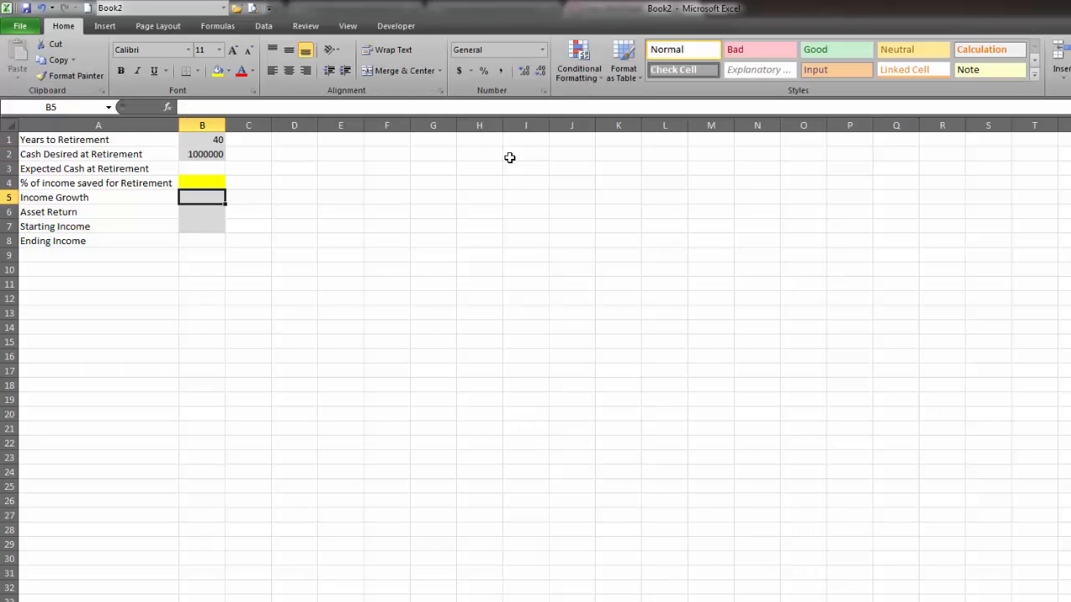
{"action": "type", "text": "0.05"}
{"action": "key", "text": "Return"}
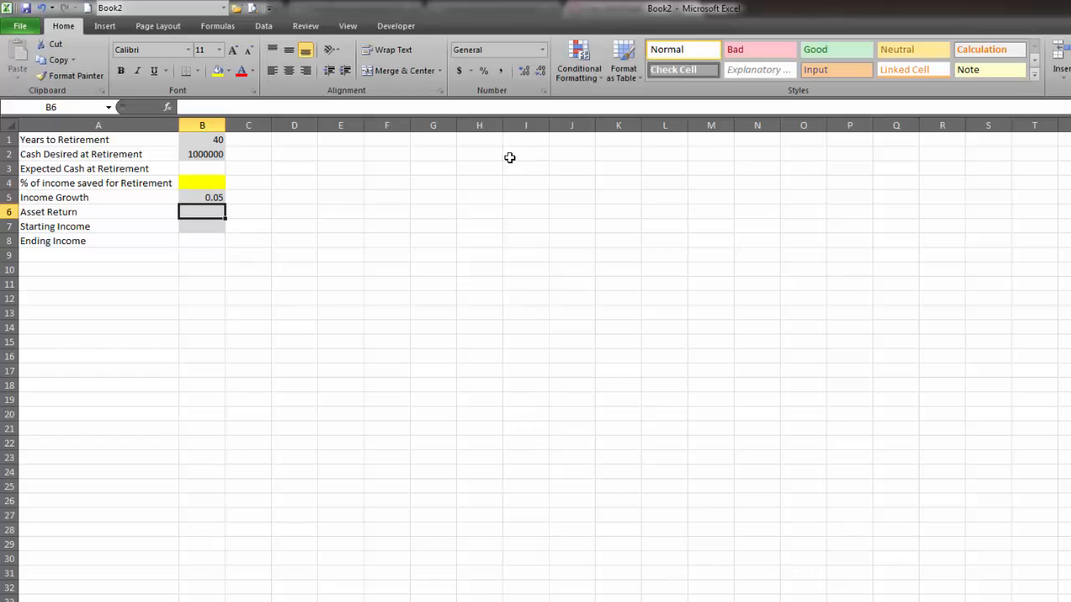
{"action": "type", "text": ".075"}
{"action": "key", "text": "Return"}
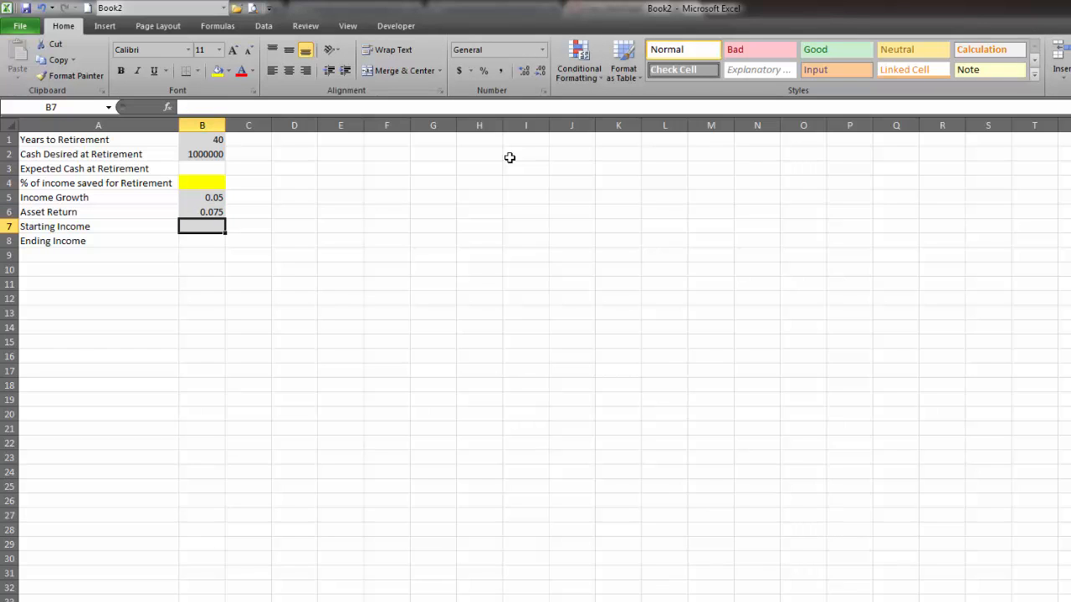
{"action": "type", "text": "450000"}
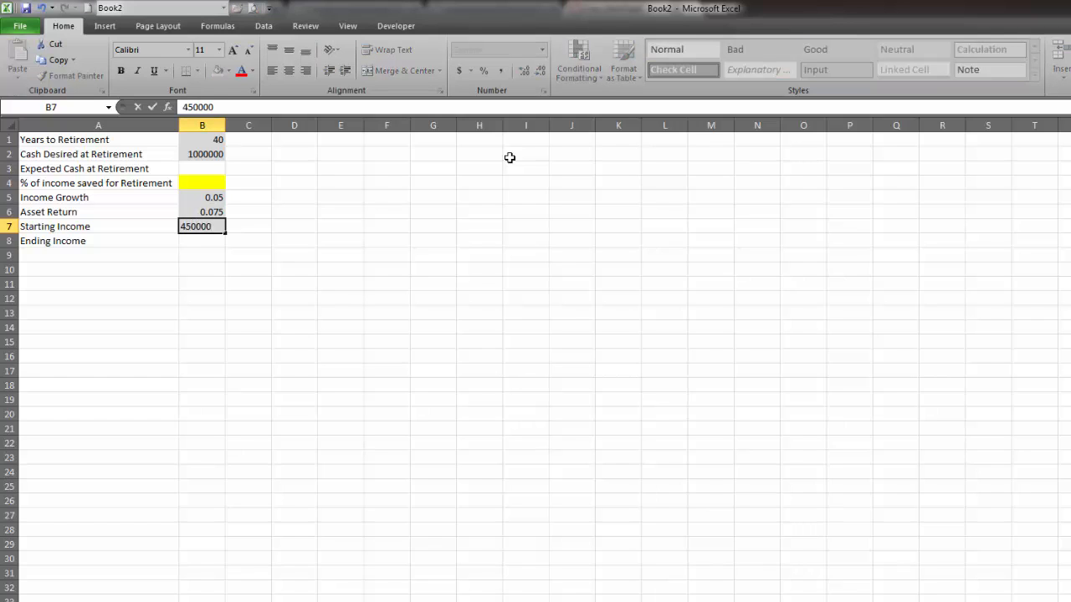
{"action": "key", "text": "BackSpace"}
{"action": "key", "text": "Return"}
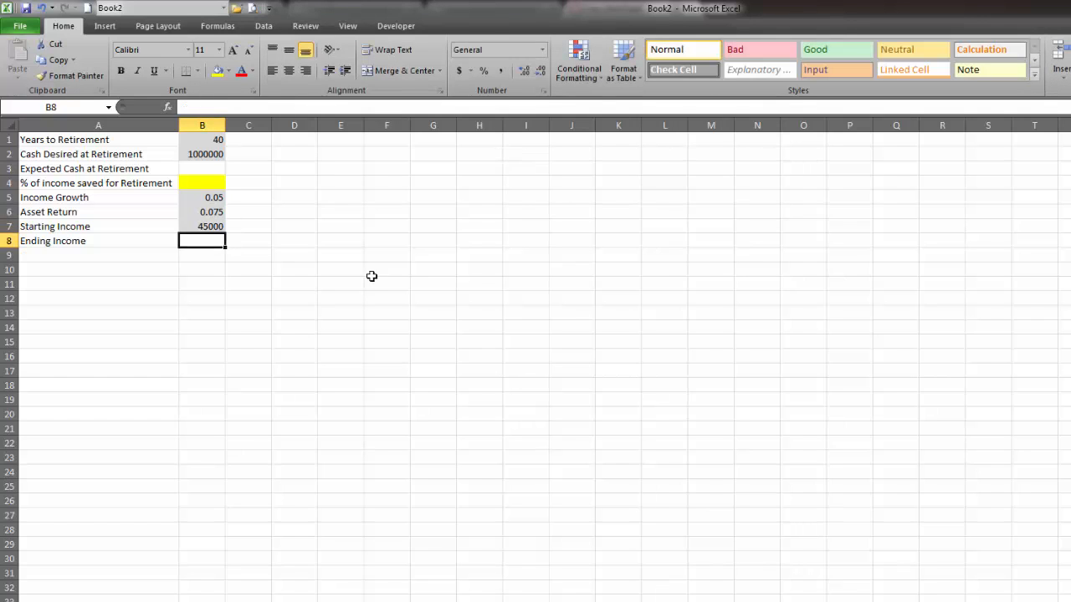
Format the Income Growth and Asset Return rates in B5:B6 as percentages with two decimal places.
{"action": "left_click", "coordinate": [214, 213]}
{"action": "left_click_drag", "start_coordinate": [215, 199], "coordinate": [214, 213]}
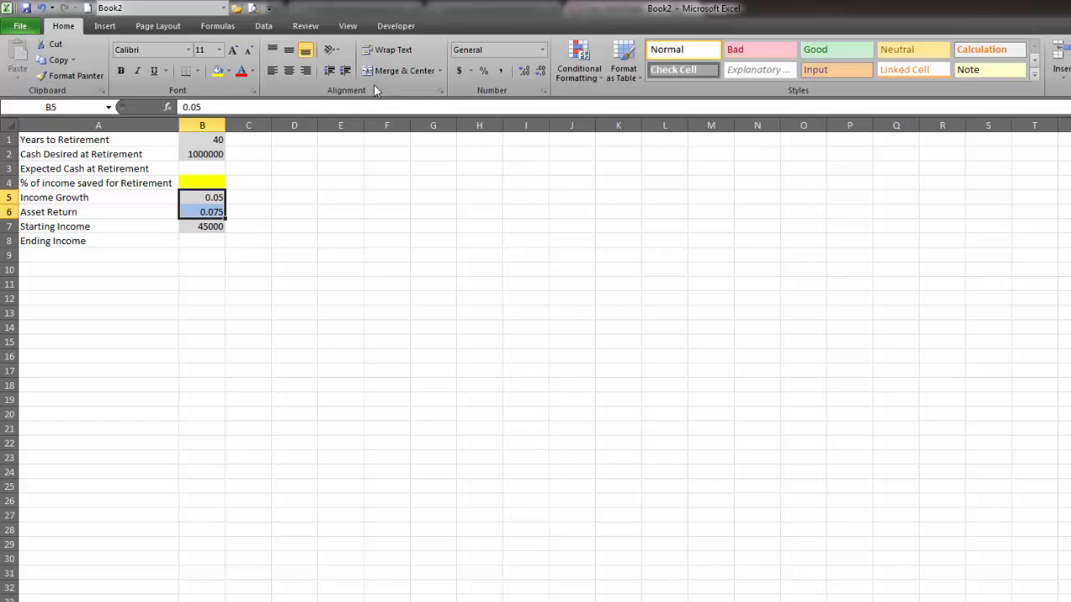
{"action": "left_click", "coordinate": [483, 71]}
{"action": "left_click", "coordinate": [525, 71]}
{"action": "left_click", "coordinate": [525, 71]}
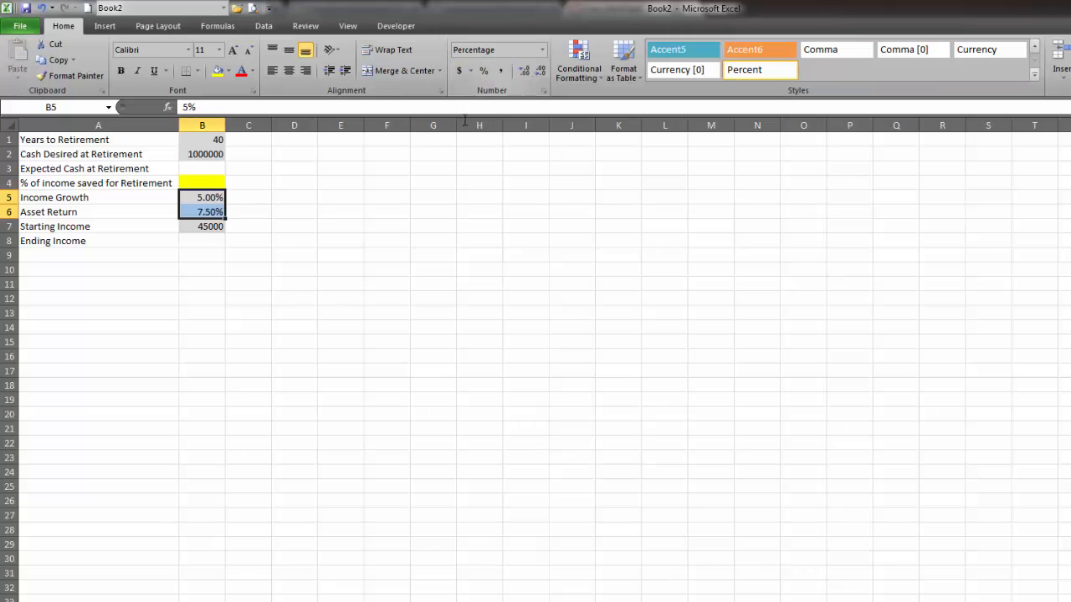
Format Cash Desired at Retirement in B2 and Starting Income in B7 as dollar amounts without decimals.
{"action": "left_click", "coordinate": [209, 154]}
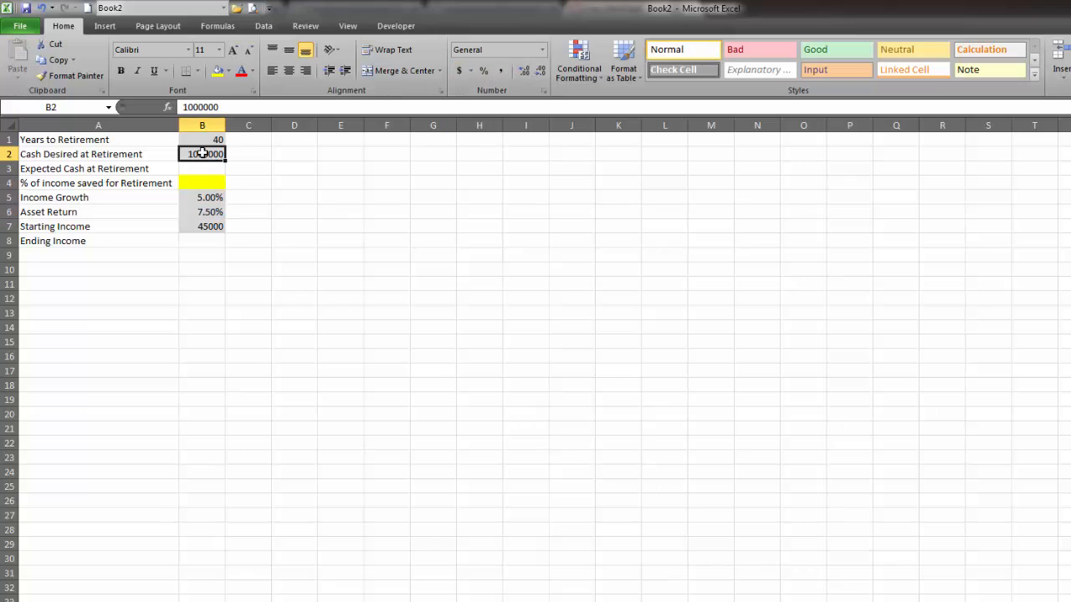
{"action": "left_click", "coordinate": [458, 71]}
{"action": "left_click", "coordinate": [540, 71]}
{"action": "left_click", "coordinate": [540, 71]}
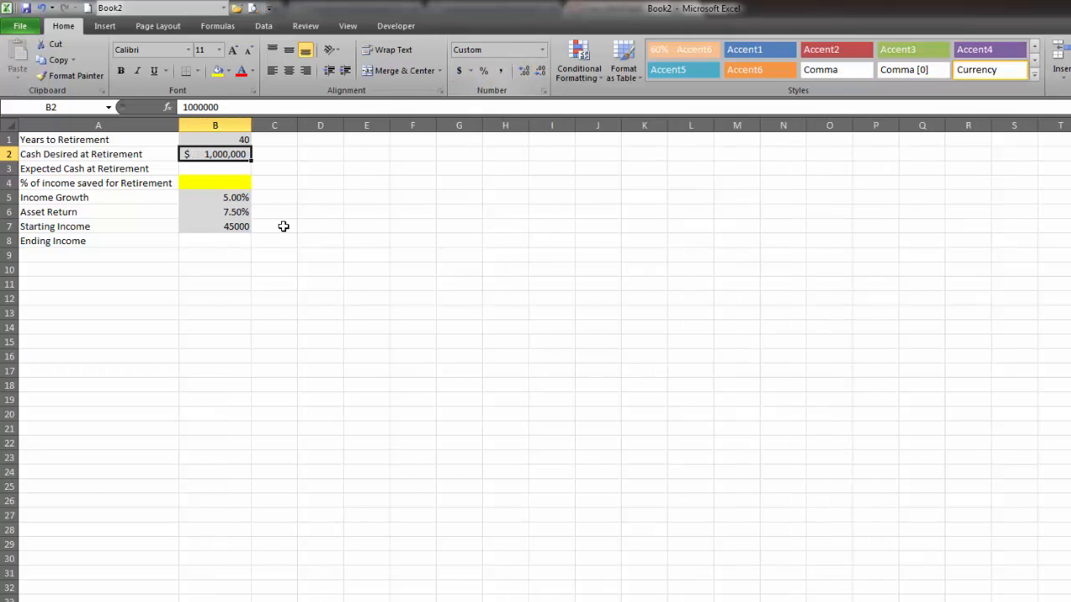
{"action": "left_click", "coordinate": [221, 226]}
{"action": "left_click", "coordinate": [459, 72]}
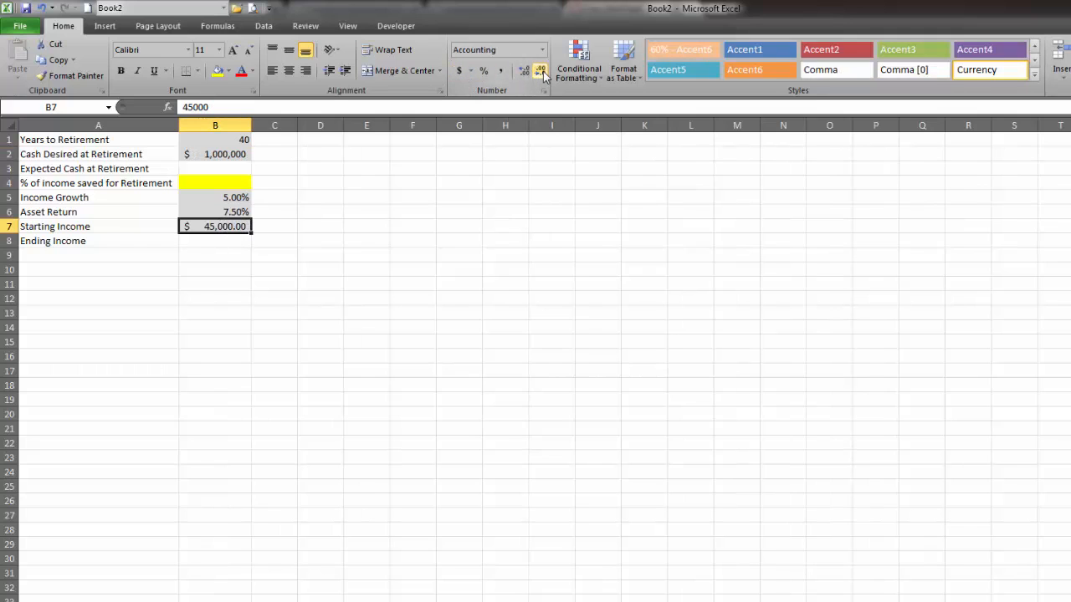
{"action": "left_click", "coordinate": [541, 71]}
{"action": "left_click", "coordinate": [542, 72]}
{"action": "left_click", "coordinate": [412, 269]}
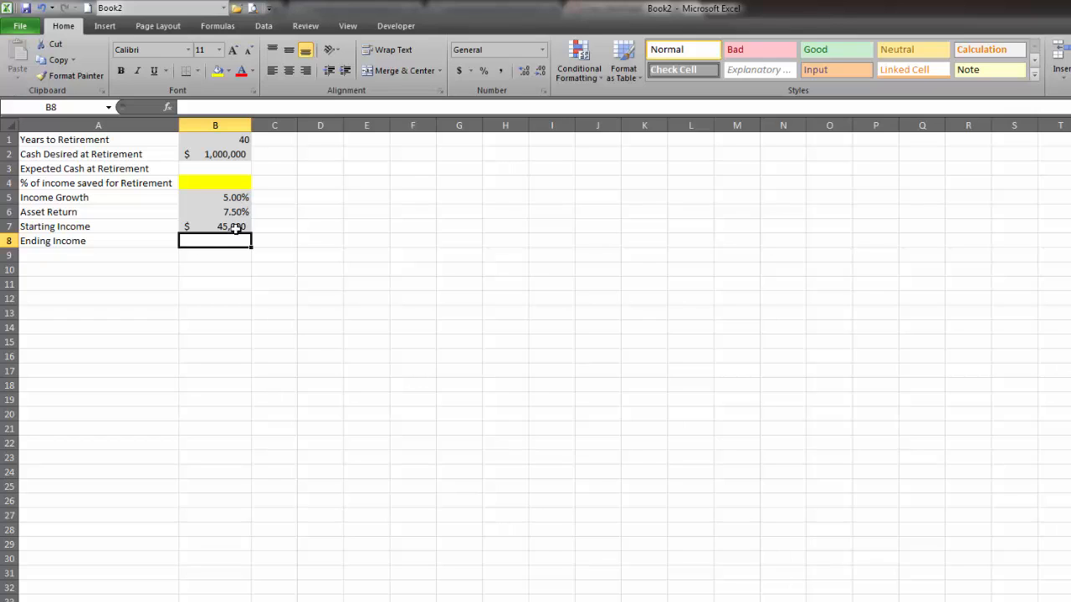
Calculate Ending Income in B8 with the formula =FV(B5-.02,B1,0,B7).
{"action": "left_click", "coordinate": [217, 271]}
{"action": "left_click", "coordinate": [209, 241]}
{"action": "type", "text": "="}
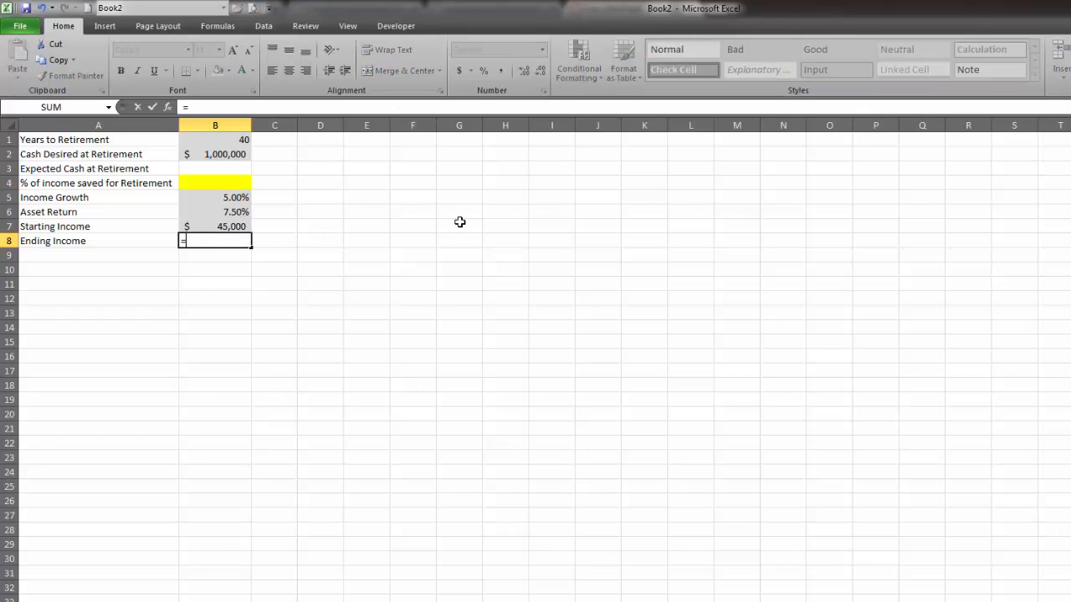
{"action": "type", "text": "fv("}
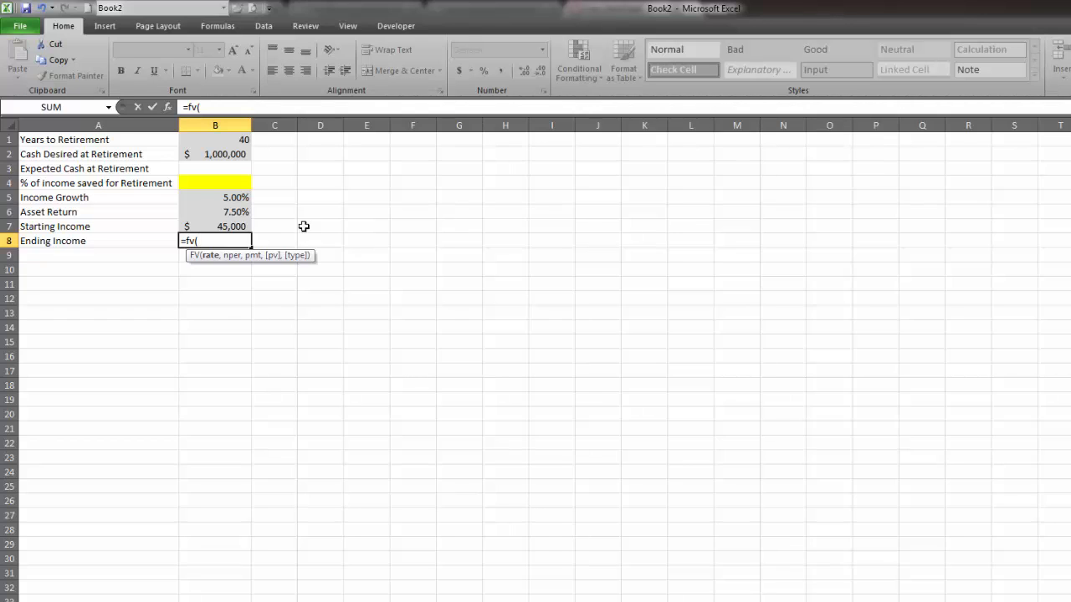
{"action": "left_click", "coordinate": [217, 198]}
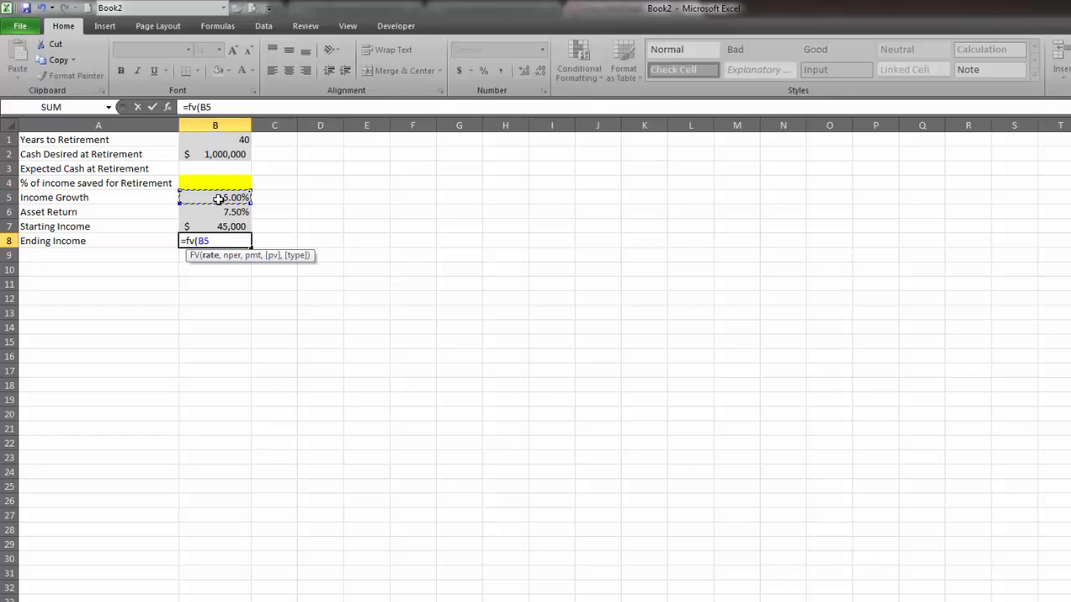
{"action": "type", "text": "-.02,"}
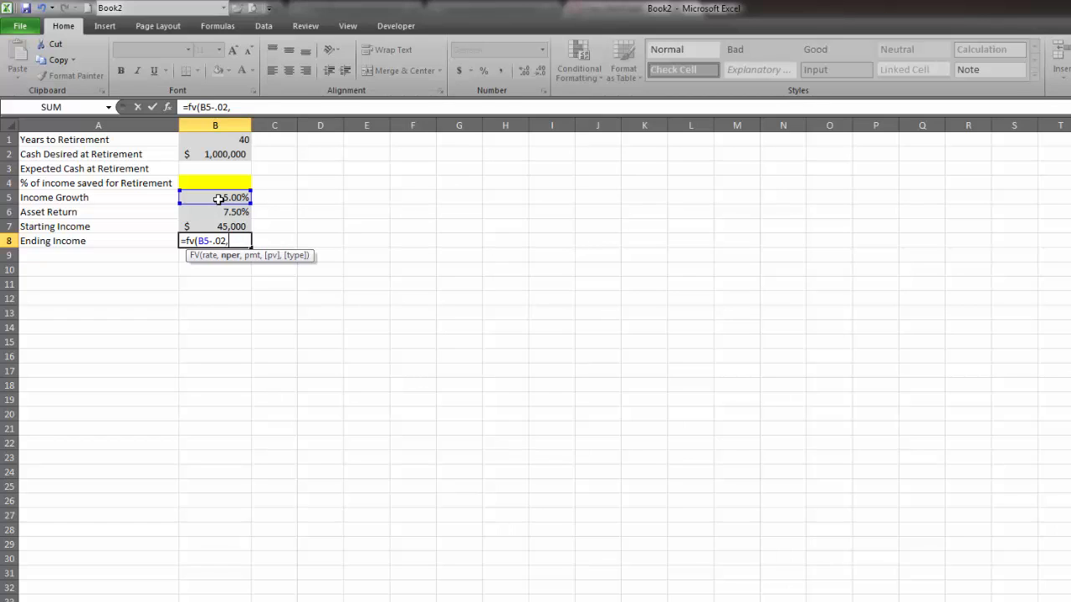
{"action": "left_click", "coordinate": [236, 140]}
{"action": "type", "text": ","}
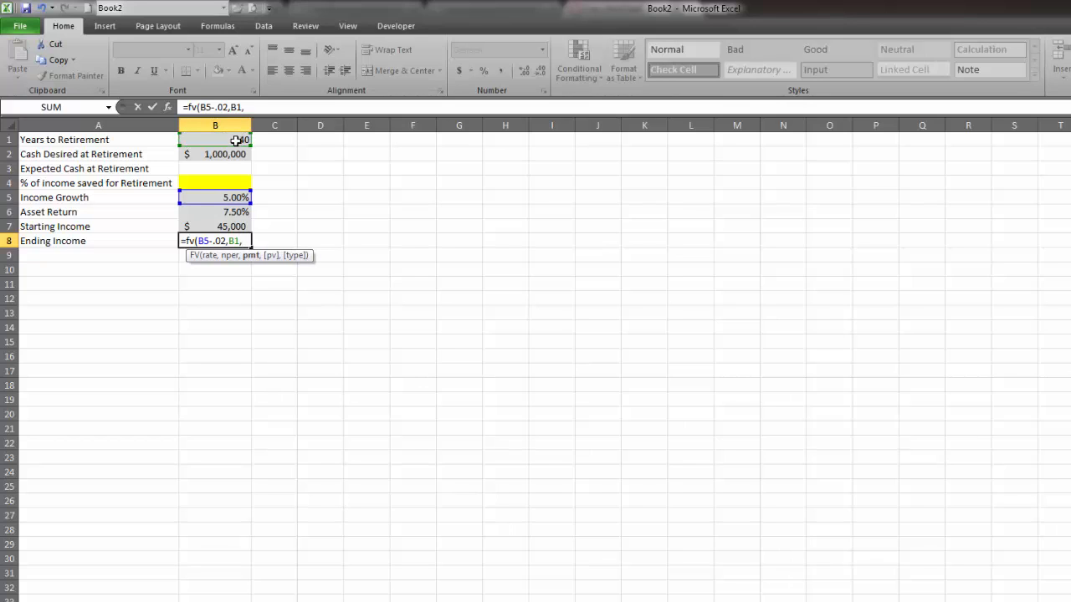
{"action": "type", "text": "0"}
{"action": "type", "text": ","}
{"action": "type", "text": "-"}
{"action": "left_click", "coordinate": [230, 226]}
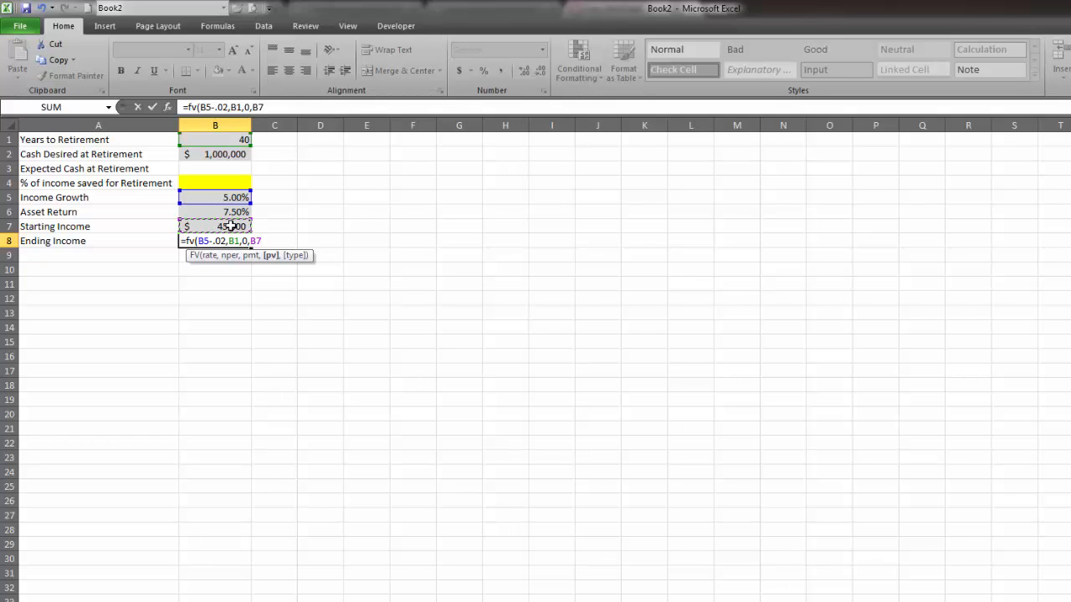
{"action": "type", "text": ")"}
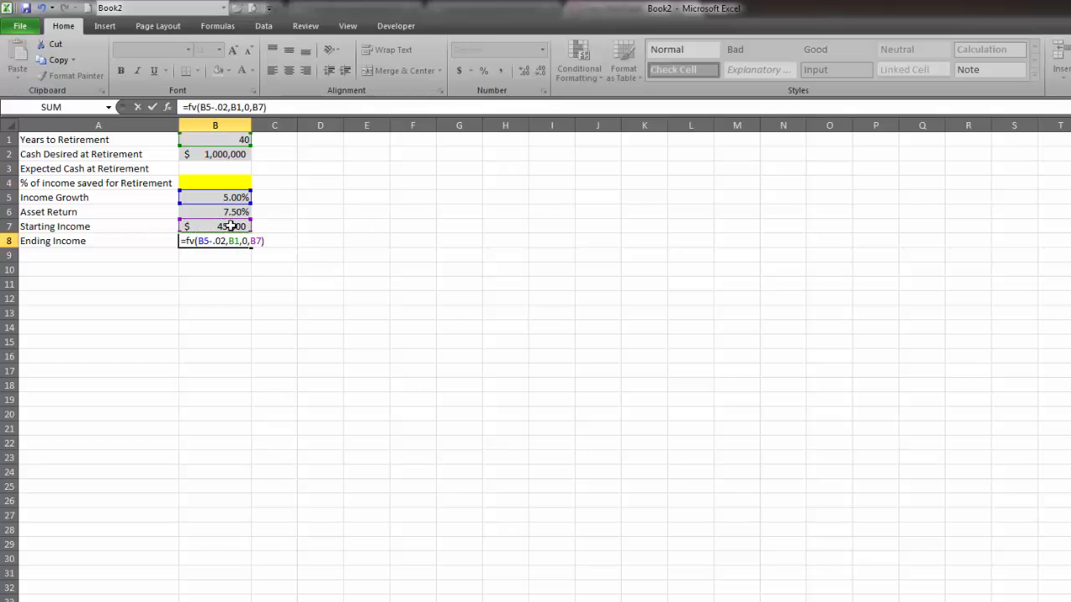
{"action": "key", "text": "Return"}
Add a minus sign in front of FV in the Ending Income formula in B8, making it =-FV(B5-0.02,B1,0,B7).
{"action": "double_click", "coordinate": [216, 241]}
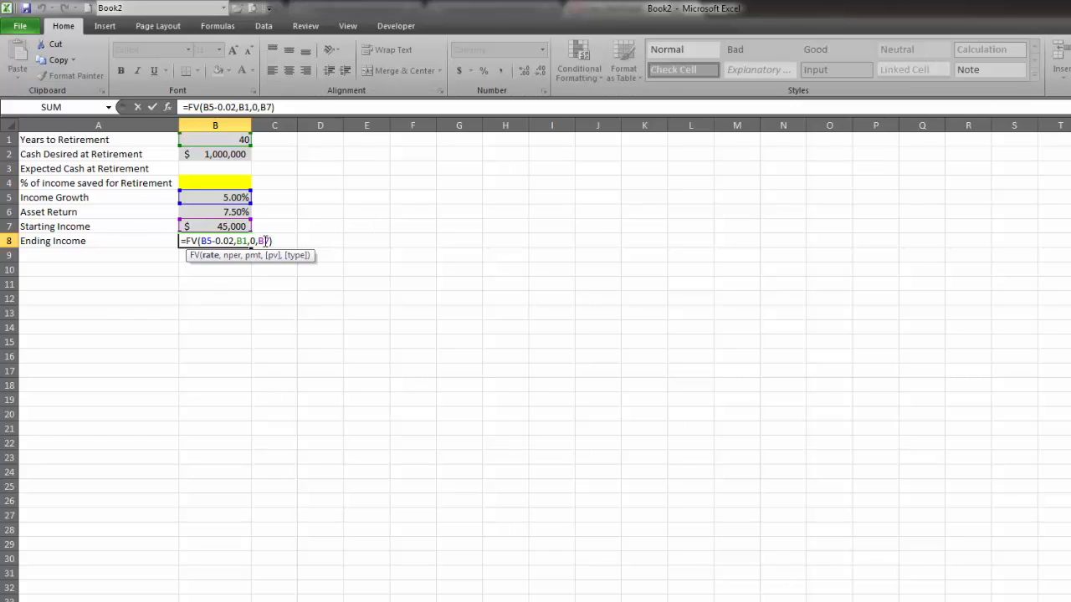
{"action": "left_click", "coordinate": [182, 240]}
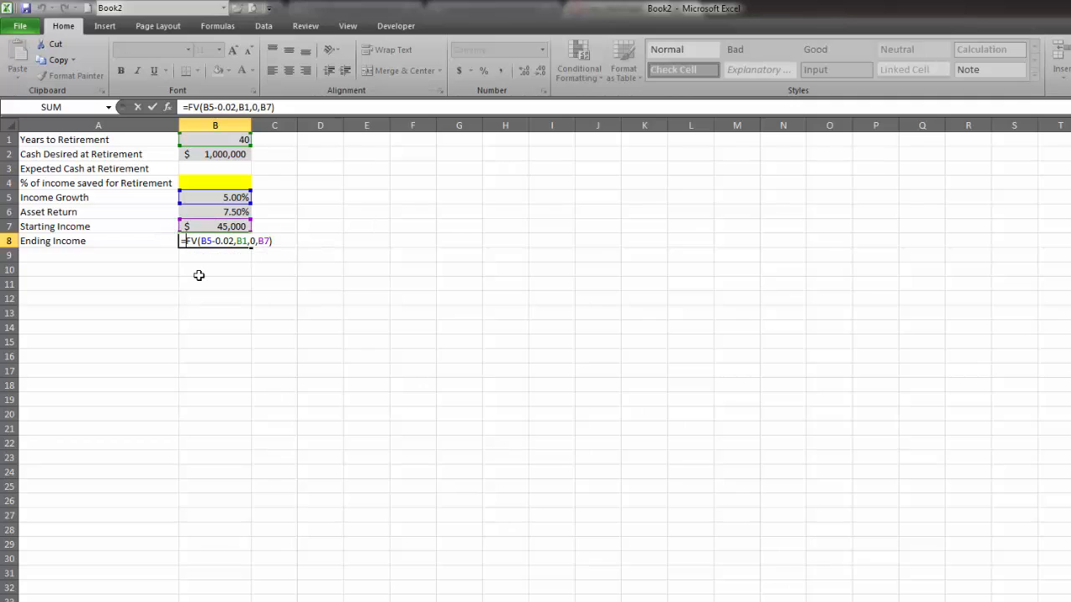
{"action": "type", "text": "-"}
{"action": "key", "text": "Return"}
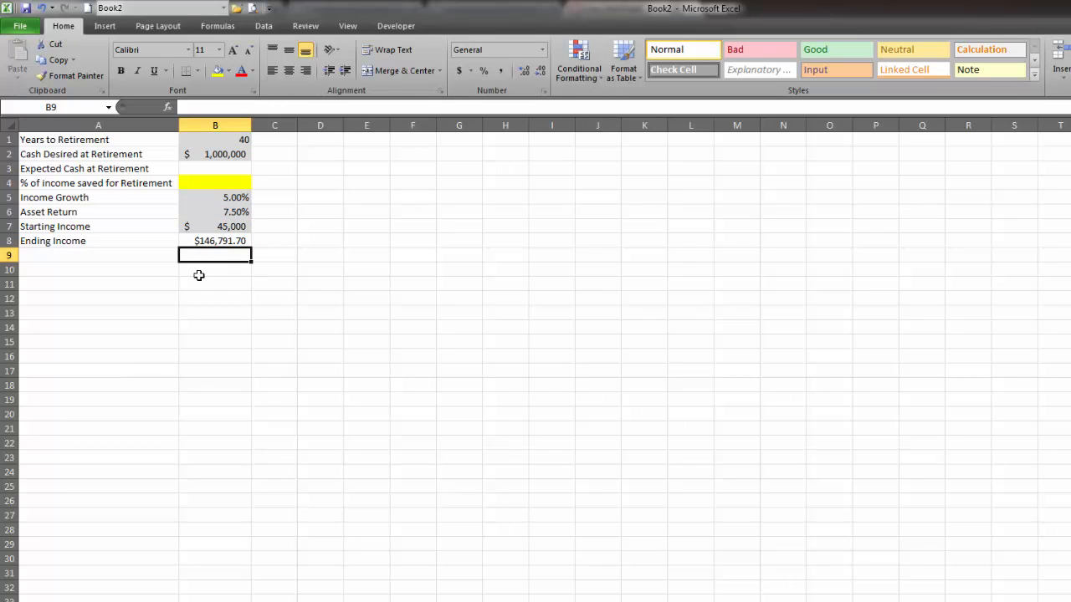
{"action": "left_click", "coordinate": [281, 255]}
{"action": "left_click", "coordinate": [210, 241]}
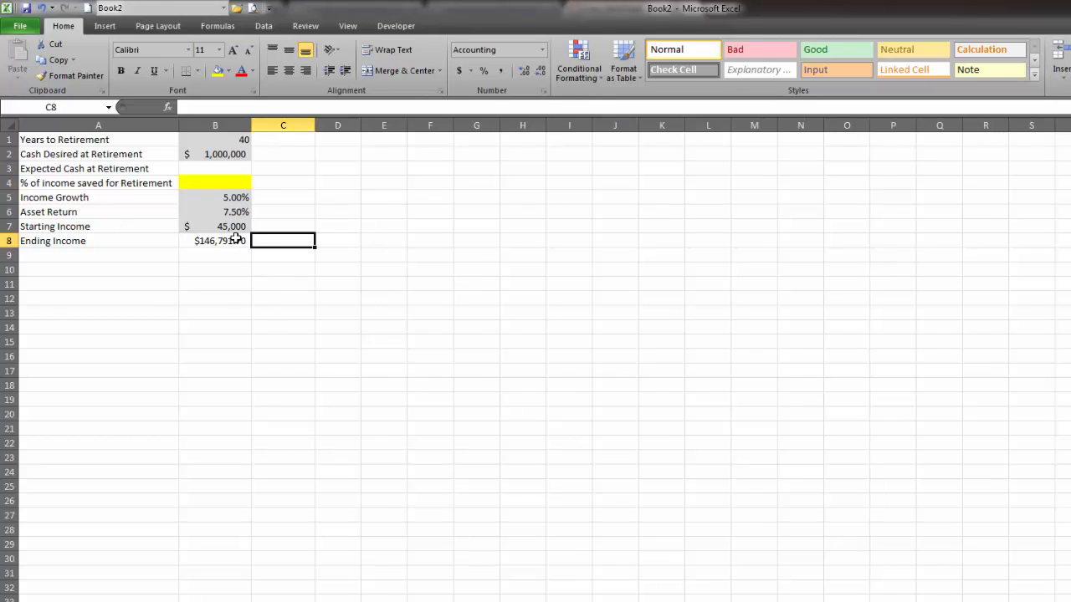
Enter the compound growth formula =B7*(1+B5-.02)^B1 in C8 as a cross-check of Ending Income.
{"action": "left_click", "coordinate": [341, 269]}
{"action": "left_click", "coordinate": [291, 244]}
{"action": "type", "text": "="}
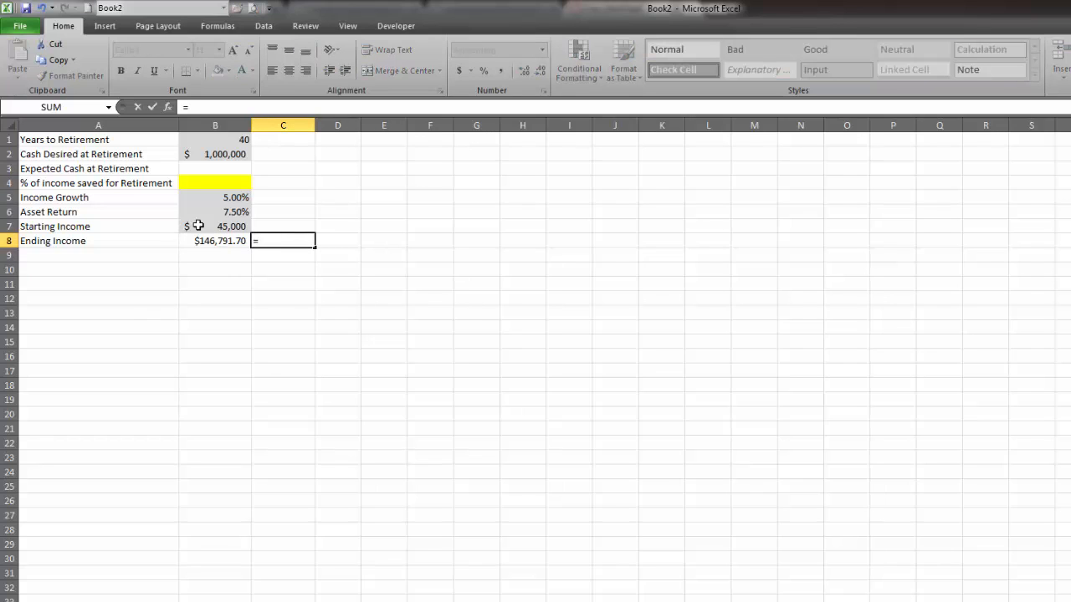
{"action": "left_click", "coordinate": [227, 226]}
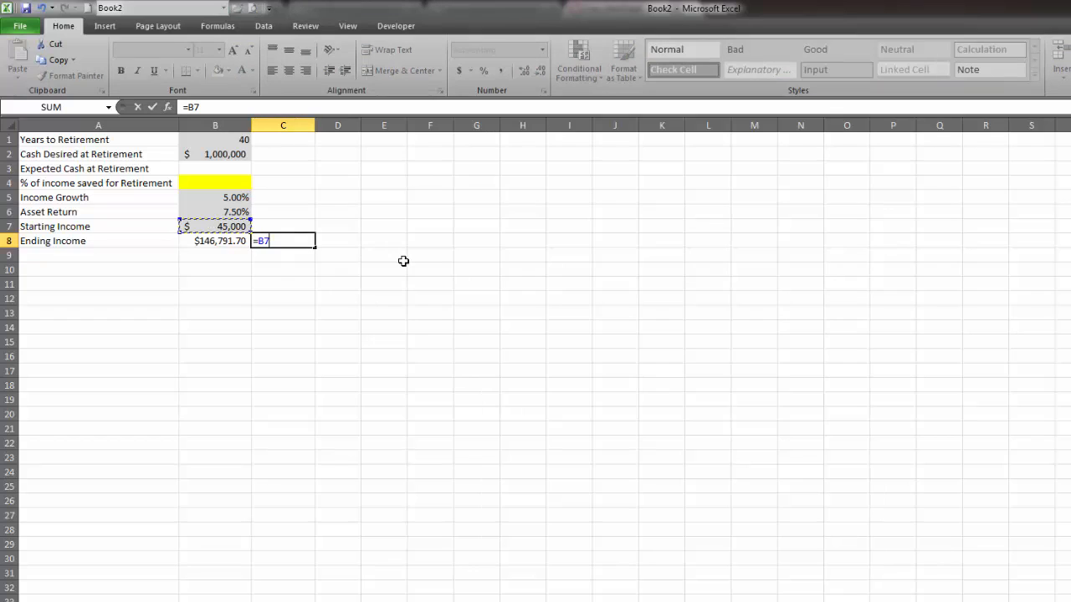
{"action": "type", "text": "*"}
{"action": "type", "text": "(1+"}
{"action": "left_click", "coordinate": [232, 198]}
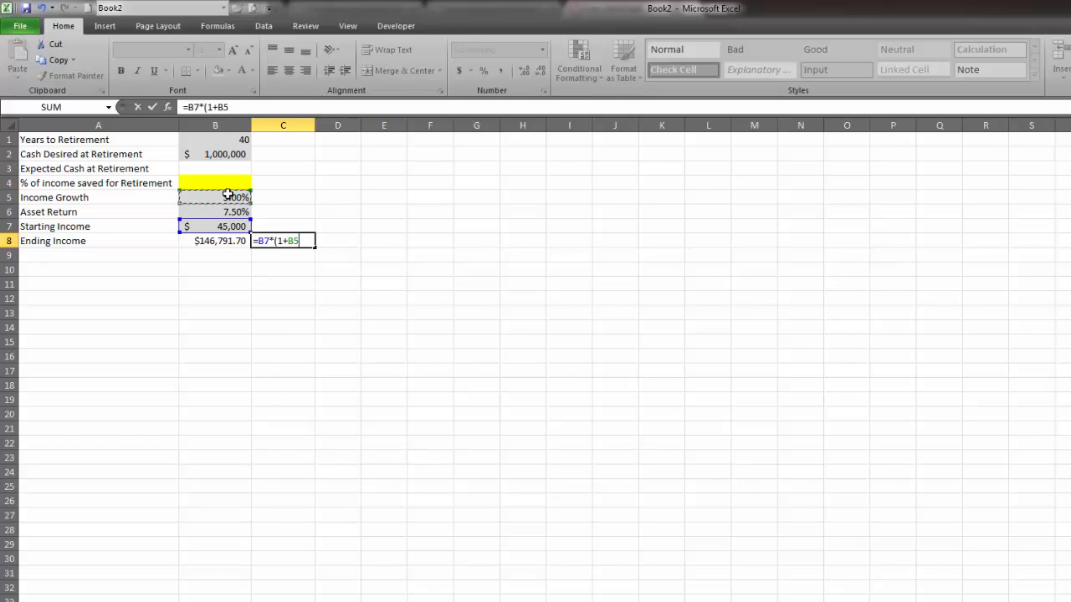
{"action": "type", "text": "-.02)^"}
{"action": "left_click", "coordinate": [217, 138]}
{"action": "key", "text": "Return"}
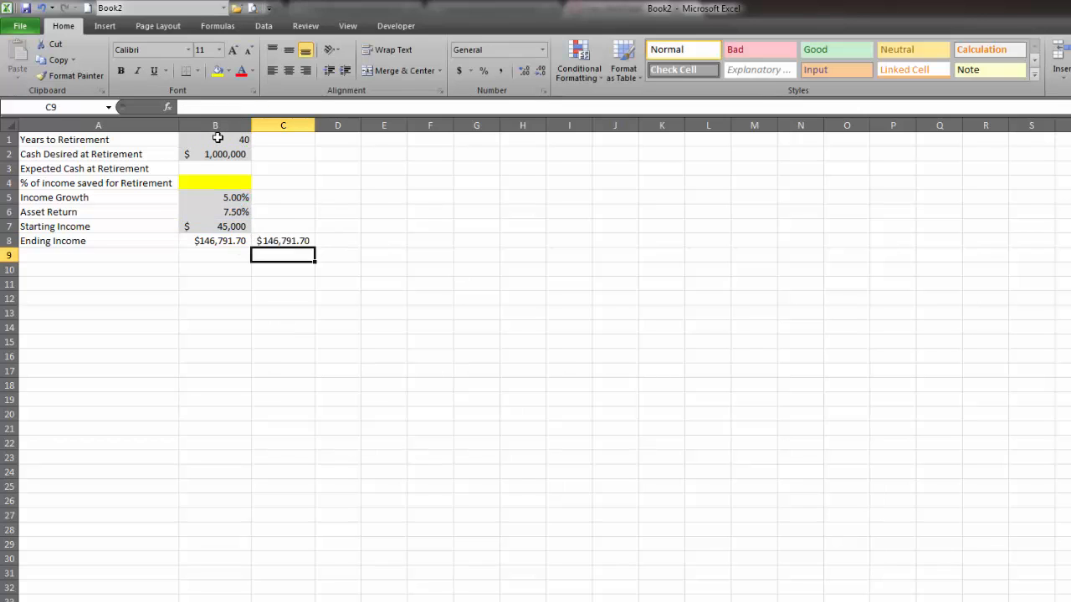
Compare the formulas in B8 and C8, and clear the cross-check by deleting the contents of C5:C10.
{"action": "left_click", "coordinate": [215, 241]}
{"action": "left_click", "coordinate": [302, 239]}
{"action": "double_click", "coordinate": [238, 241]}
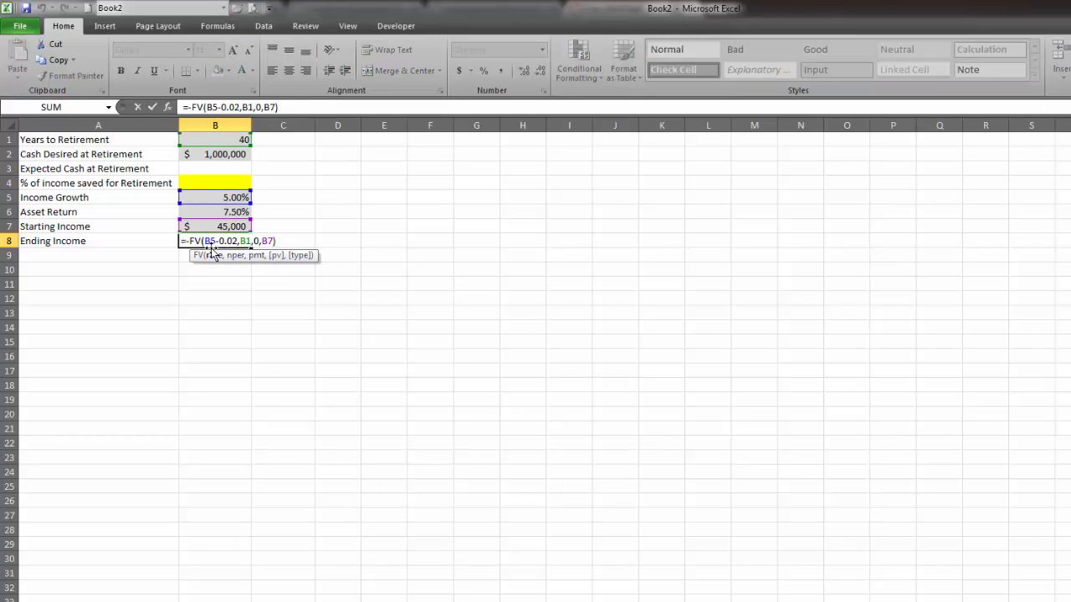
{"action": "key", "text": "Return"}
{"action": "left_click_drag", "start_coordinate": [293, 198], "coordinate": [290, 276]}
{"action": "key", "text": "Delete"}
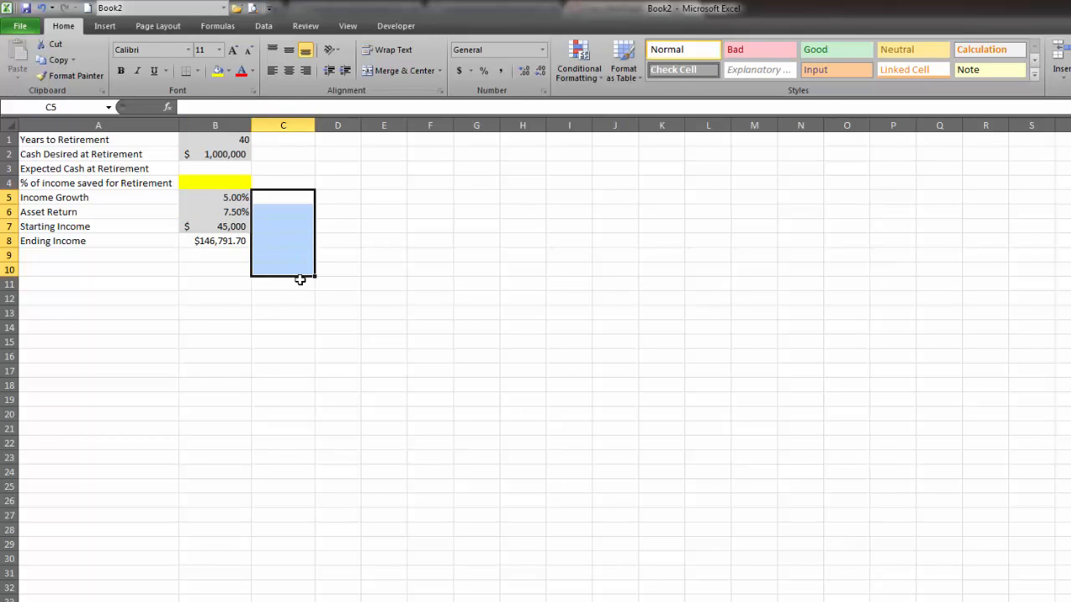
{"action": "left_click", "coordinate": [367, 240]}
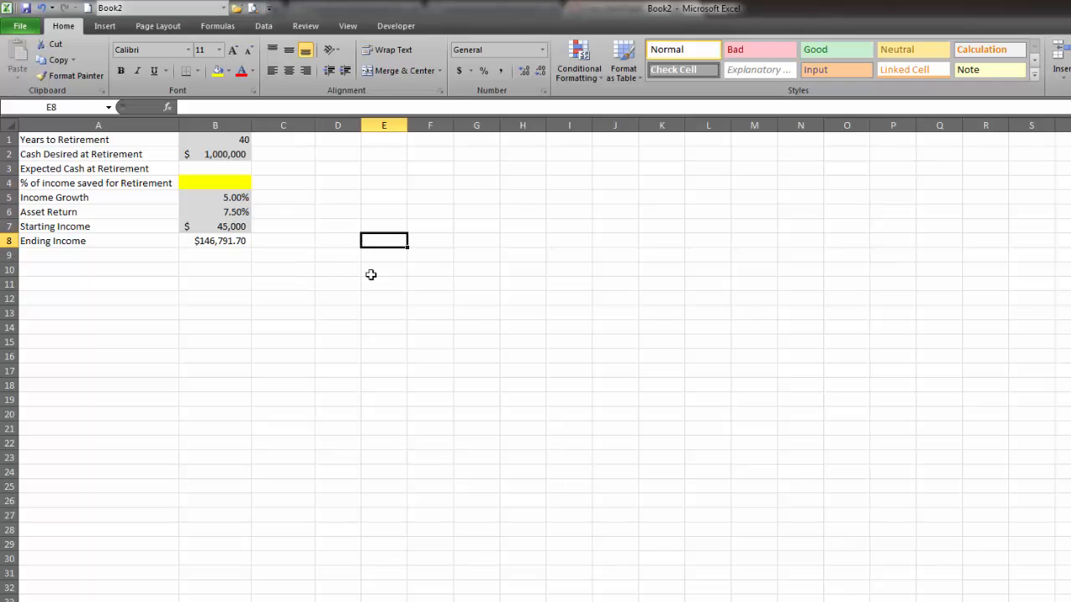
Display the Ending Income in B8 without decimal places.
{"action": "left_click", "coordinate": [219, 243]}
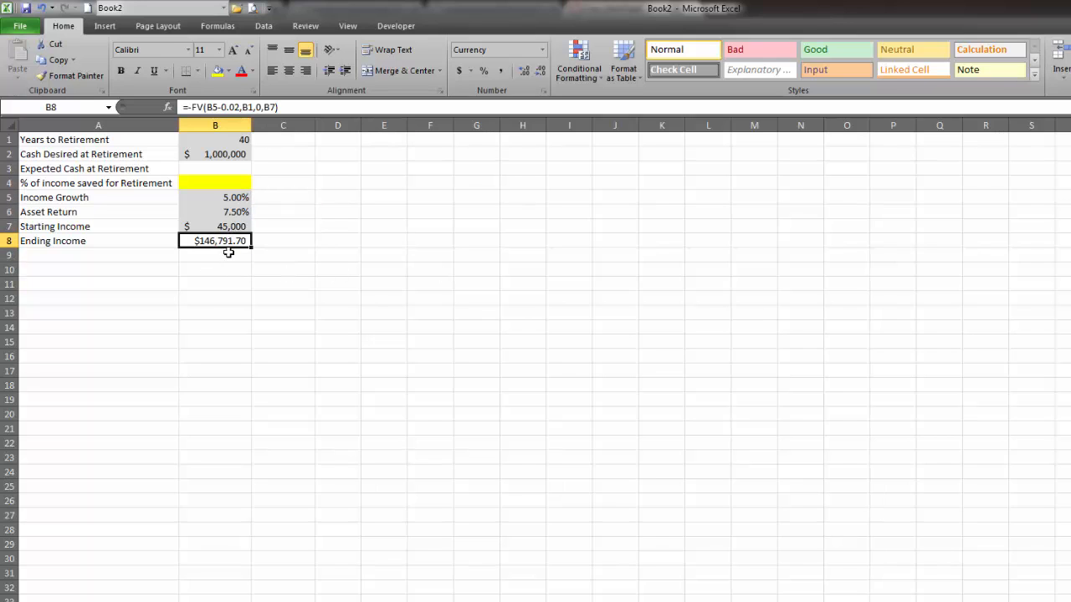
{"action": "left_click", "coordinate": [533, 74]}
{"action": "left_click", "coordinate": [533, 73]}
Test the Ending Income formula with Income Growth at 10%, and restore the growth rate in B5 to 5%.
{"action": "left_click", "coordinate": [238, 199]}
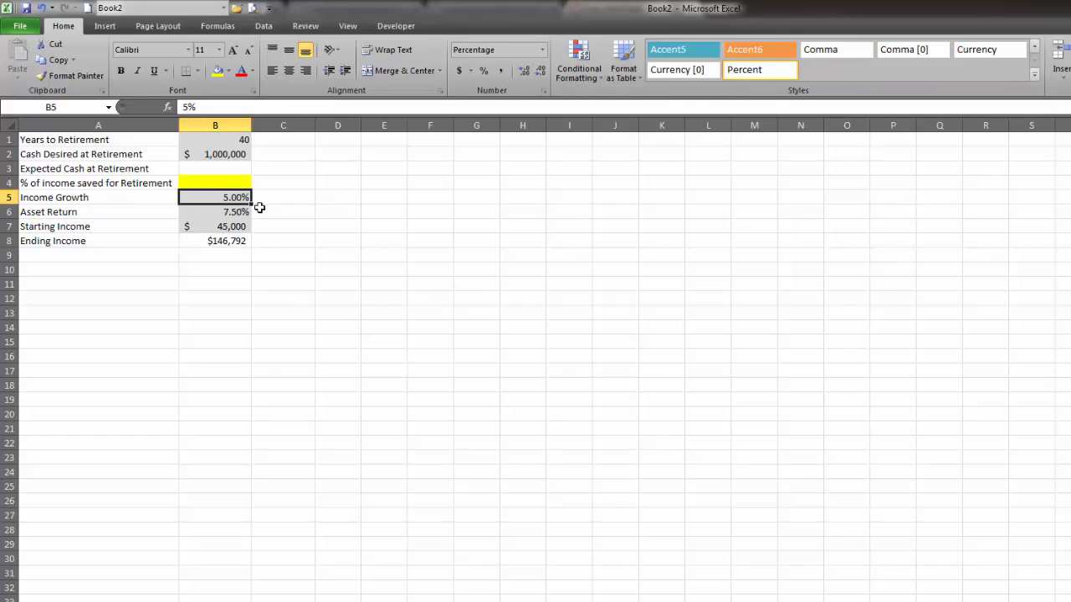
{"action": "type", "text": "10"}
{"action": "key", "text": "Return"}
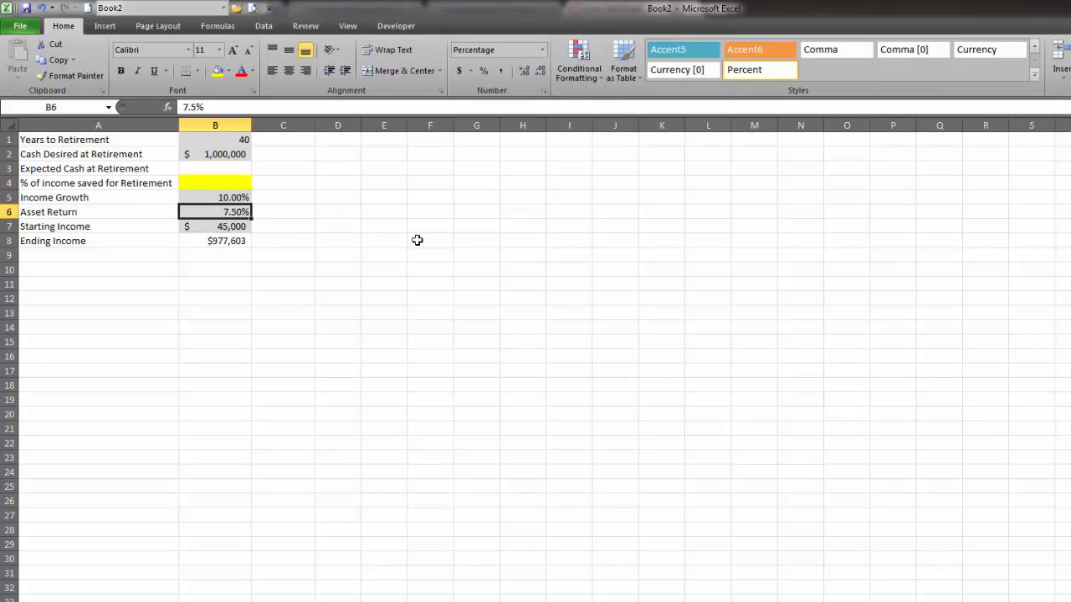
{"action": "left_click", "coordinate": [225, 244]}
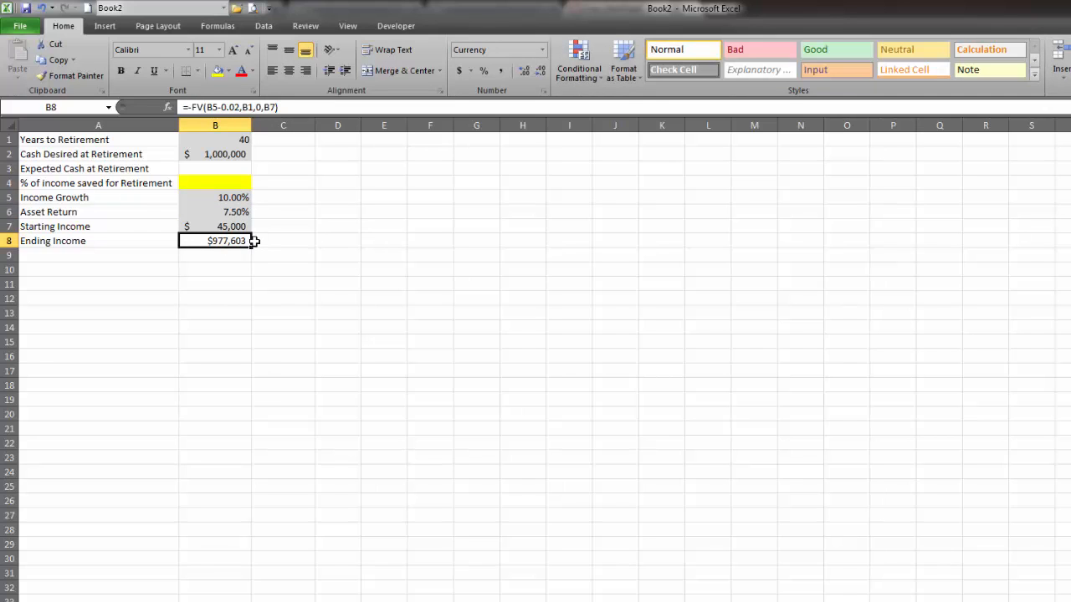
{"action": "left_click", "coordinate": [220, 197]}
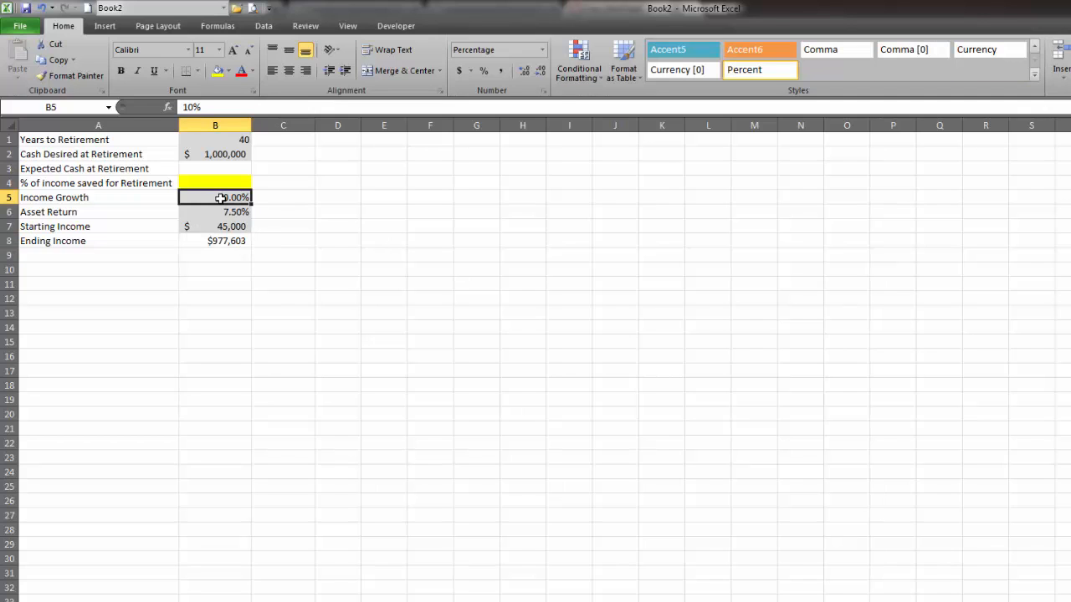
{"action": "type", "text": "5%"}
{"action": "key", "text": "Return"}
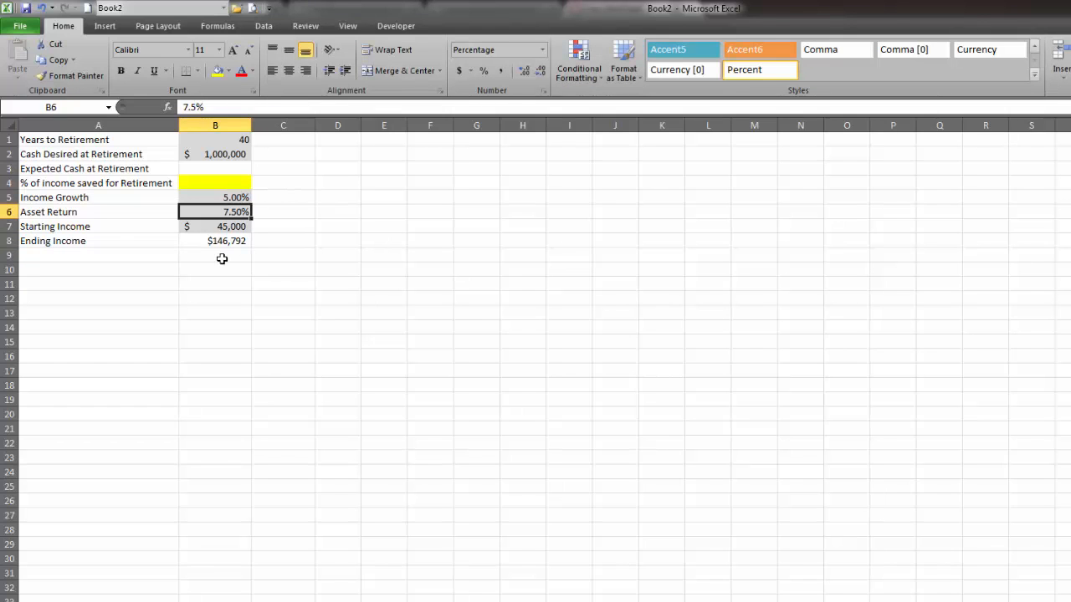
Extend the Ending Income label in A8 to read Ending Income(Today's Dollars).
{"action": "left_click", "coordinate": [225, 242]}
{"action": "left_click", "coordinate": [112, 237]}
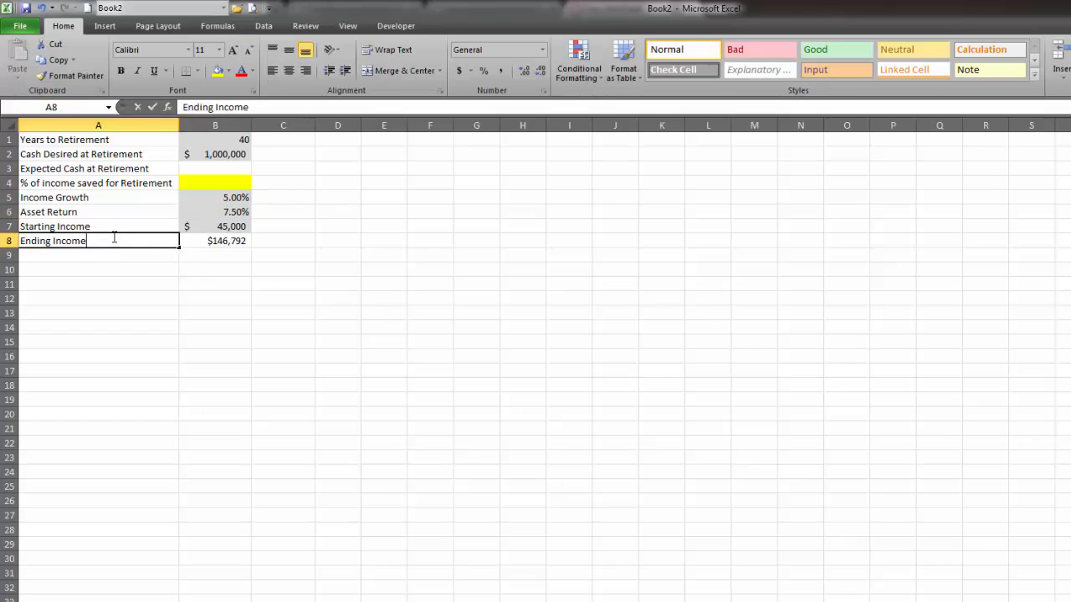
{"action": "double_click", "coordinate": [116, 237]}
{"action": "type", "text": "(Today's"}
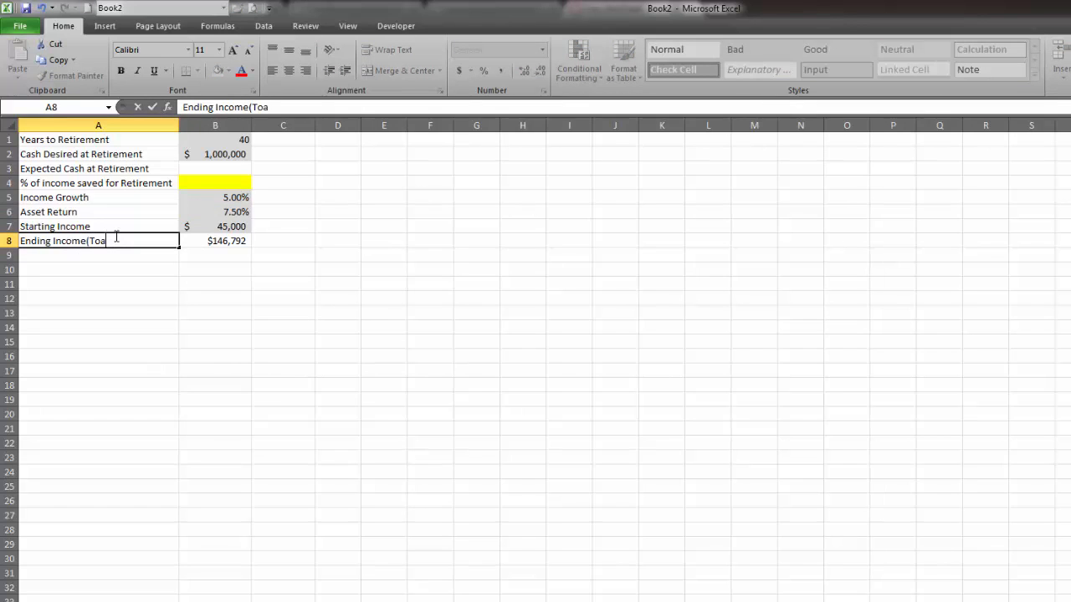
{"action": "type", "text": " Dollars"}
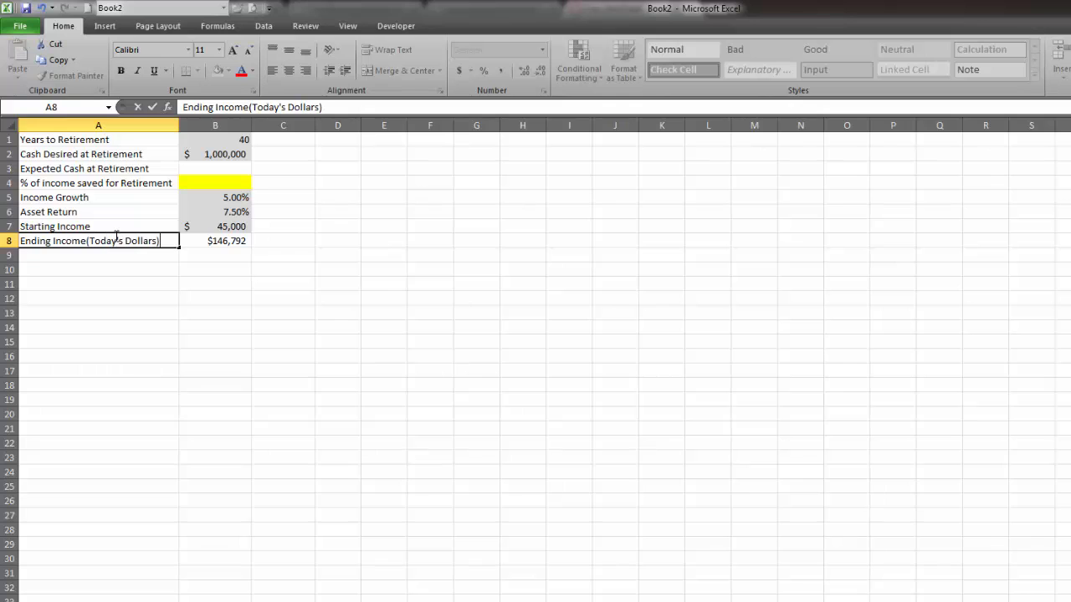
{"action": "left_click", "coordinate": [222, 271]}
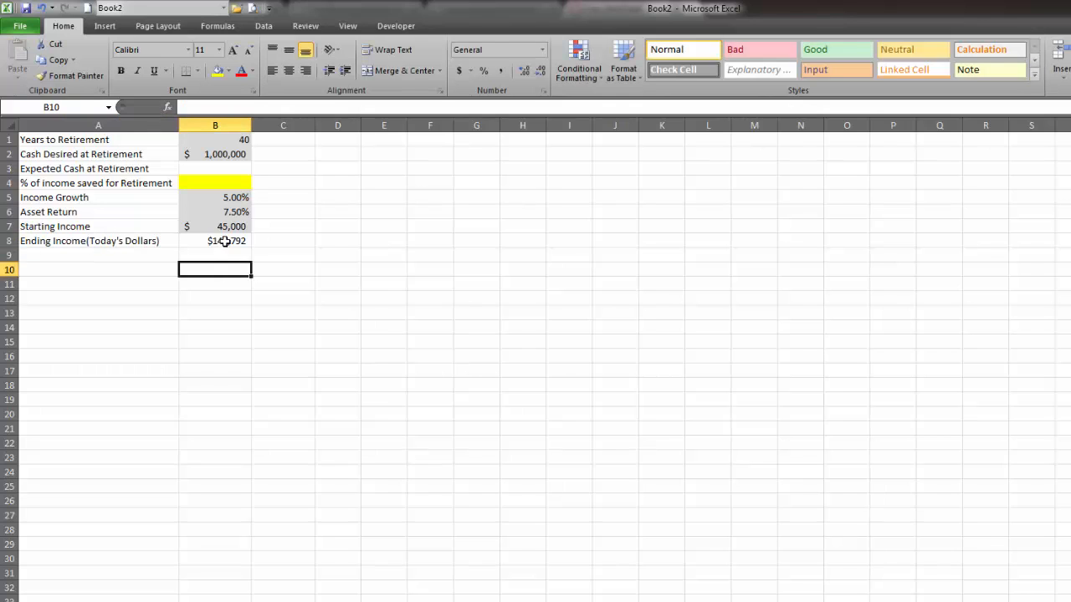
Review the Ending Income formula in B8 and its cell references.
{"action": "double_click", "coordinate": [222, 241]}
{"action": "key", "text": "Return"}
{"action": "left_click", "coordinate": [245, 242]}
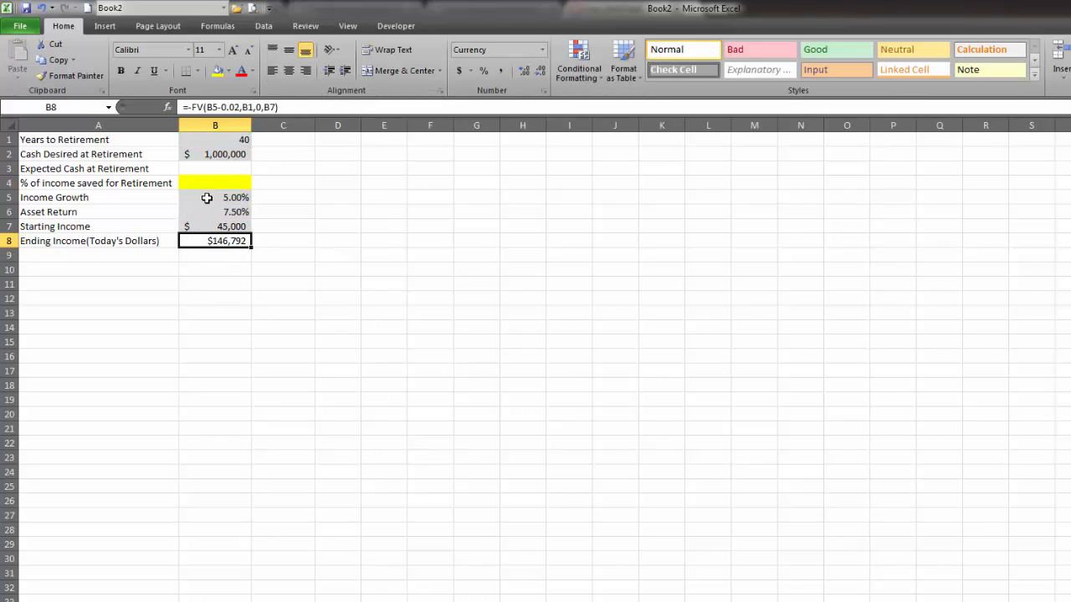
{"action": "left_click", "coordinate": [190, 314]}
Enter the heading Work Period in A10 and the first period number, 1, in A11.
{"action": "left_click", "coordinate": [115, 274]}
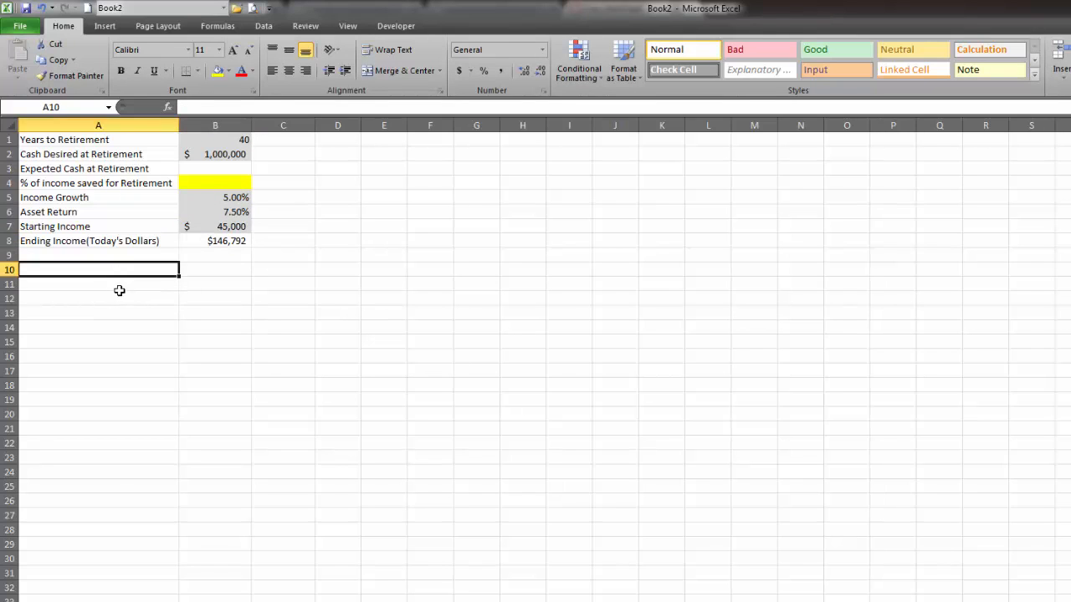
{"action": "type", "text": "Work Period"}
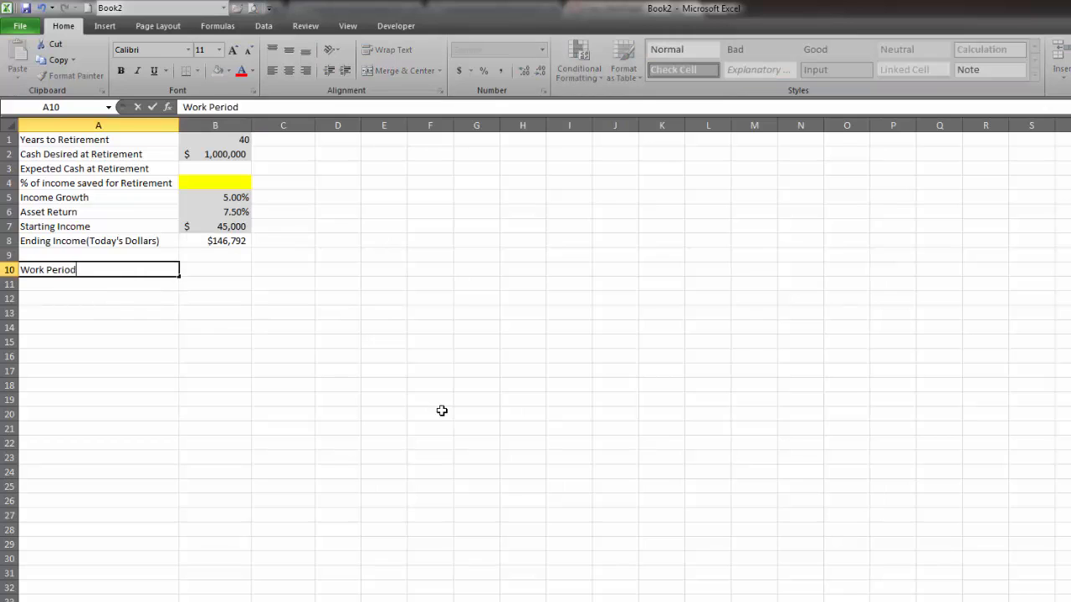
{"action": "key", "text": "Return"}
{"action": "type", "text": "1"}
{"action": "key", "text": "Return"}
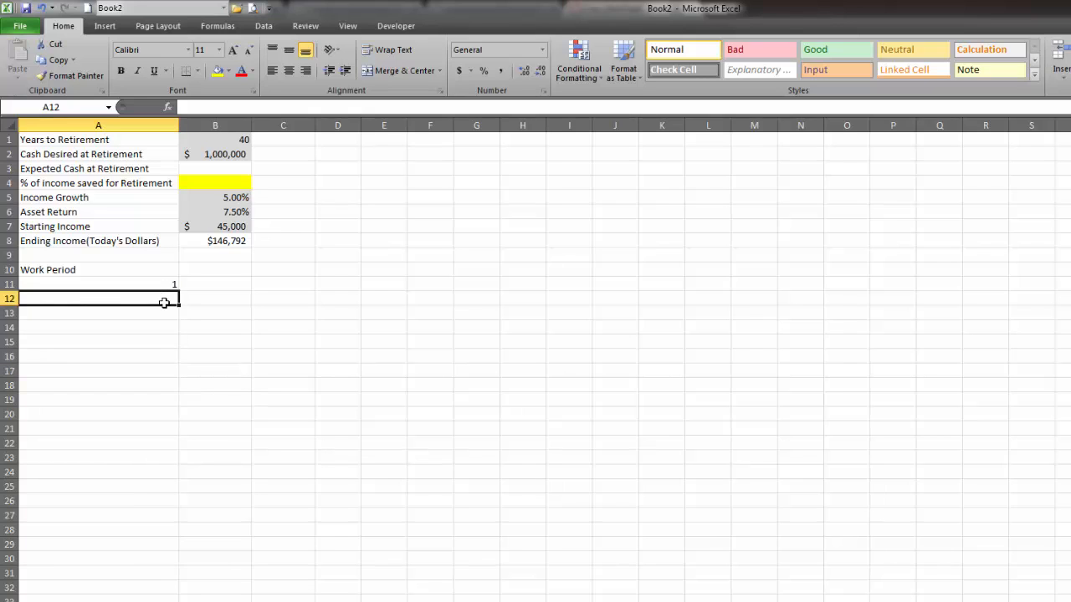
Enter the period counter formula =IF(A11+1>$B$1*12,"",A11+1) in A12.
{"action": "type", "text": "="}
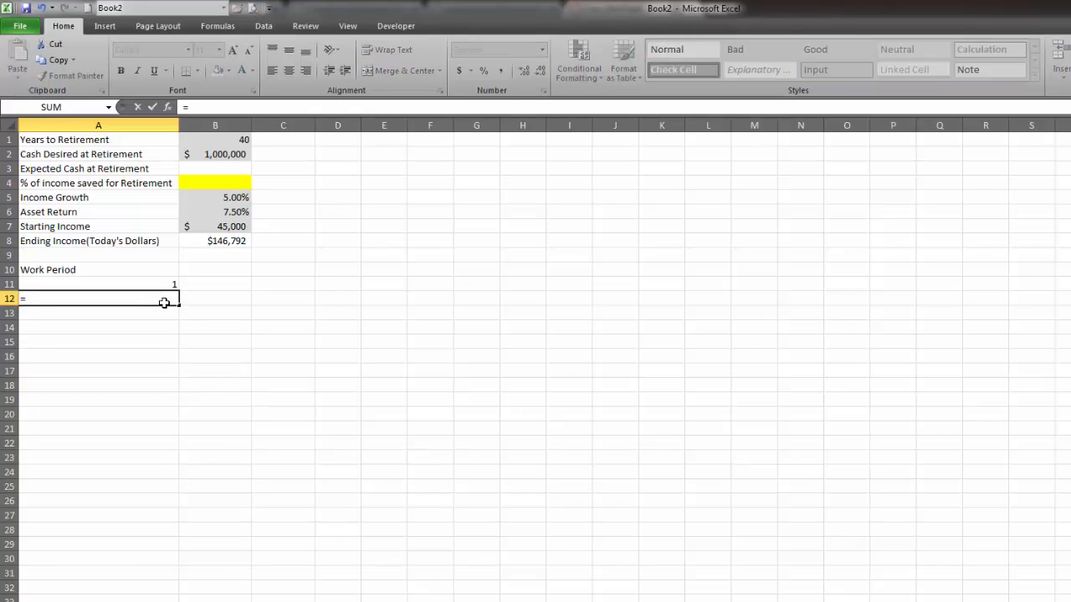
{"action": "type", "text": "if"}
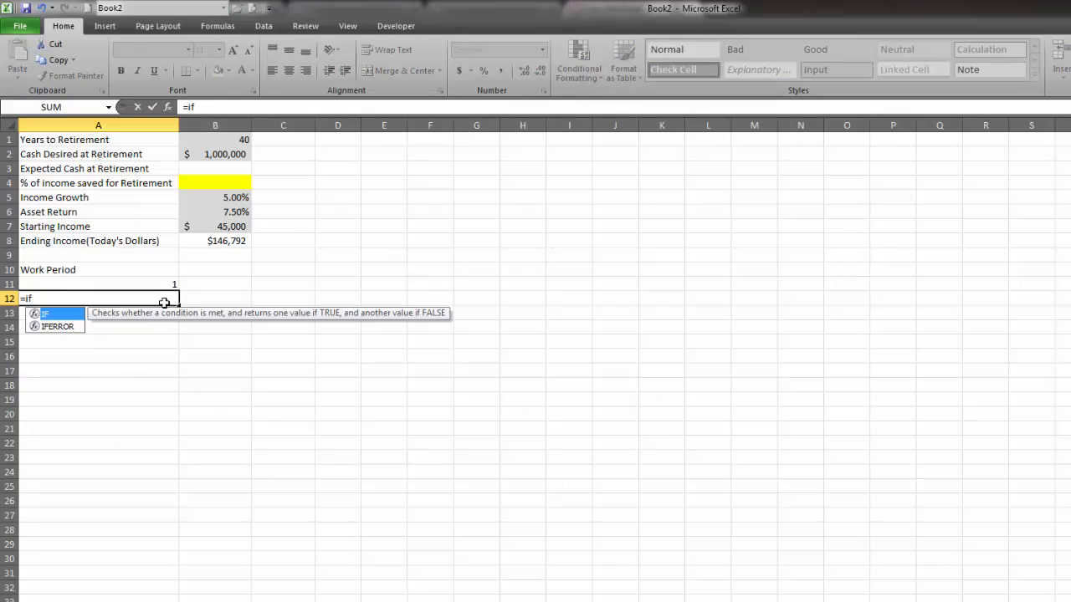
{"action": "type", "text": "("}
{"action": "left_click", "coordinate": [171, 282]}
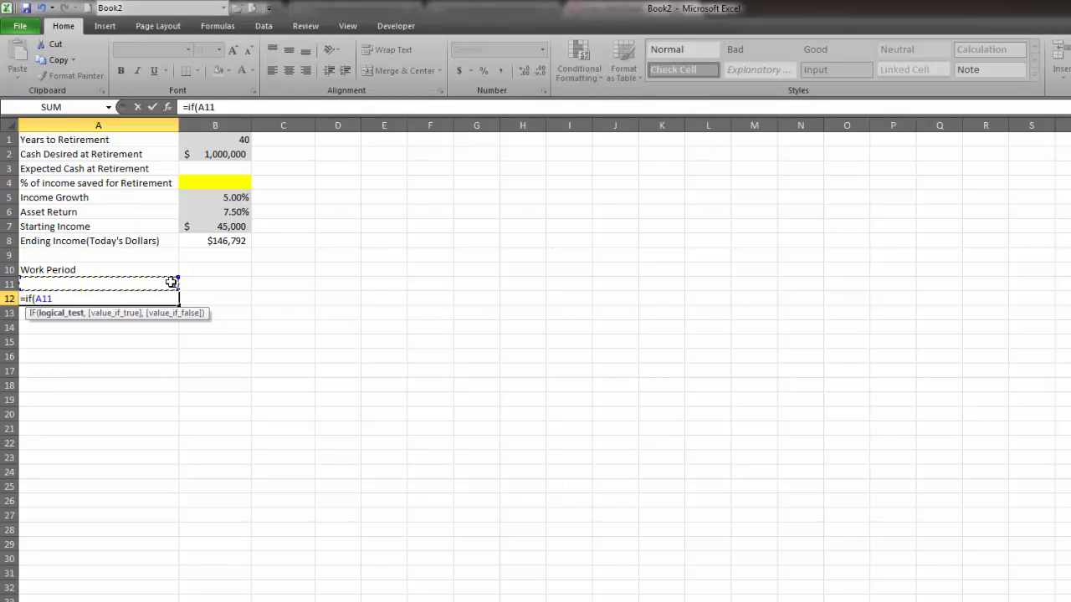
{"action": "type", "text": "+1,"}
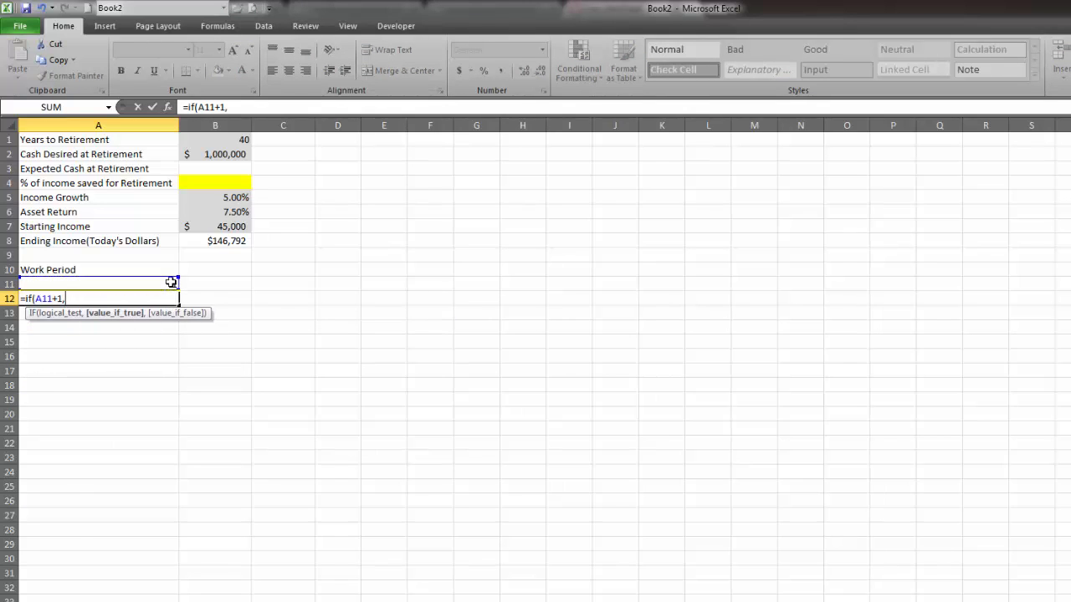
{"action": "key", "text": "BackSpace"}
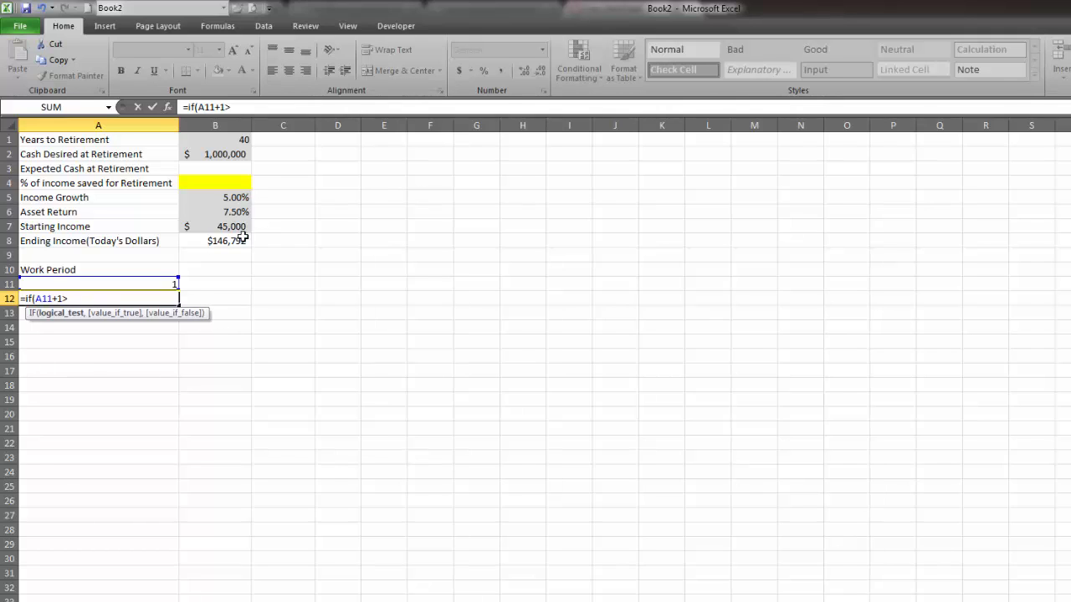
{"action": "left_click", "coordinate": [228, 140]}
{"action": "key", "text": "F4"}
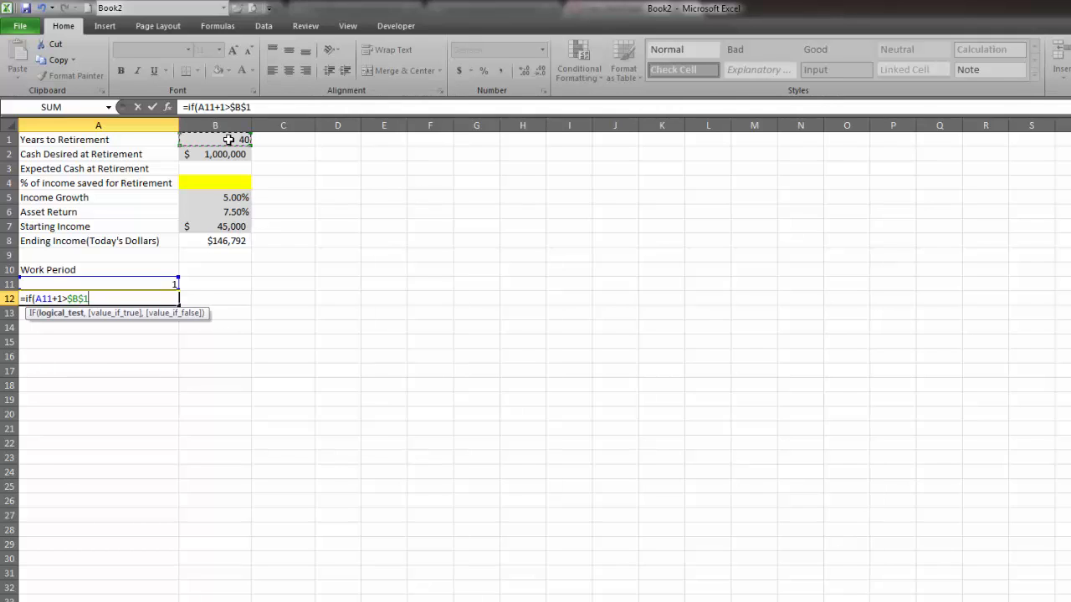
{"action": "type", "text": "*12,\"\""}
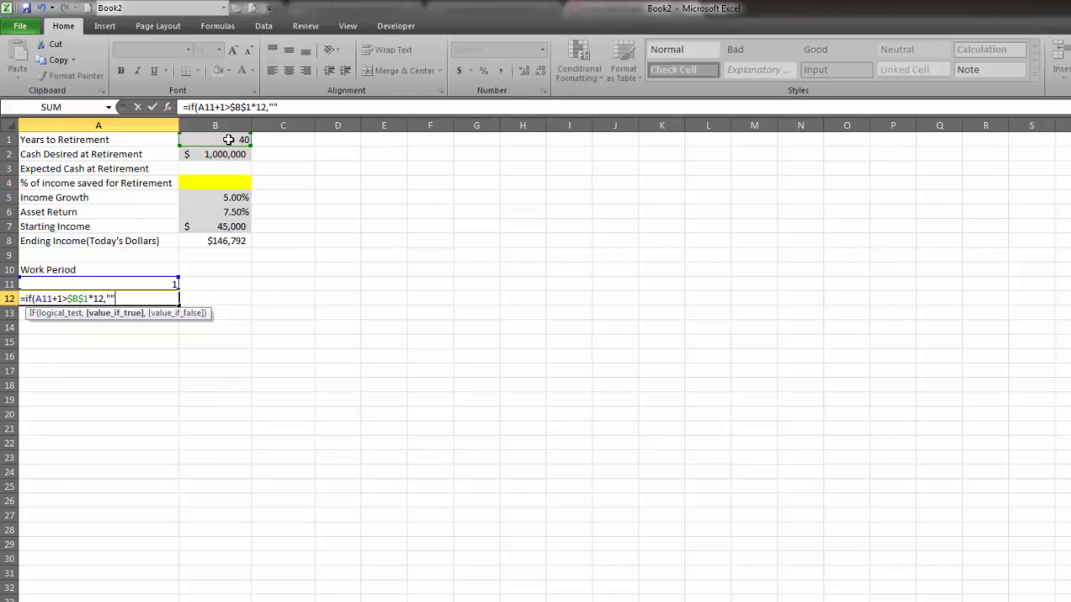
{"action": "type", "text": ","}
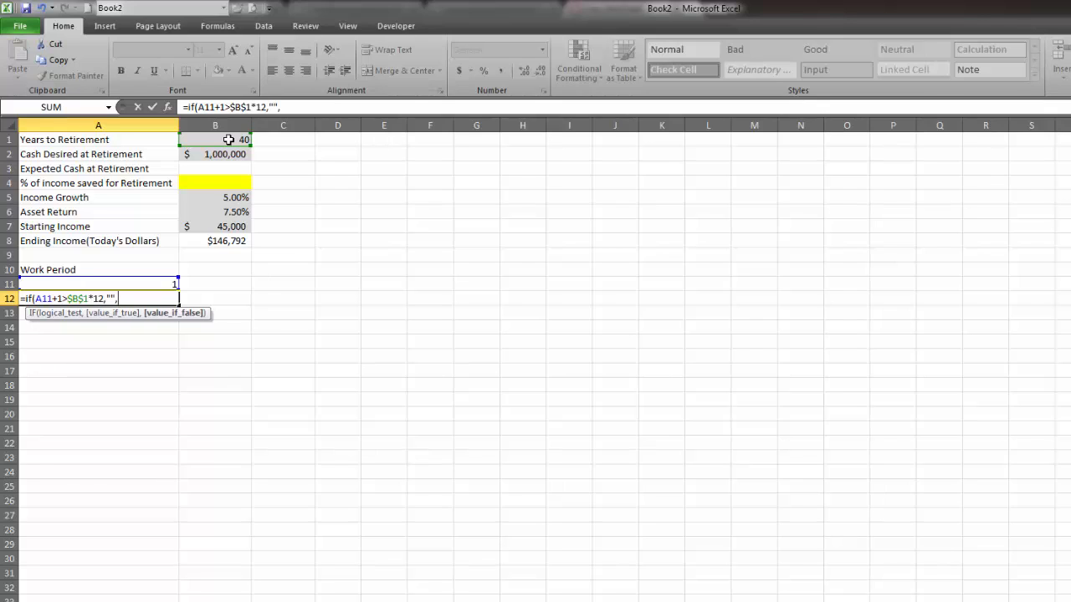
{"action": "type", "text": "+1)"}
{"action": "key", "text": "Return"}
Fill the period counter formula from A12 down column A to beyond row 515.
{"action": "left_click", "coordinate": [168, 299]}
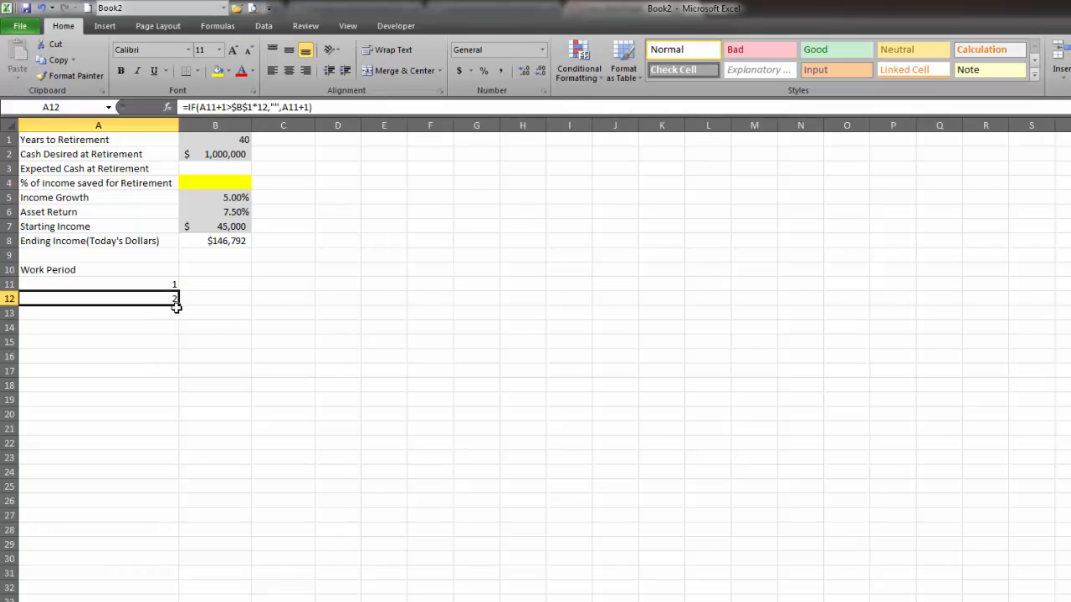
{"action": "left_click_drag", "start_coordinate": [179, 306], "coordinate": [179, 598]}
{"action": "left_click", "coordinate": [123, 574]}
{"action": "key", "text": "ctrl+Up"}
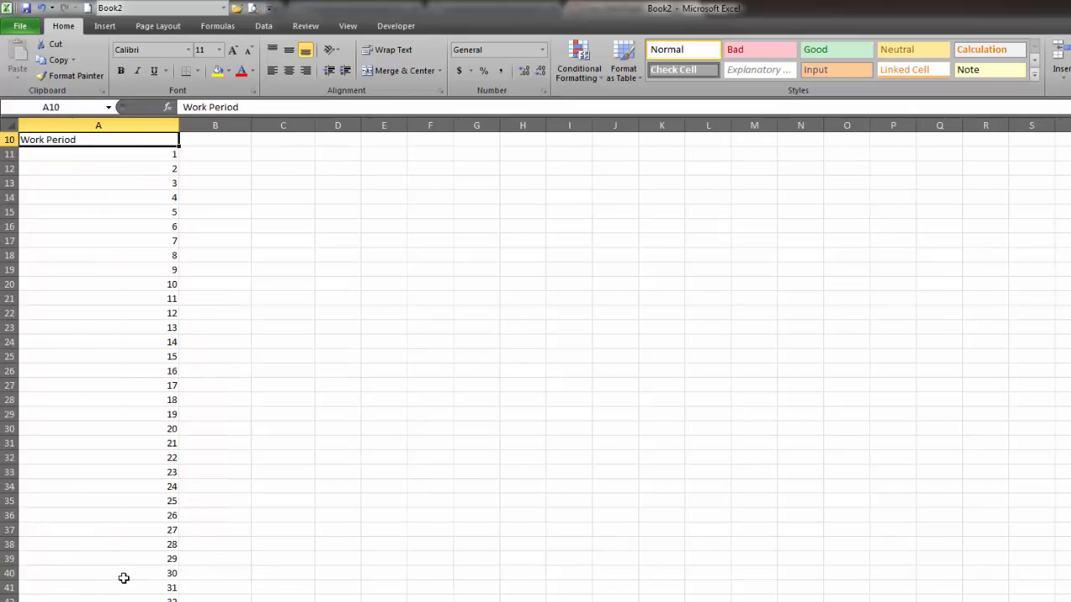
Examine the end of the Work Period column and the counter formulas in the cells around A490 to A500.
{"action": "scroll", "coordinate": [128, 575], "scroll_direction": "down", "scroll_amount": 20}
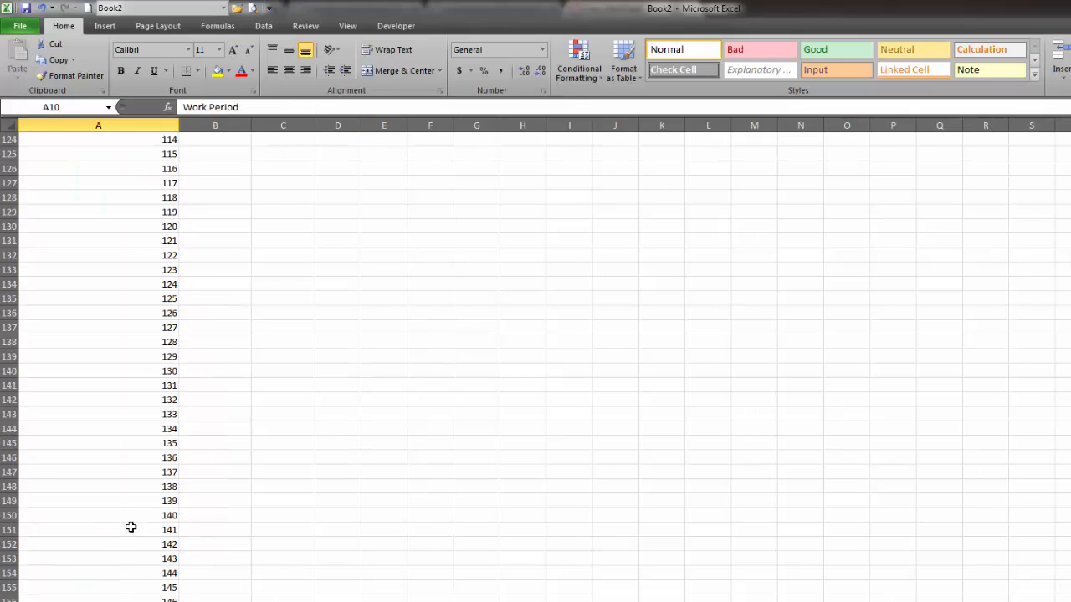
{"action": "scroll", "coordinate": [130, 514], "scroll_direction": "down", "scroll_amount": 20}
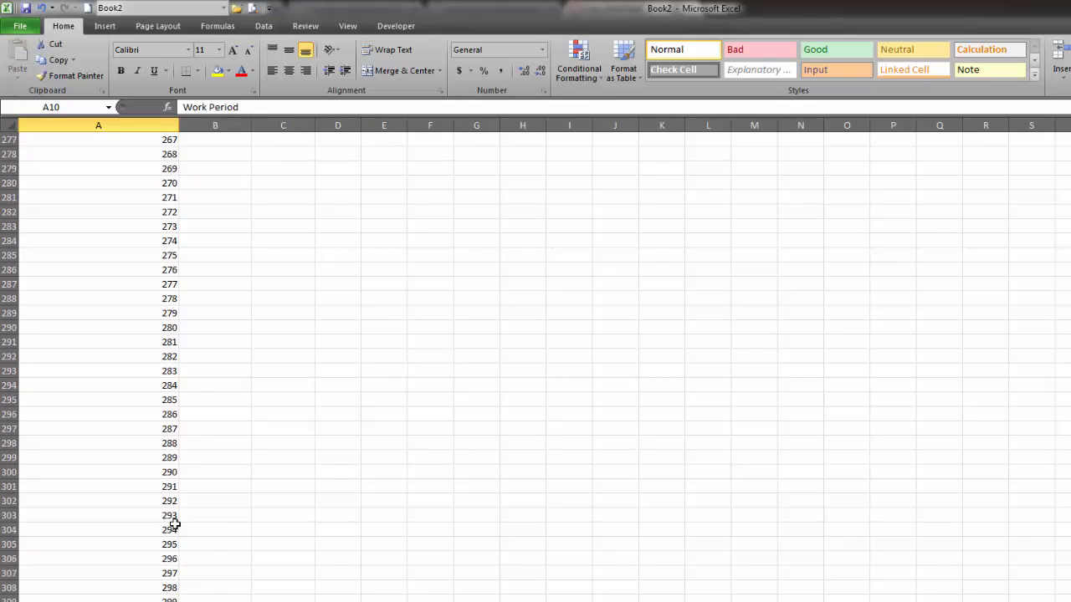
{"action": "scroll", "coordinate": [157, 543], "scroll_direction": "down", "scroll_amount": 20}
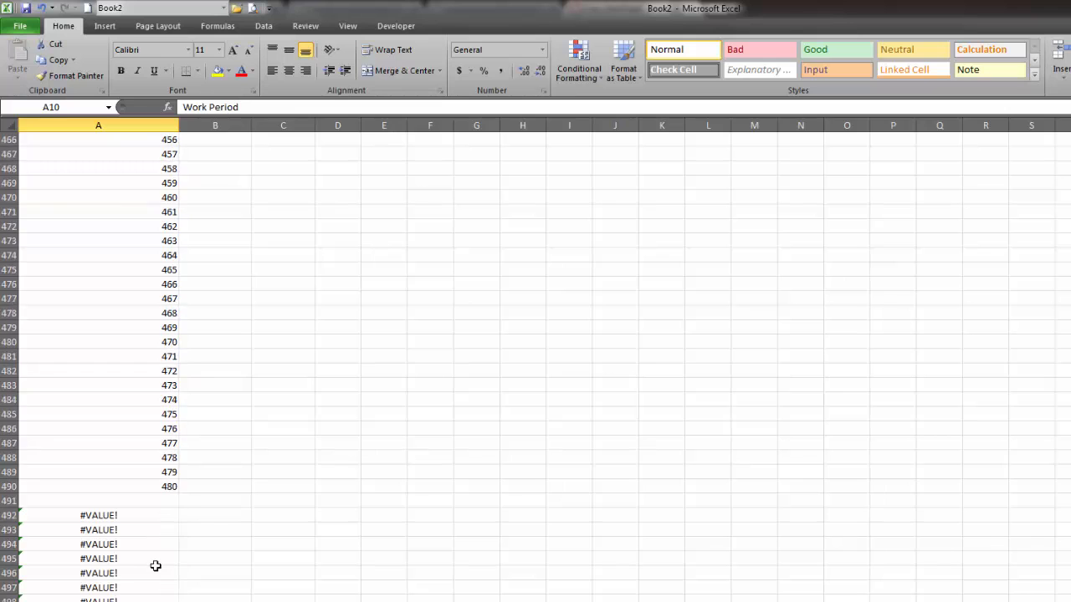
{"action": "scroll", "coordinate": [161, 563], "scroll_direction": "down", "scroll_amount": 6}
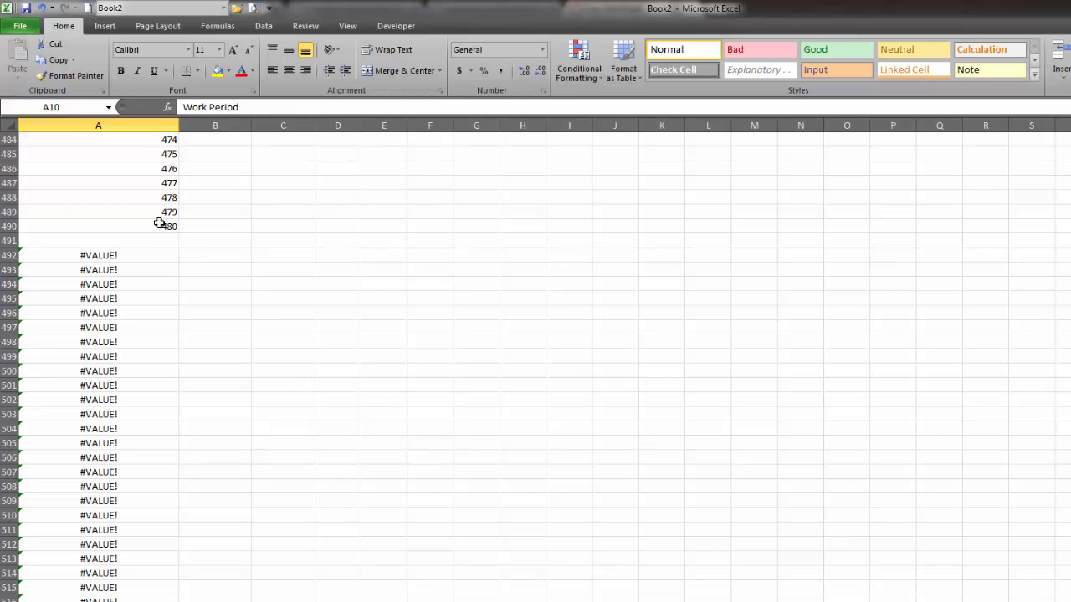
{"action": "left_click", "coordinate": [152, 226]}
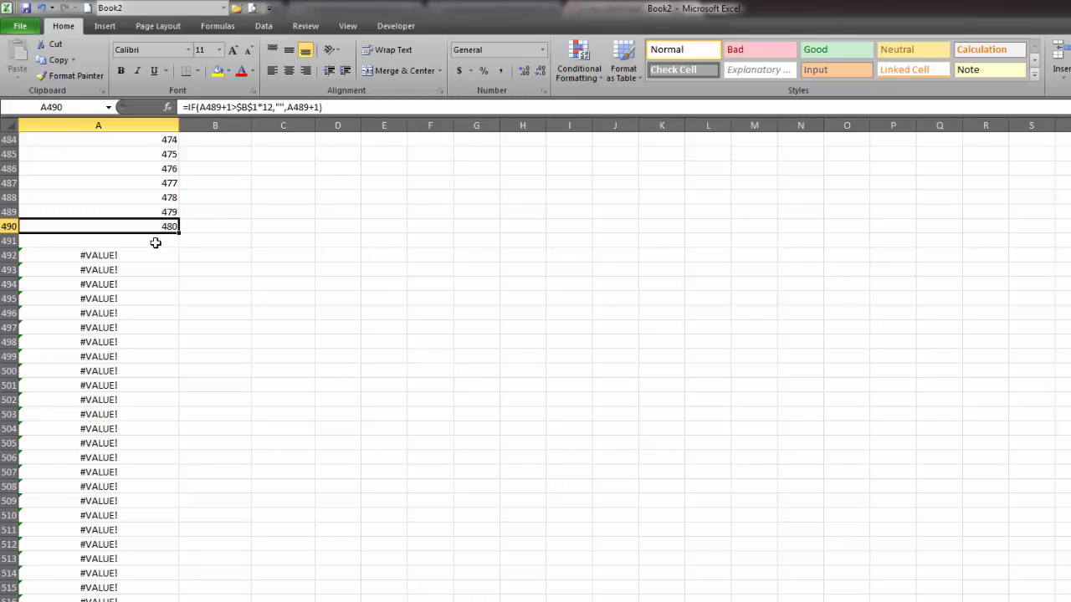
{"action": "left_click", "coordinate": [155, 242]}
{"action": "left_click", "coordinate": [125, 372]}
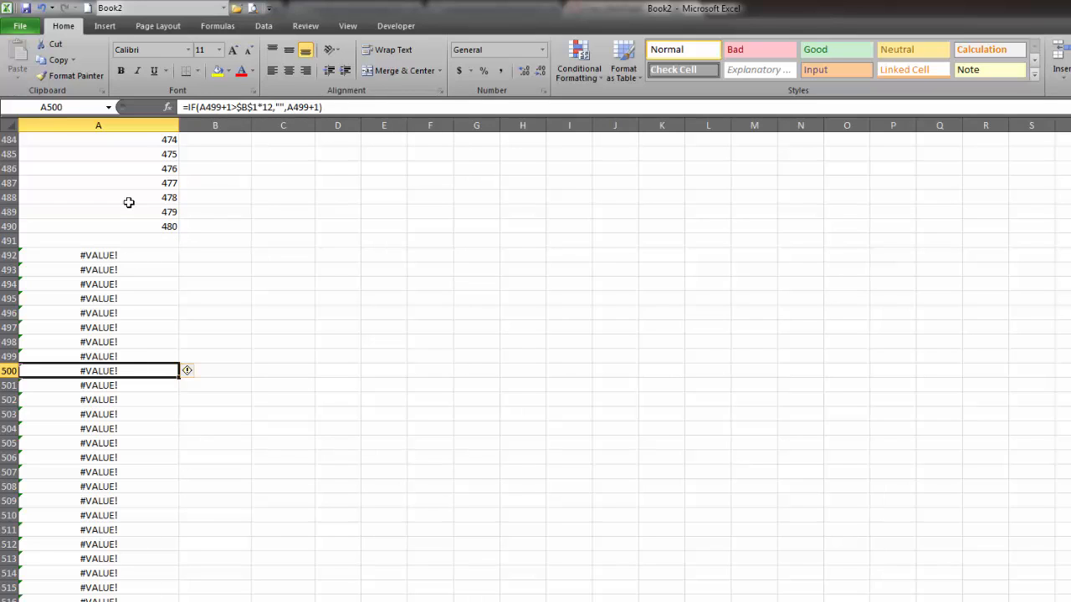
{"action": "left_click", "coordinate": [129, 202]}
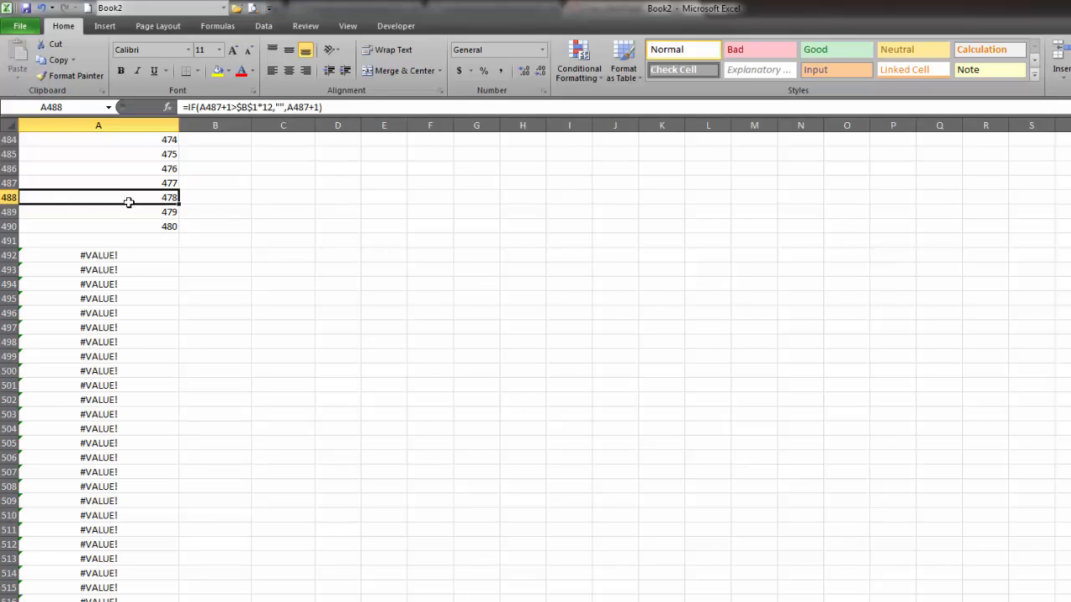
{"action": "double_click", "coordinate": [132, 254]}
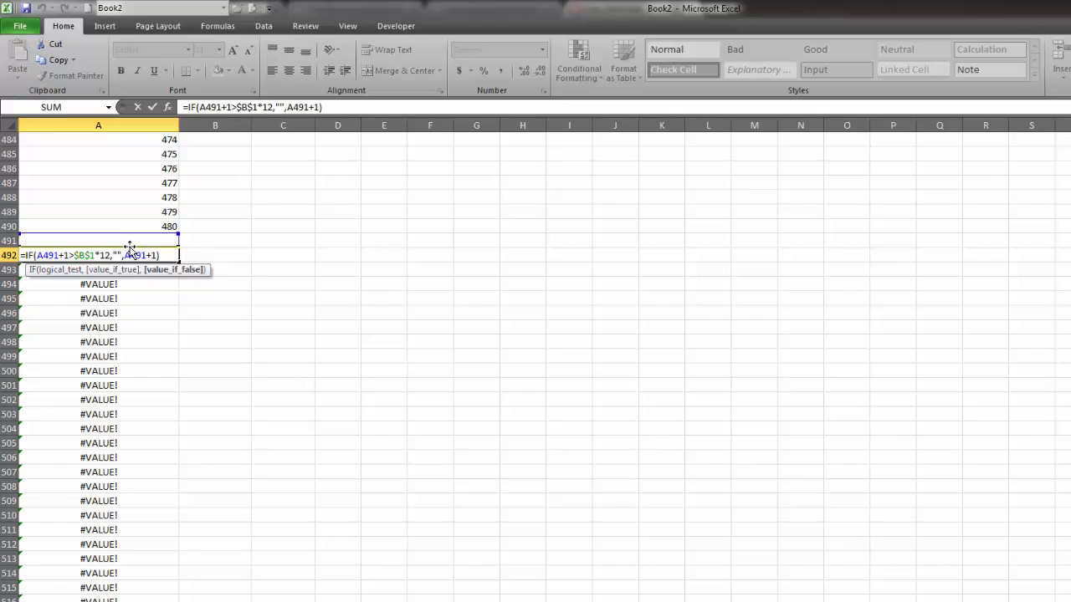
{"action": "key", "text": "Return"}
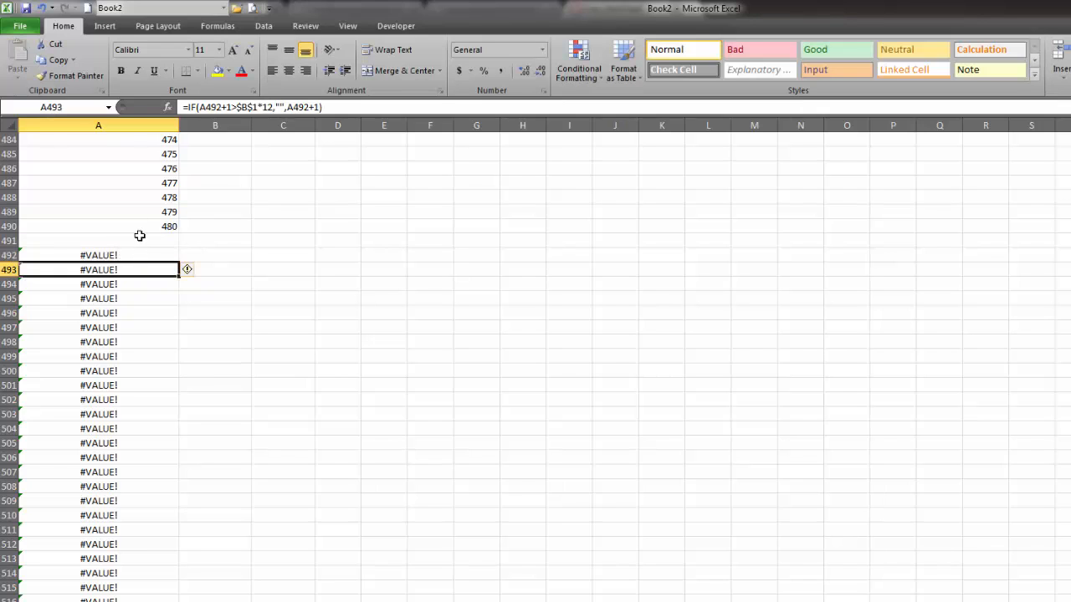
Wrap the A12 period counter in IFERROR, making it =IFERROR(IF(A11+1>$B$1*12,"",A11+1),"").
{"action": "left_click", "coordinate": [142, 227]}
{"action": "key", "text": "ctrl+Up"}
{"action": "key", "text": "Down"}
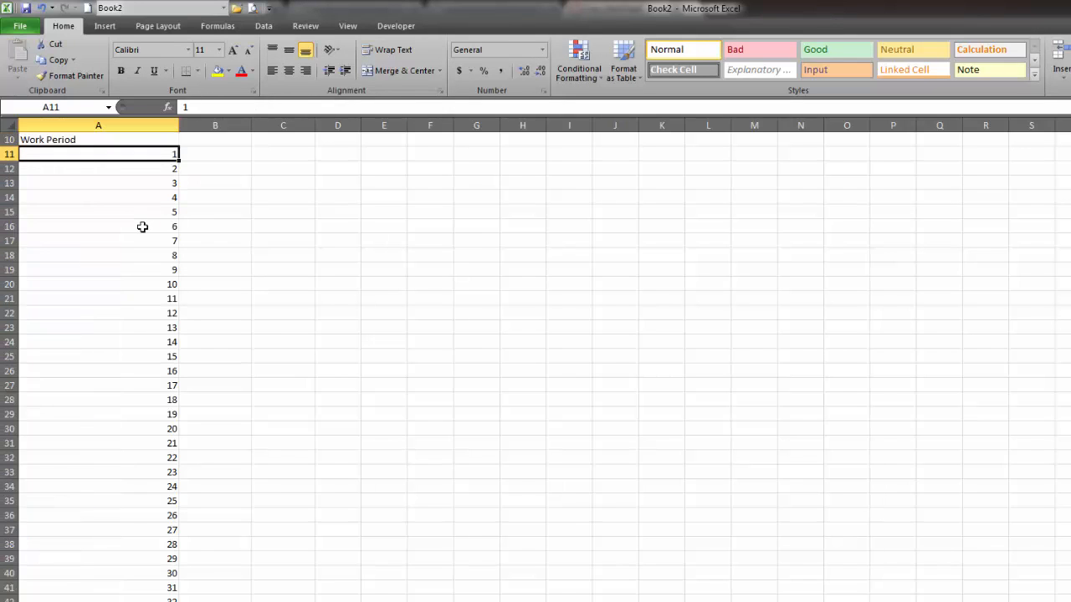
{"action": "key", "text": "Down"}
{"action": "left_click", "coordinate": [191, 107]}
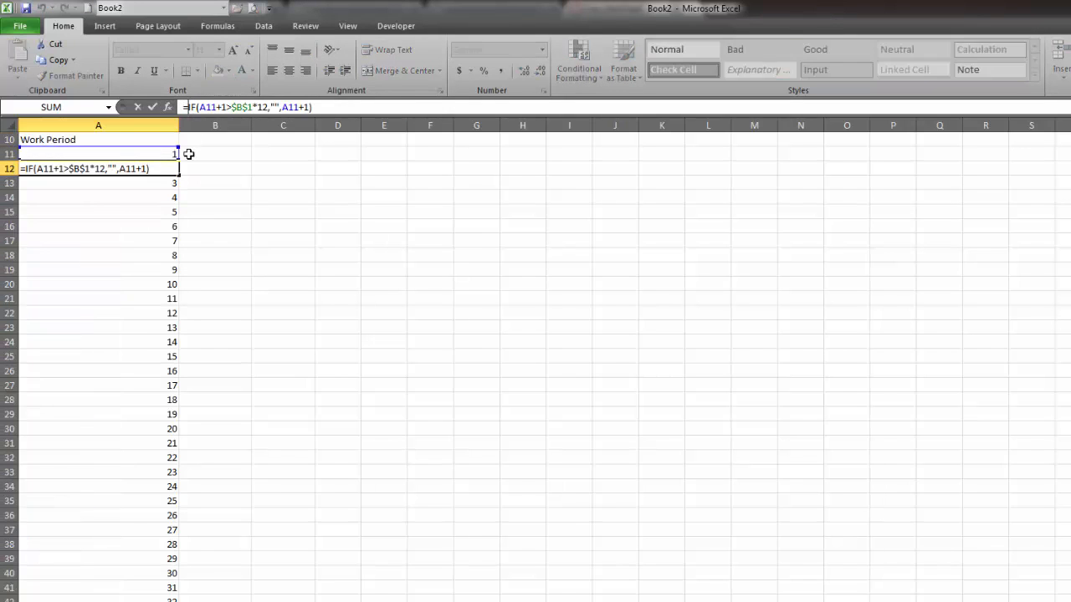
{"action": "type", "text": "iferror"}
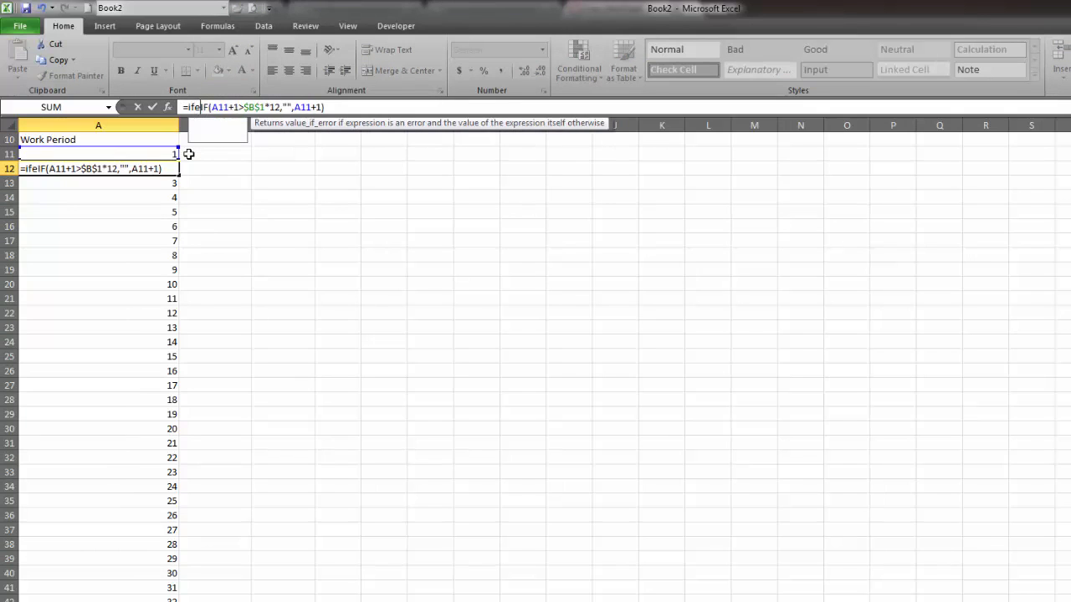
{"action": "type", "text": "("}
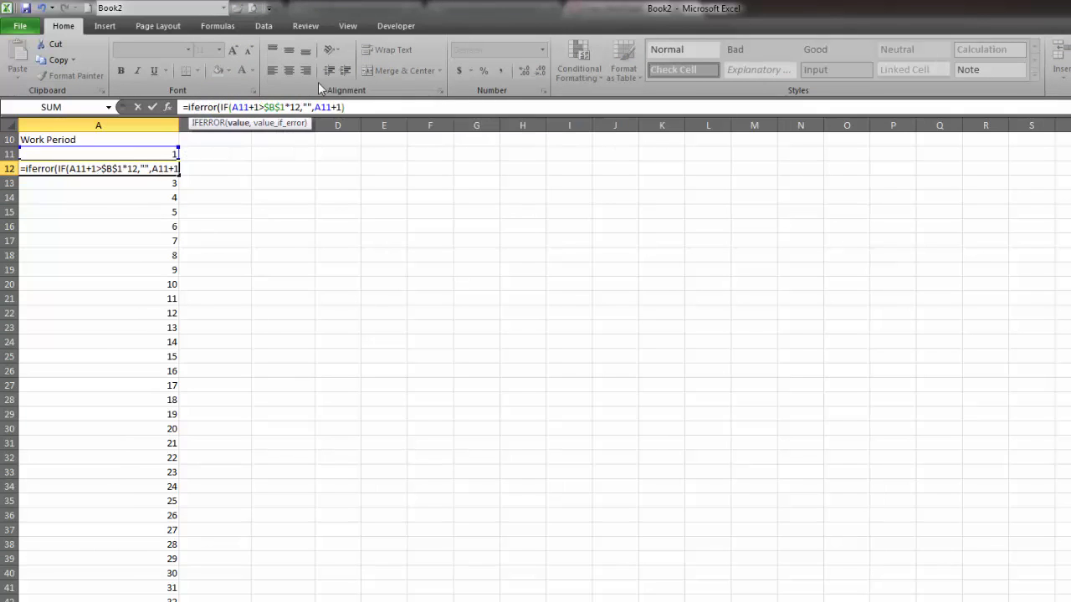
{"action": "left_click", "coordinate": [378, 107]}
{"action": "type", "text": ","}
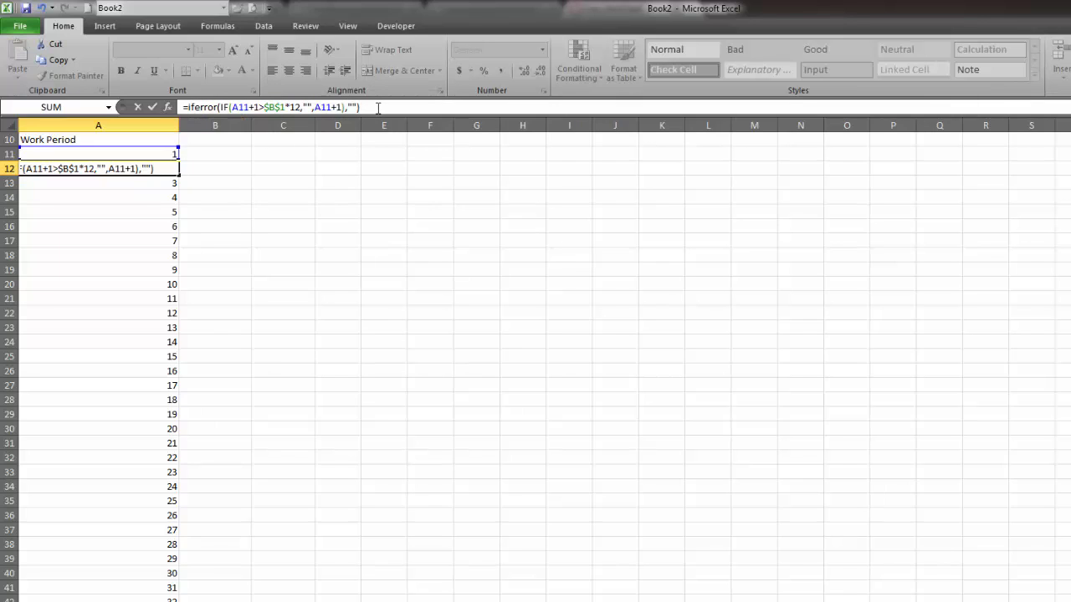
{"action": "key", "text": "Return"}
Examine the value and value_if_error arguments of the IFERROR period counter formula in A12.
{"action": "left_click", "coordinate": [146, 167]}
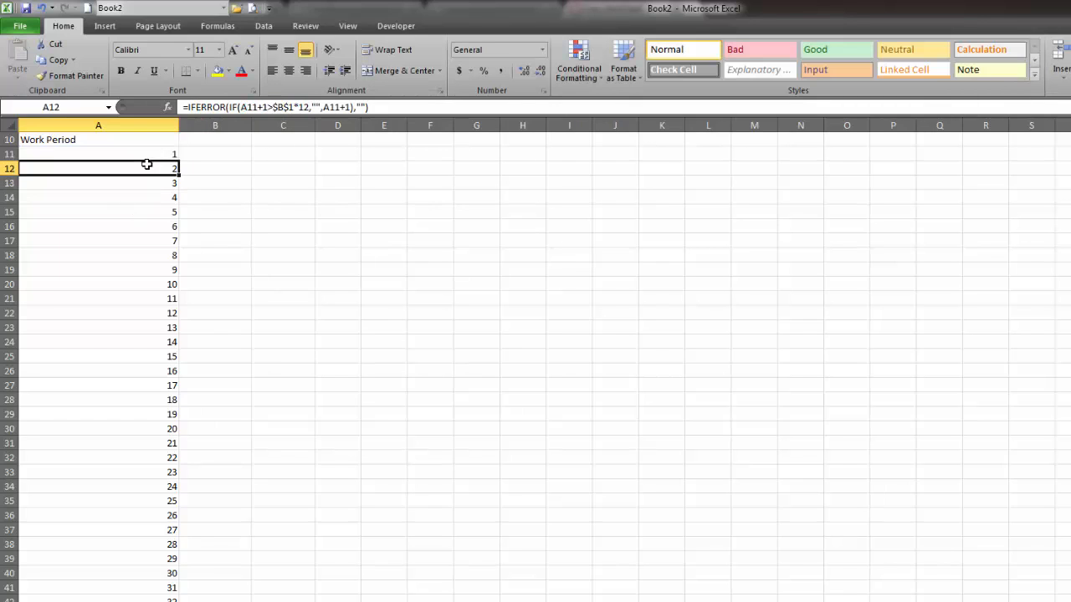
{"action": "double_click", "coordinate": [160, 168]}
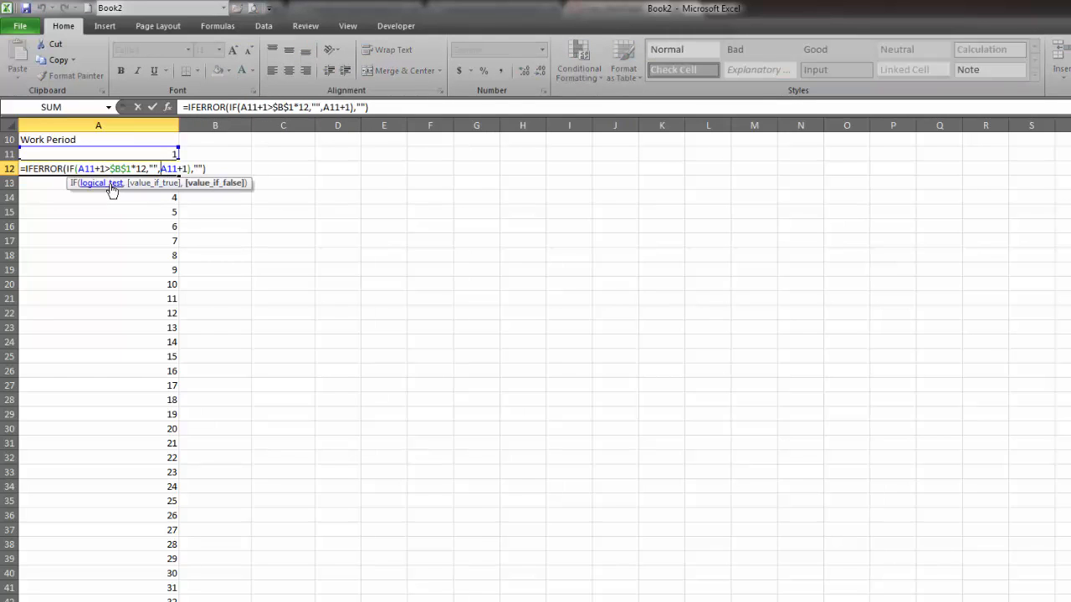
{"action": "left_click", "coordinate": [65, 168]}
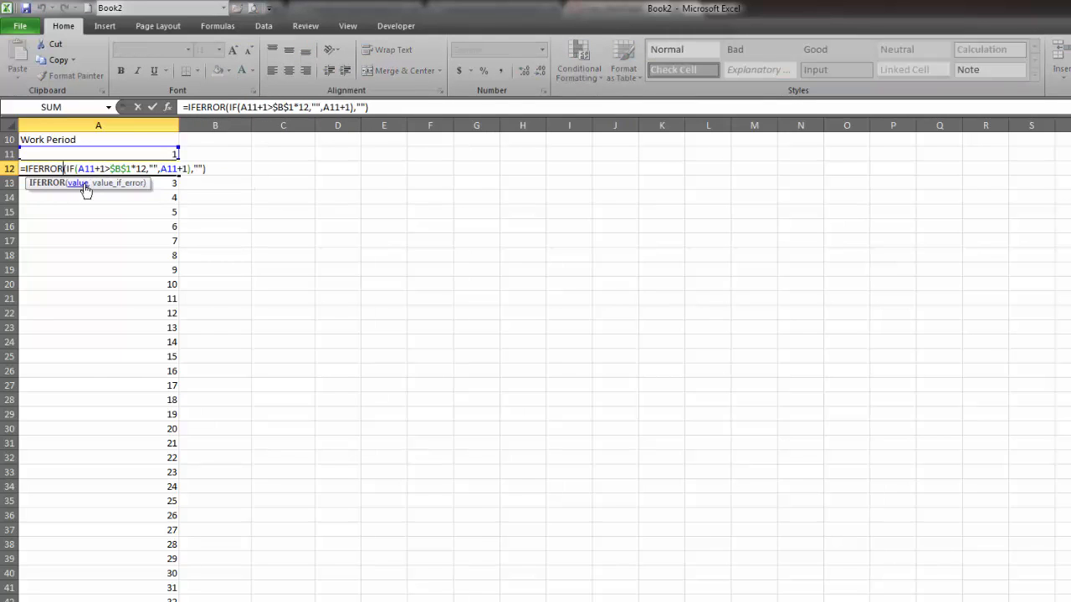
{"action": "left_click", "coordinate": [86, 184]}
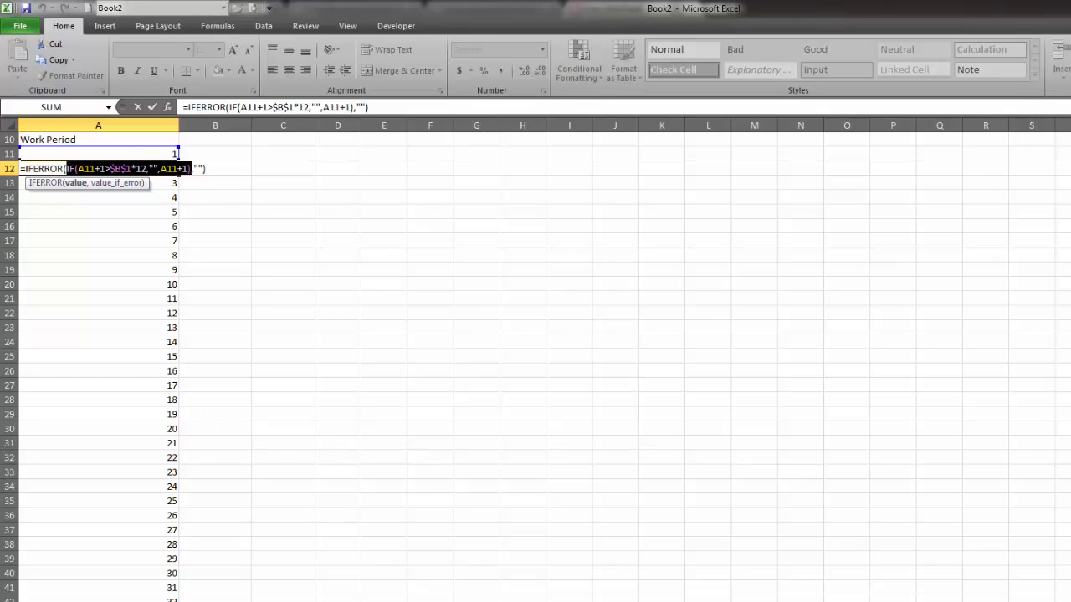
{"action": "left_click", "coordinate": [117, 182]}
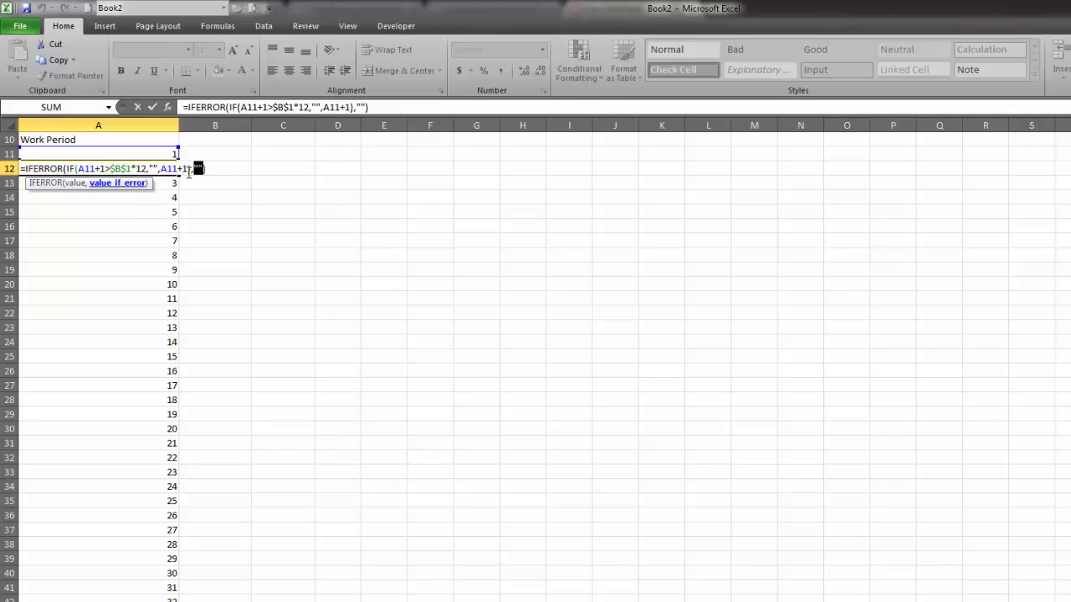
{"action": "key", "text": "Return"}
{"action": "key", "text": "Up"}
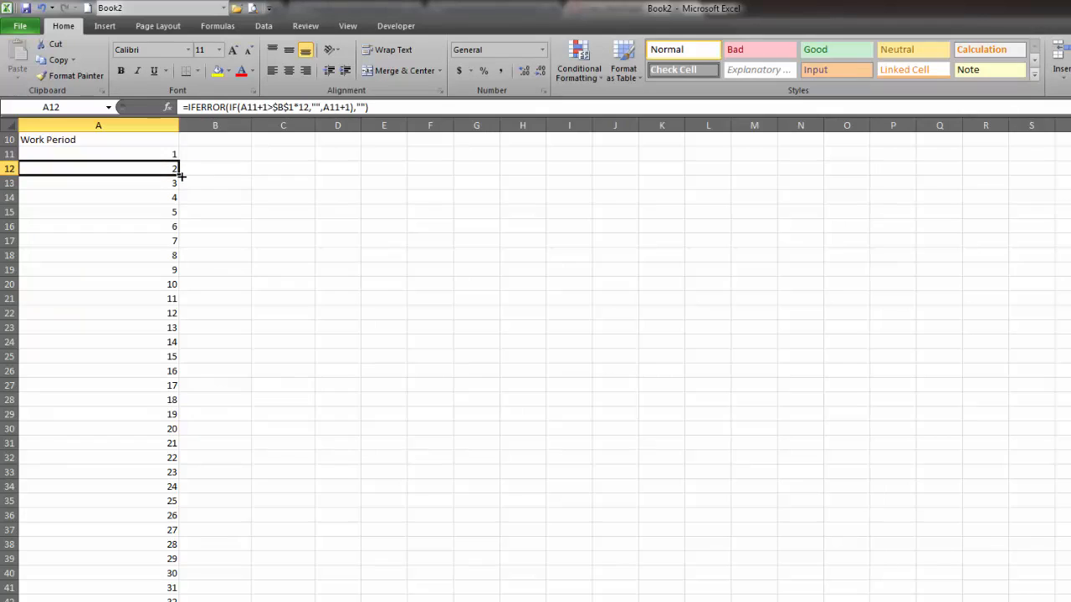
Fill the IFERROR period counter from A12 down the Work Period column and check the cells below row 490.
{"action": "double_click", "coordinate": [180, 177]}
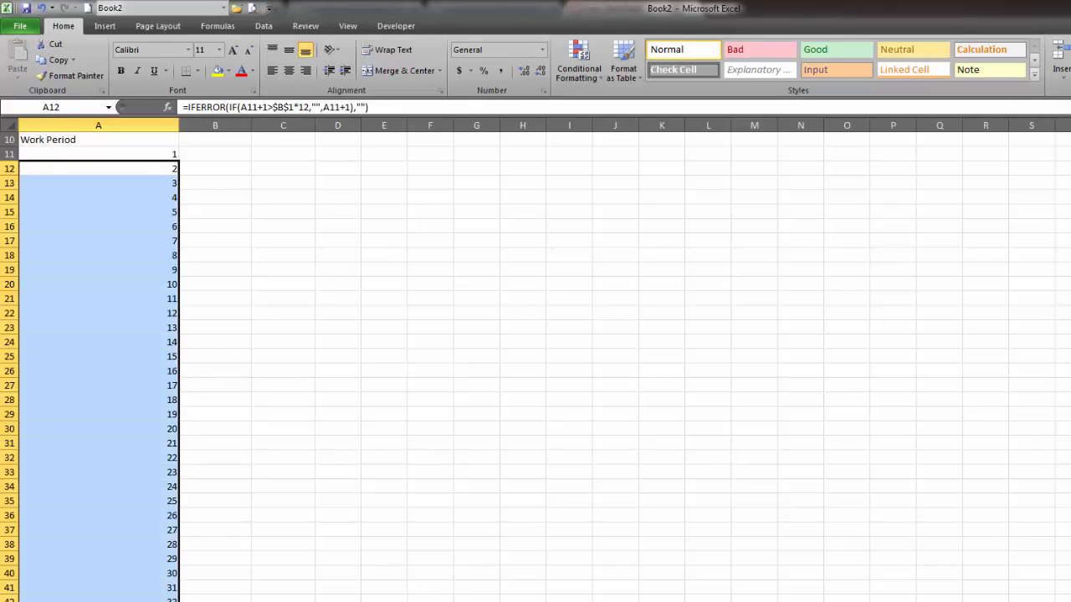
{"action": "scroll", "coordinate": [186, 339], "scroll_direction": "down", "scroll_amount": 20}
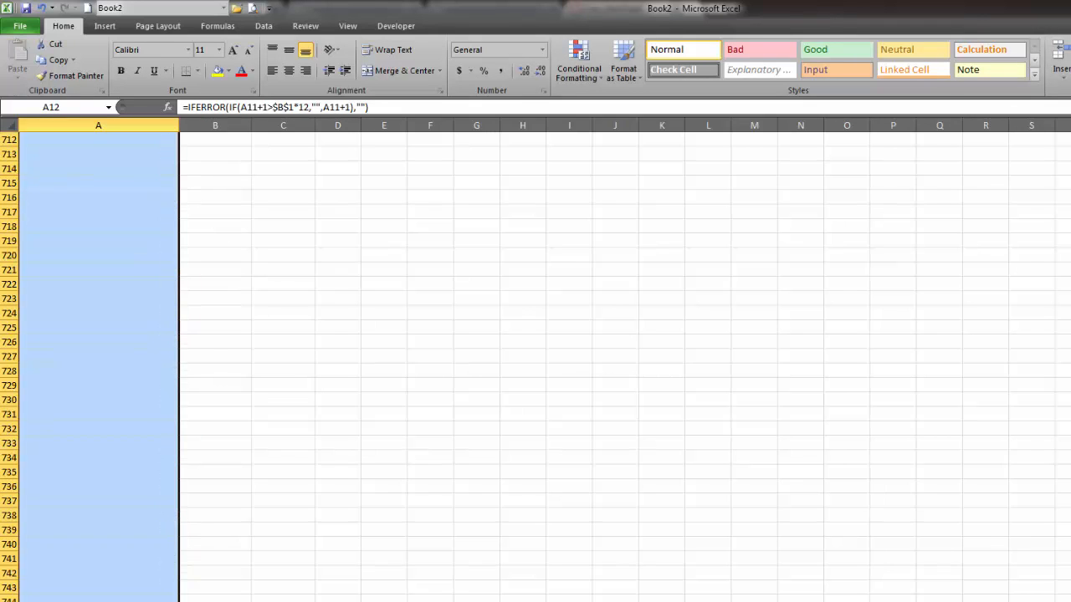
{"action": "scroll", "coordinate": [321, 498], "scroll_direction": "up", "scroll_amount": 20}
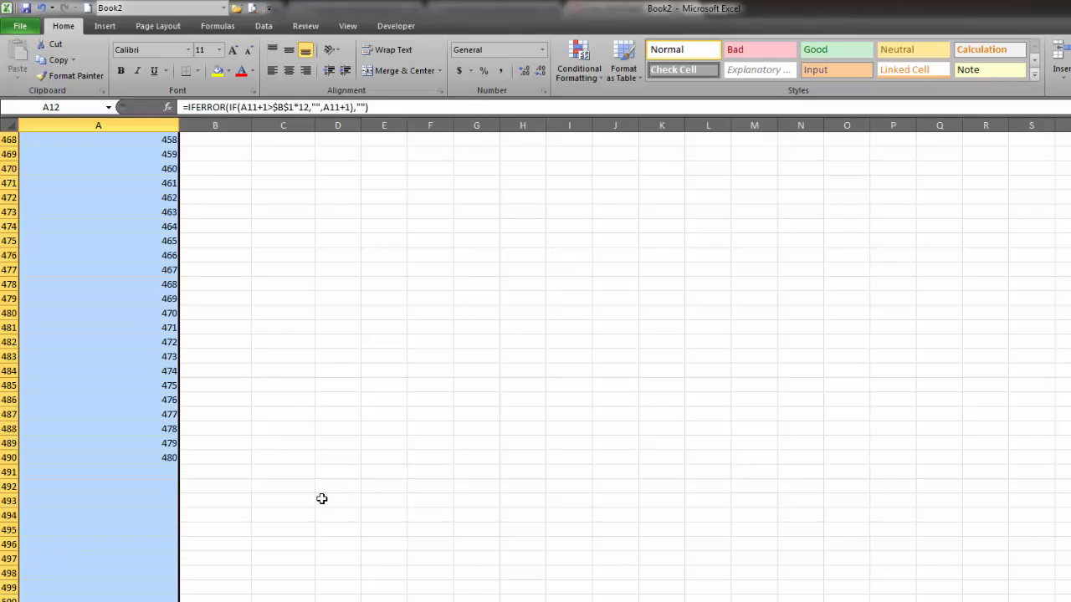
{"action": "left_click", "coordinate": [147, 543]}
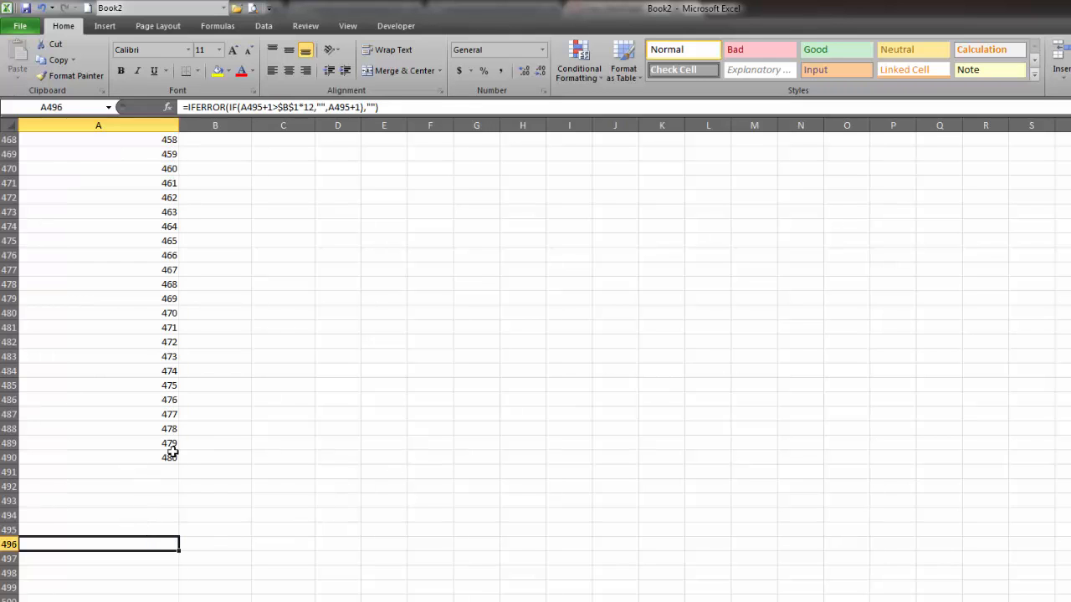
{"action": "scroll", "coordinate": [366, 359], "scroll_direction": "up", "scroll_amount": 20}
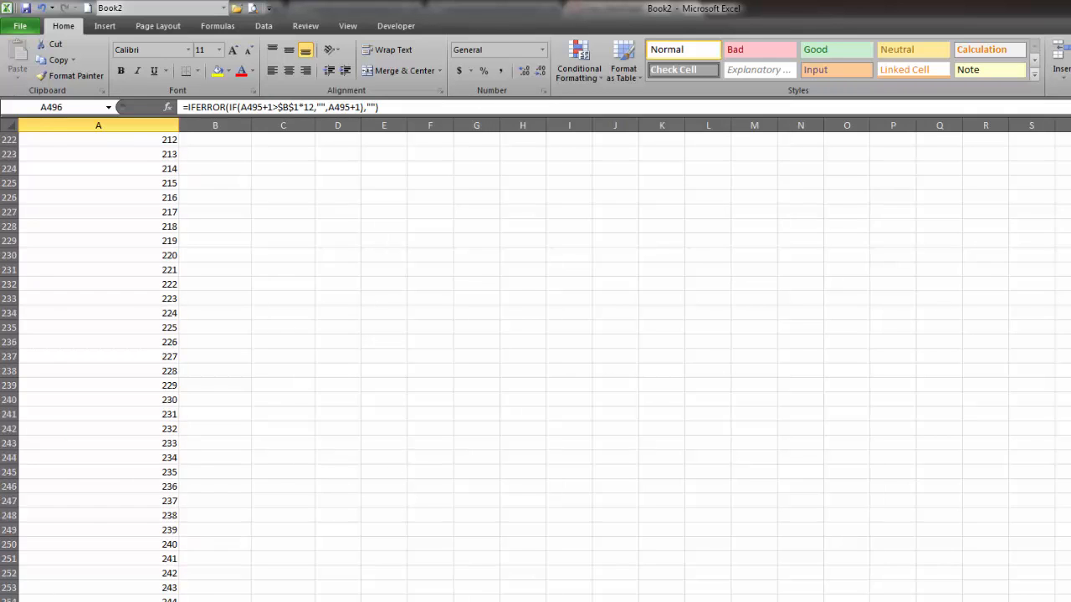
Add the column heading Income in B10, beside Work Period.
{"action": "left_click_drag", "start_coordinate": [365, 466], "coordinate": [338, 458]}
{"action": "left_click", "coordinate": [215, 266]}
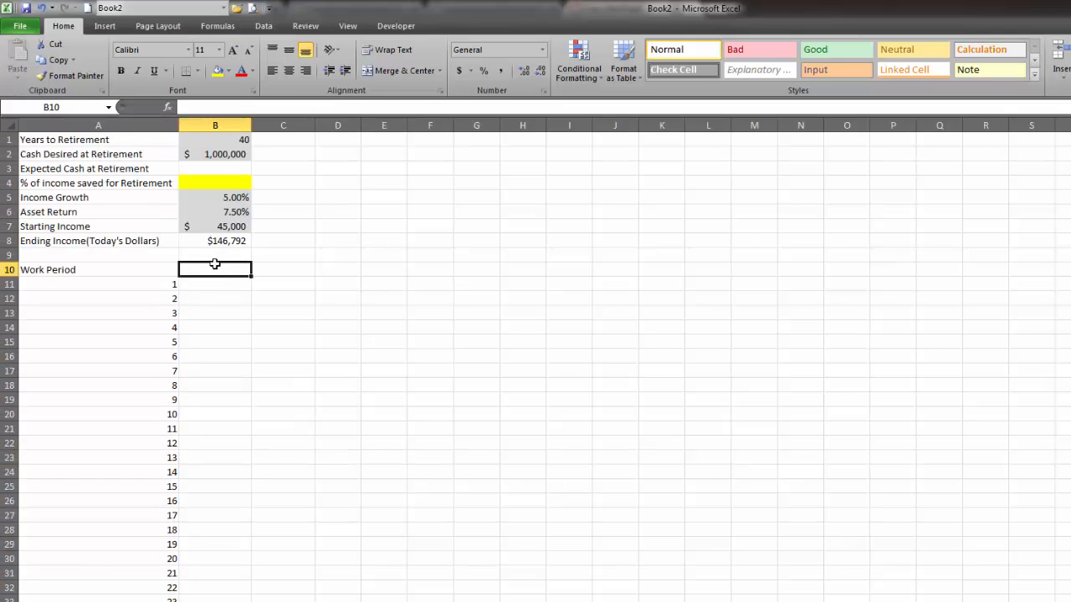
{"action": "type", "text": "Income"}
{"action": "key", "text": "Return"}
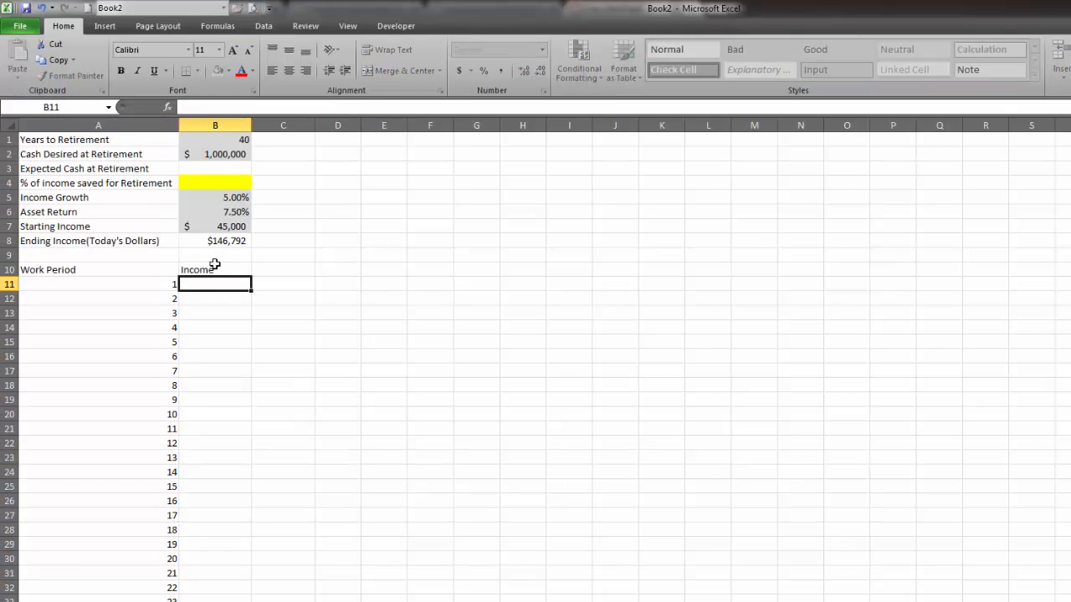
Calculate the first period's monthly income in B11 with =B7/12.
{"action": "type", "text": "="}
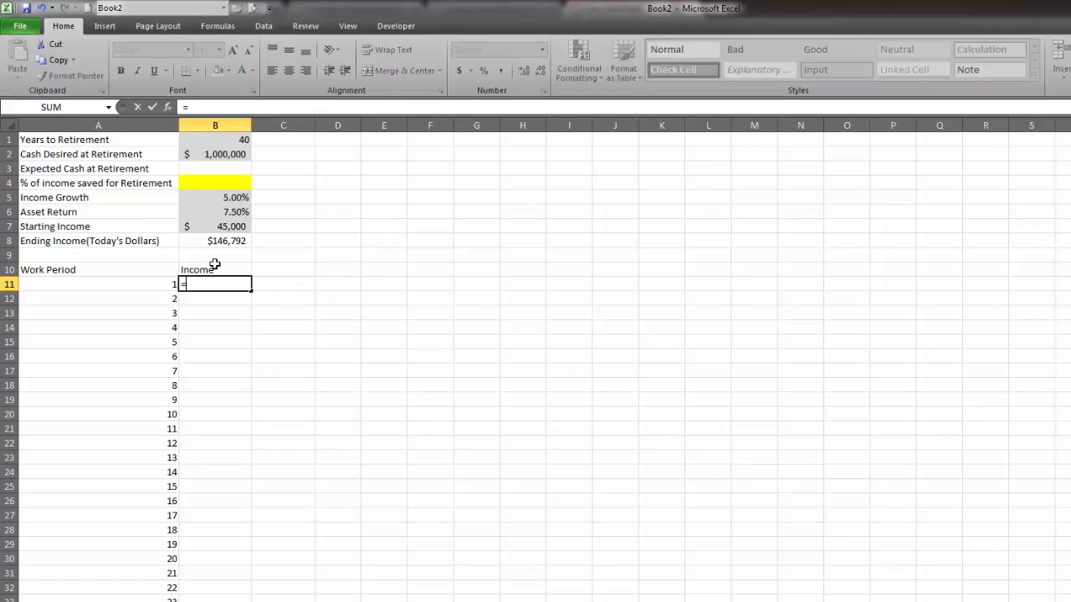
{"action": "left_click", "coordinate": [219, 222]}
{"action": "type", "text": "/12"}
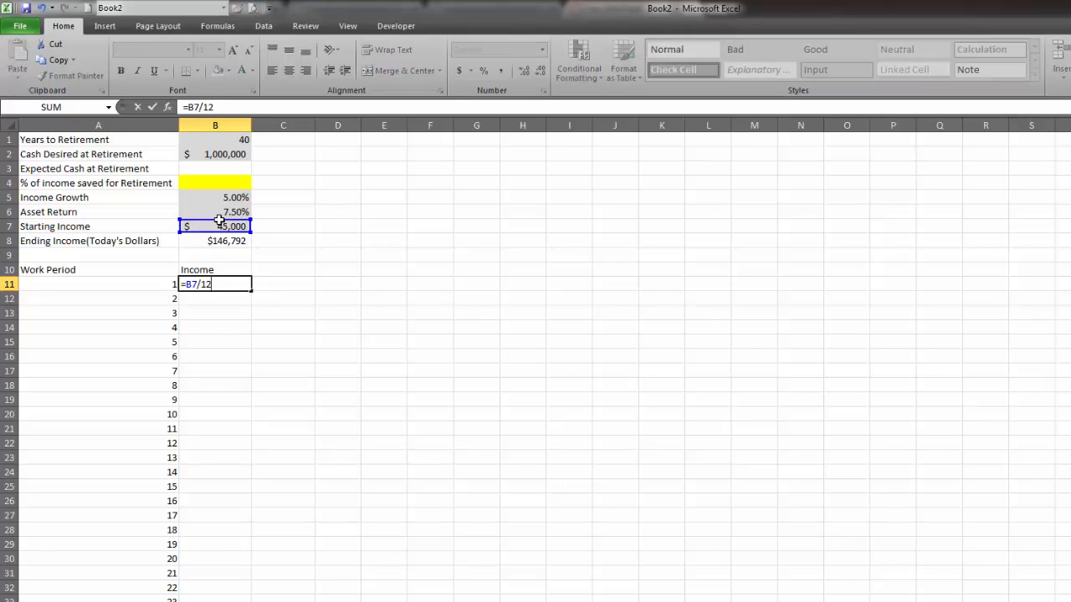
{"action": "key", "text": "Return"}
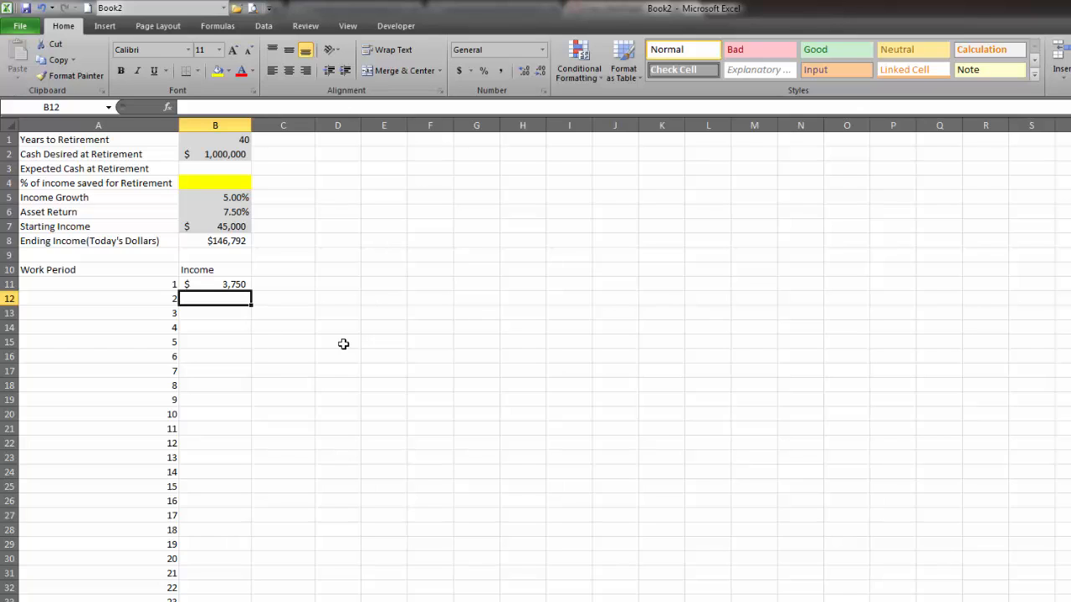
Enter the monthly income growth formula =B11*(1+$B$5/12) in B12 and review it against B11.
{"action": "type", "text": "="}
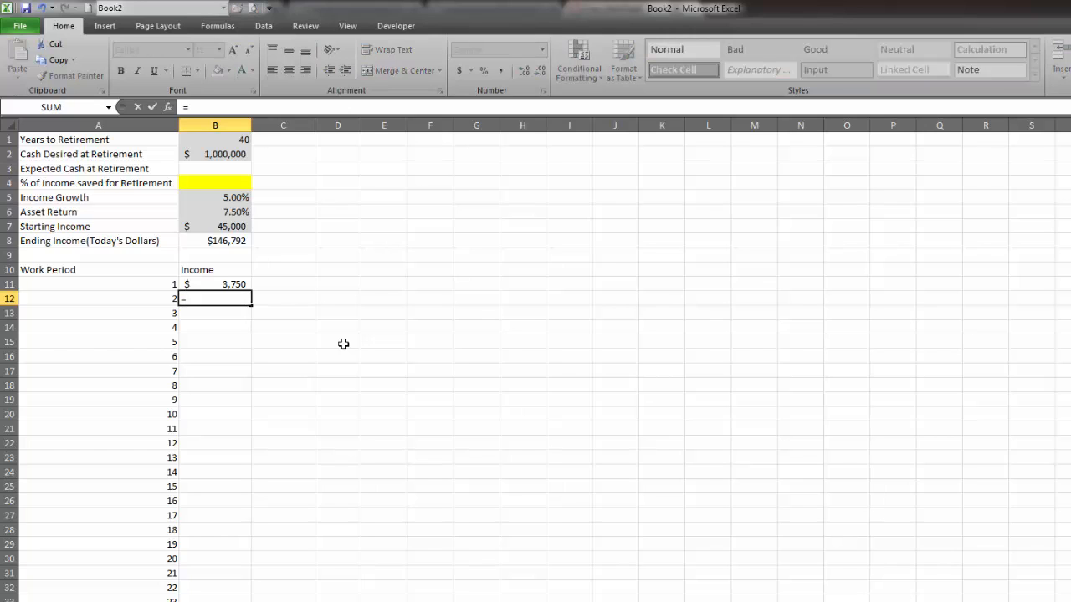
{"action": "key", "text": "Up"}
{"action": "type", "text": "*"}
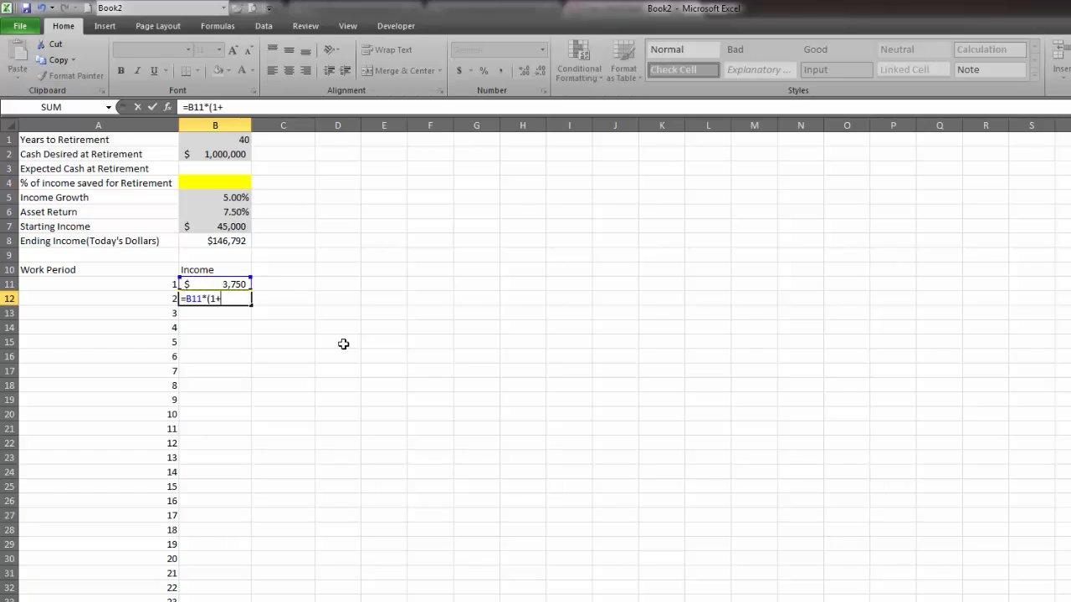
{"action": "type", "text": "(1+"}
{"action": "left_click", "coordinate": [219, 195]}
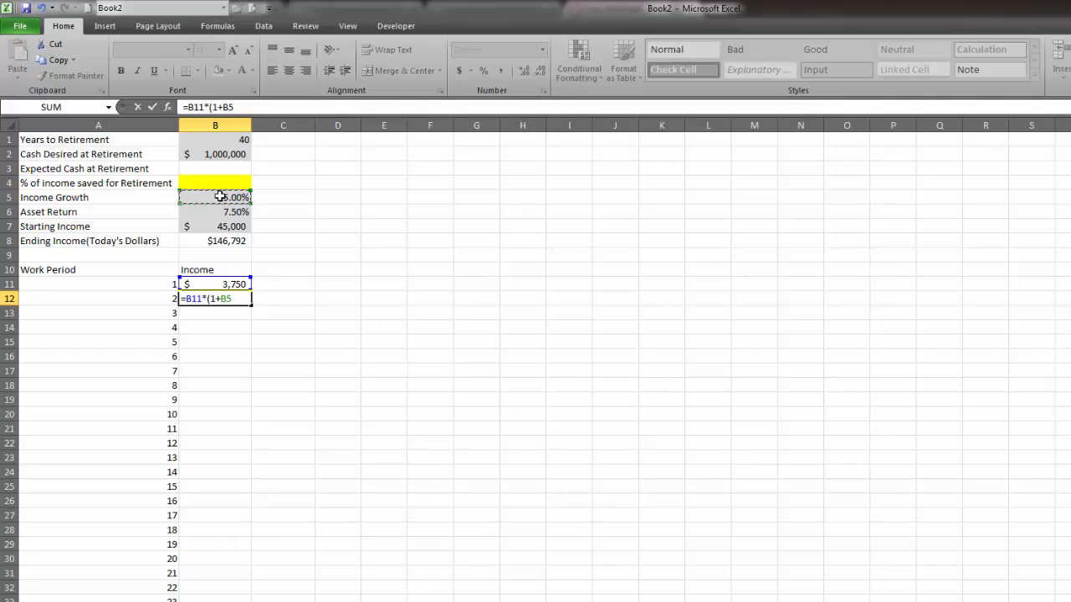
{"action": "key", "text": "F4"}
{"action": "type", "text": "/12)"}
{"action": "key", "text": "Return"}
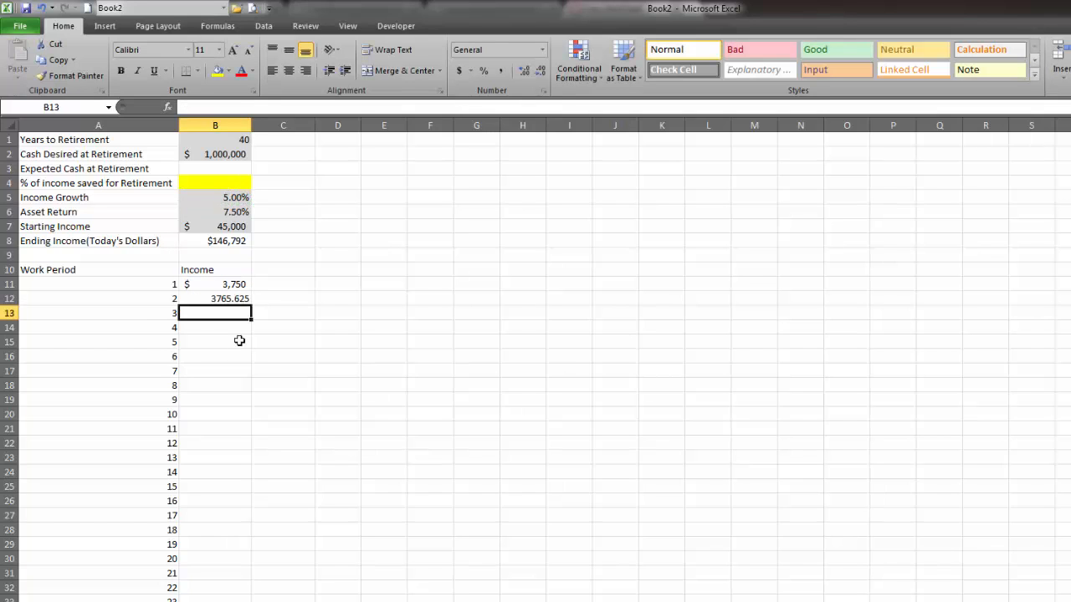
{"action": "left_click", "coordinate": [235, 298]}
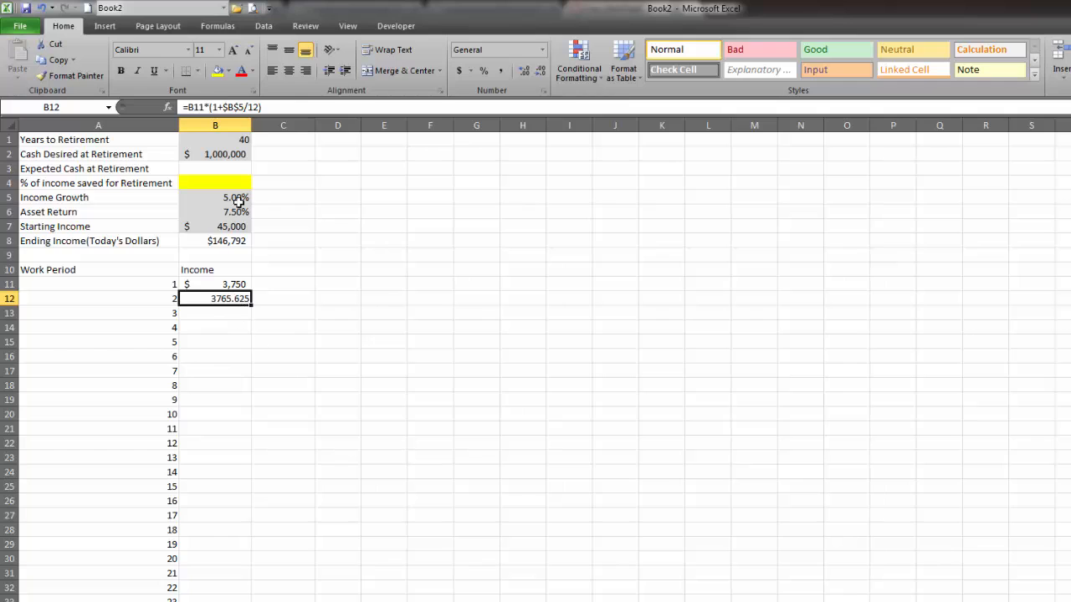
{"action": "left_click", "coordinate": [231, 284]}
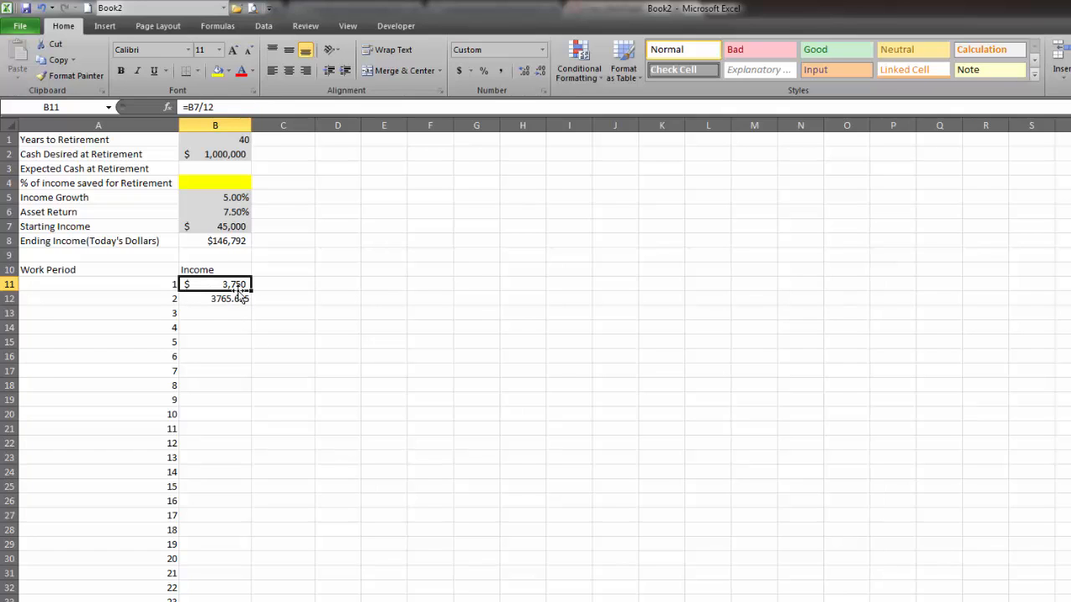
Wrap the B12 income formula in an IF test for blank periods, making it =IF(A12="","",B11*(1+$B$5/12)).
{"action": "double_click", "coordinate": [237, 296]}
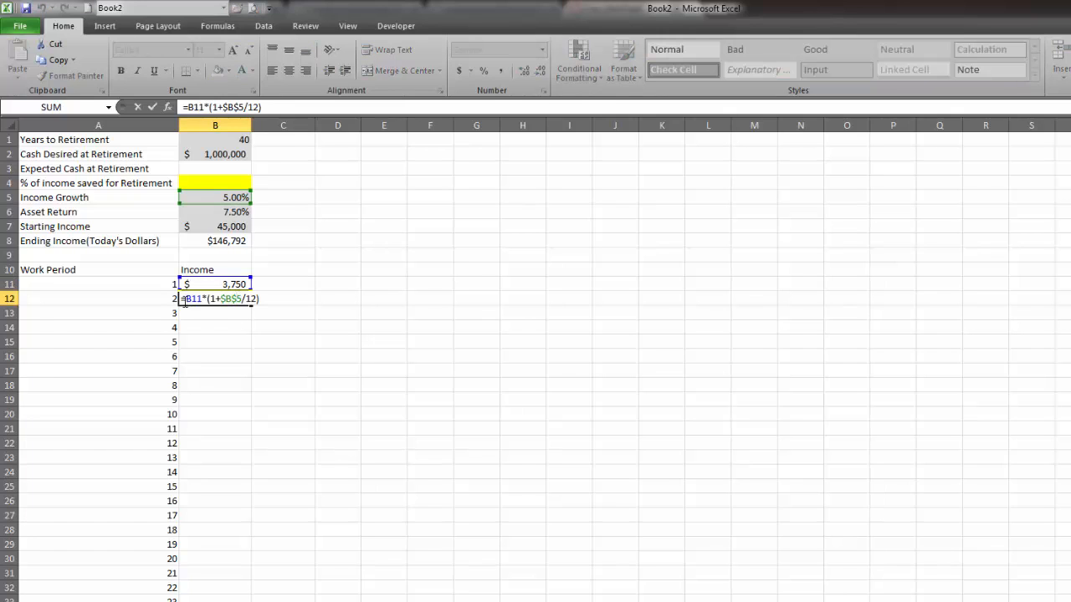
{"action": "type", "text": "if"}
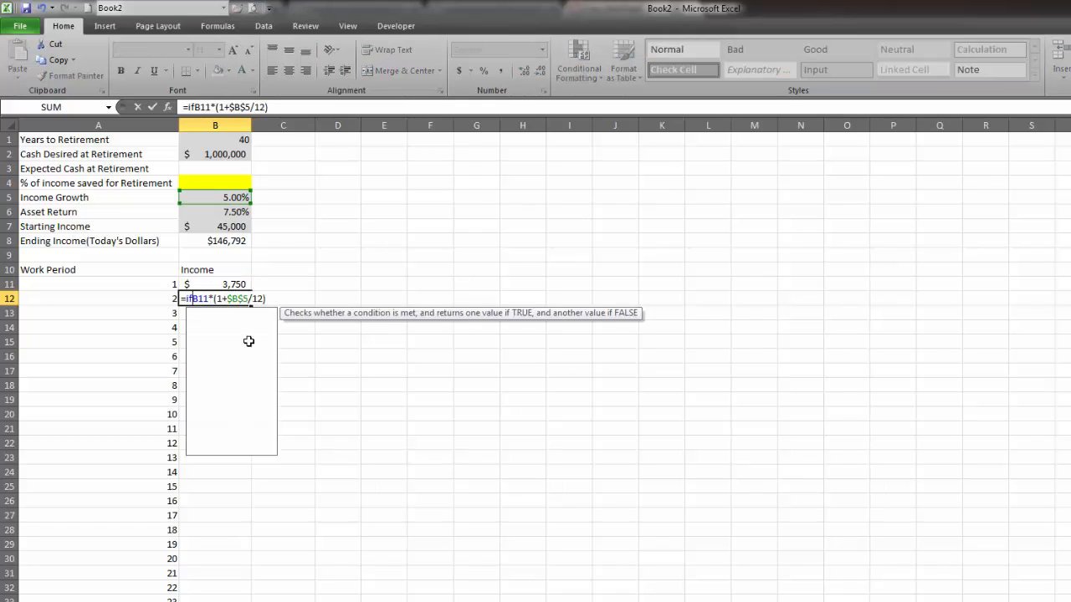
{"action": "type", "text": "e"}
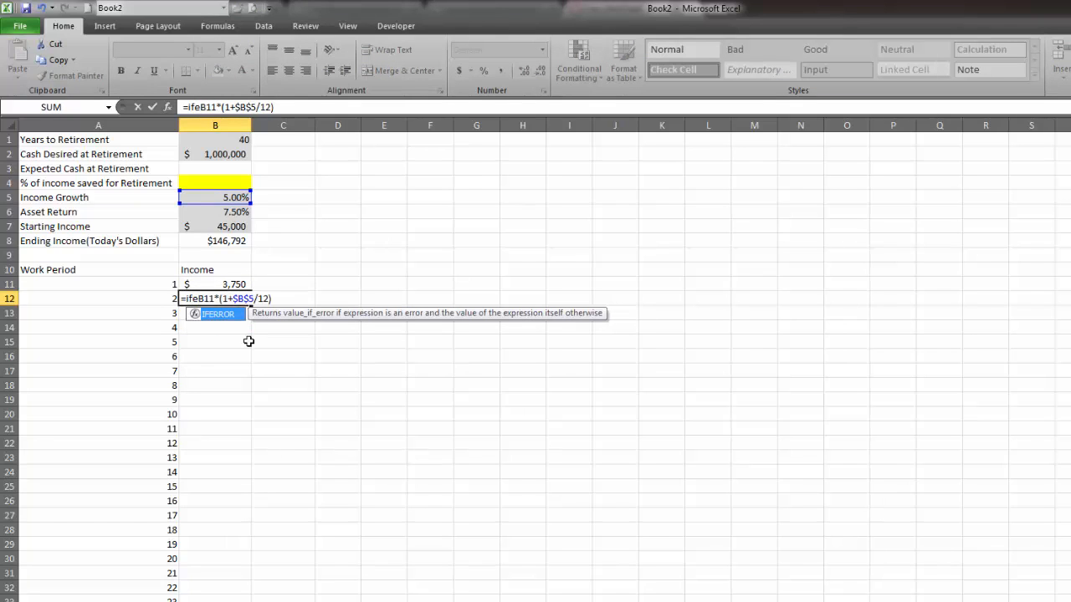
{"action": "type", "text": "rror"}
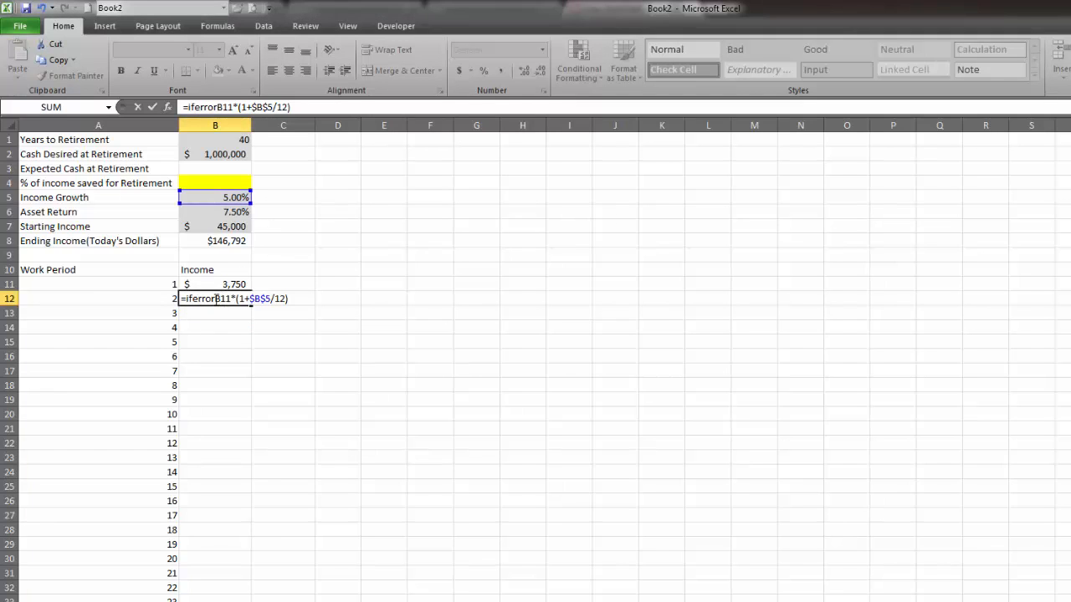
{"action": "left_click_drag", "start_coordinate": [213, 299], "coordinate": [191, 299]}
{"action": "key", "text": "BackSpace"}
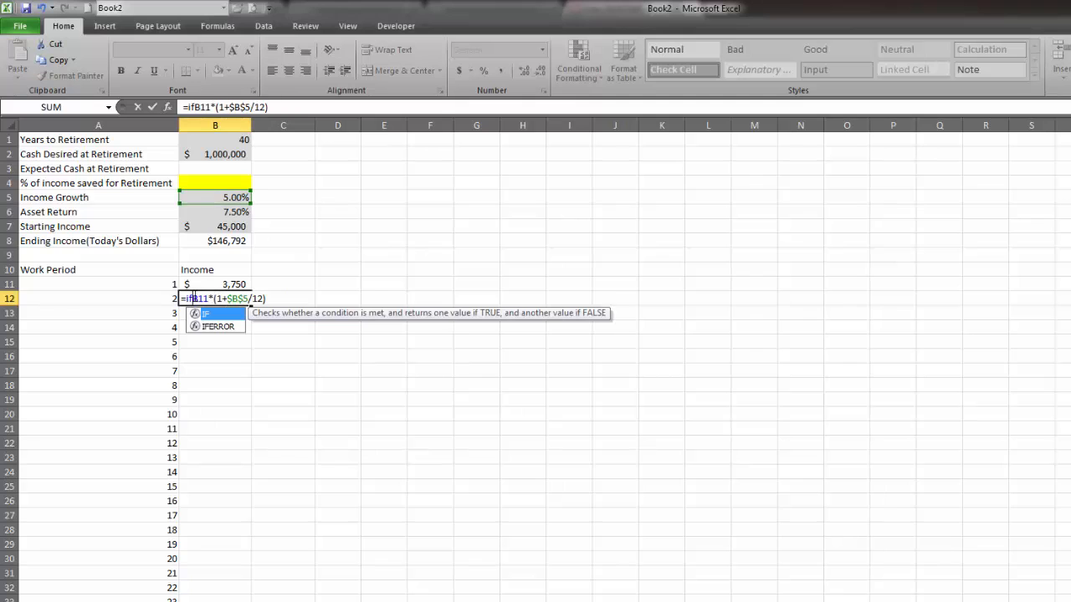
{"action": "type", "text": "("}
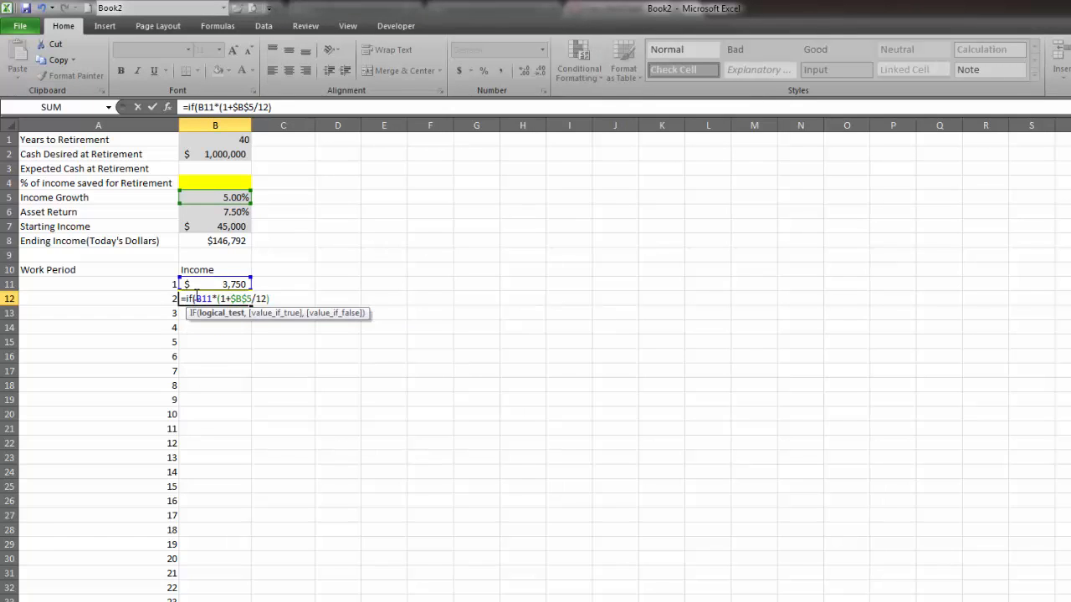
{"action": "left_click", "coordinate": [138, 299]}
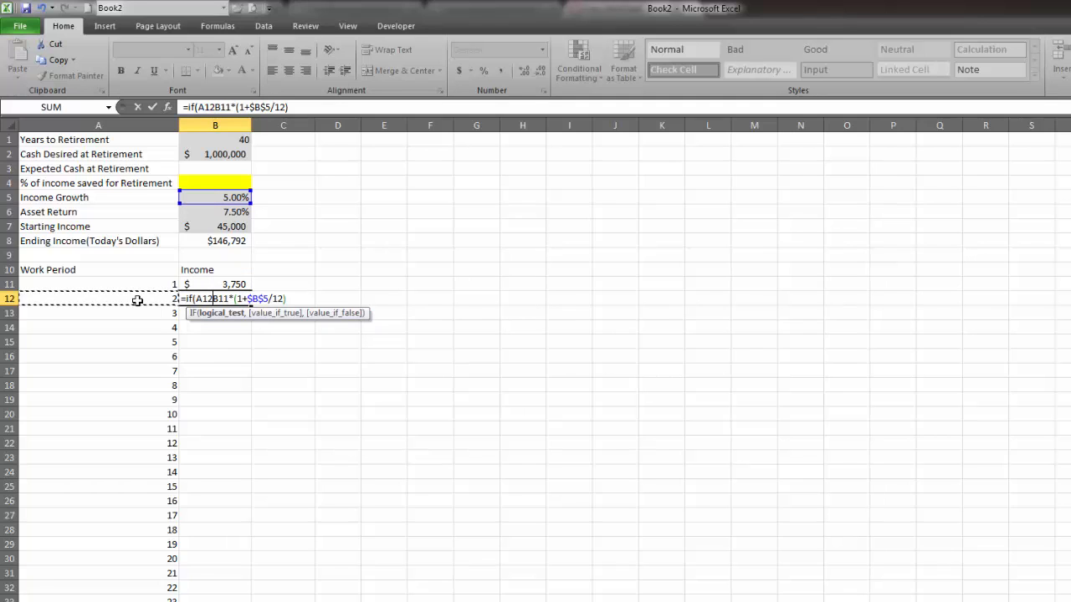
{"action": "type", "text": "=\"\""}
{"action": "type", "text": ",\"\""}
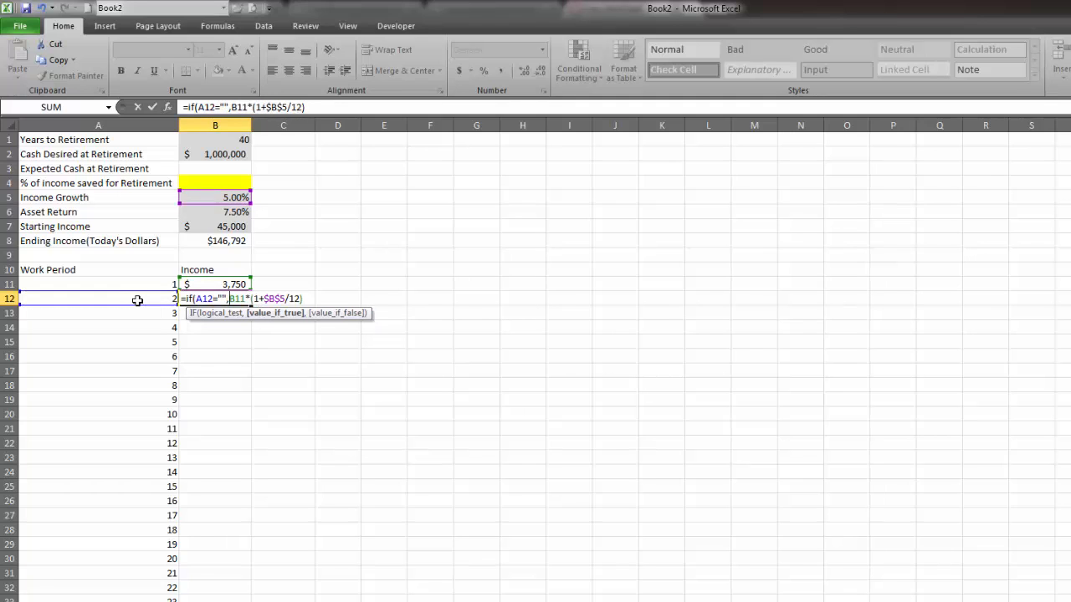
{"action": "type", "text": ","}
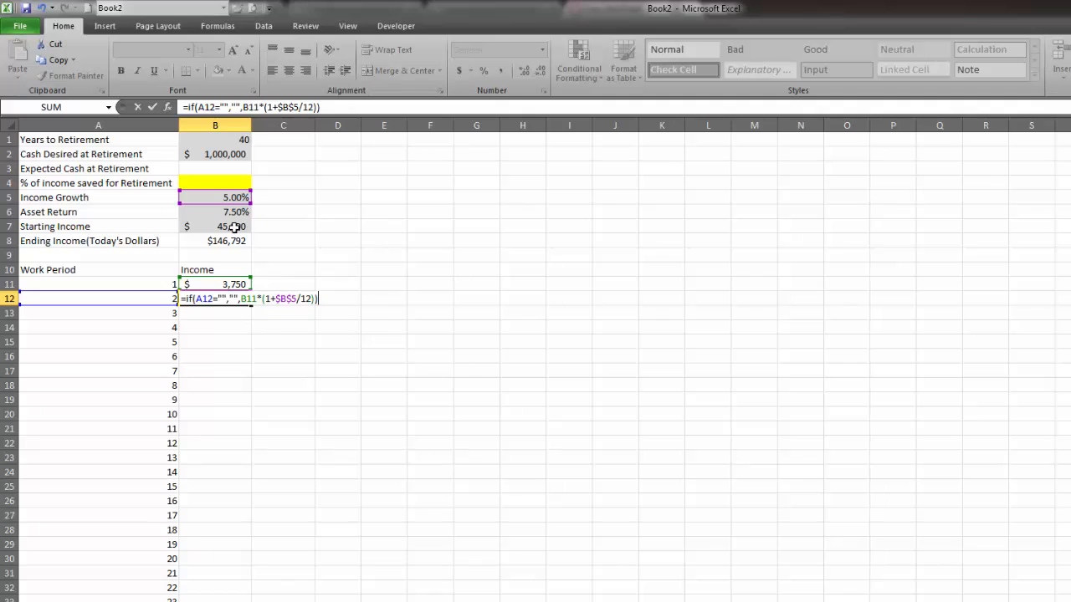
{"action": "key", "text": "Return"}
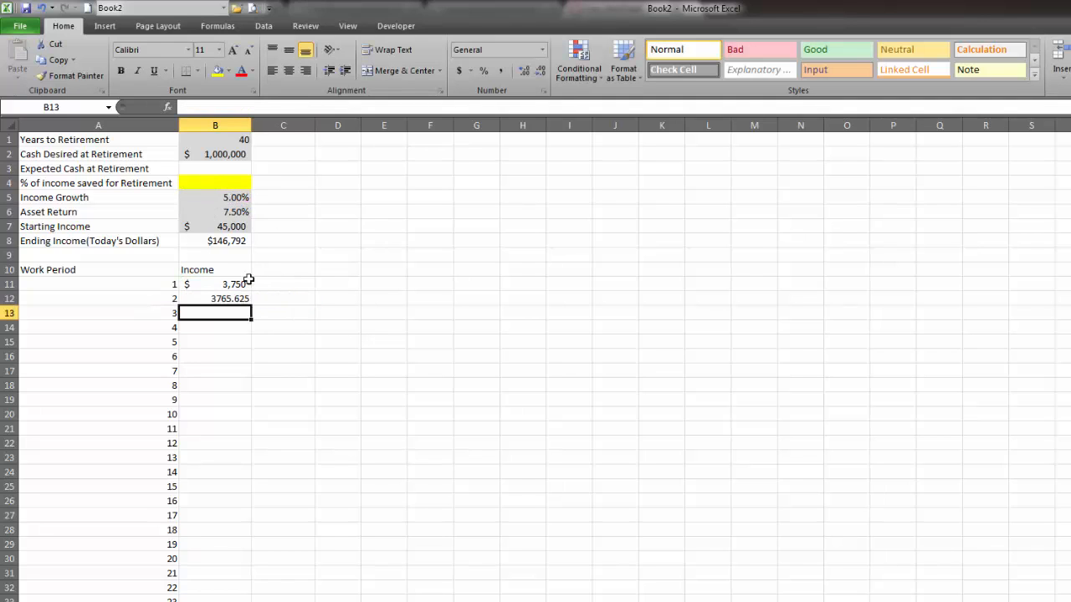
Fill the B12 income formula down column B and format the income values from B11 down as currency without decimals.
{"action": "left_click", "coordinate": [242, 298]}
{"action": "double_click", "coordinate": [250, 305]}
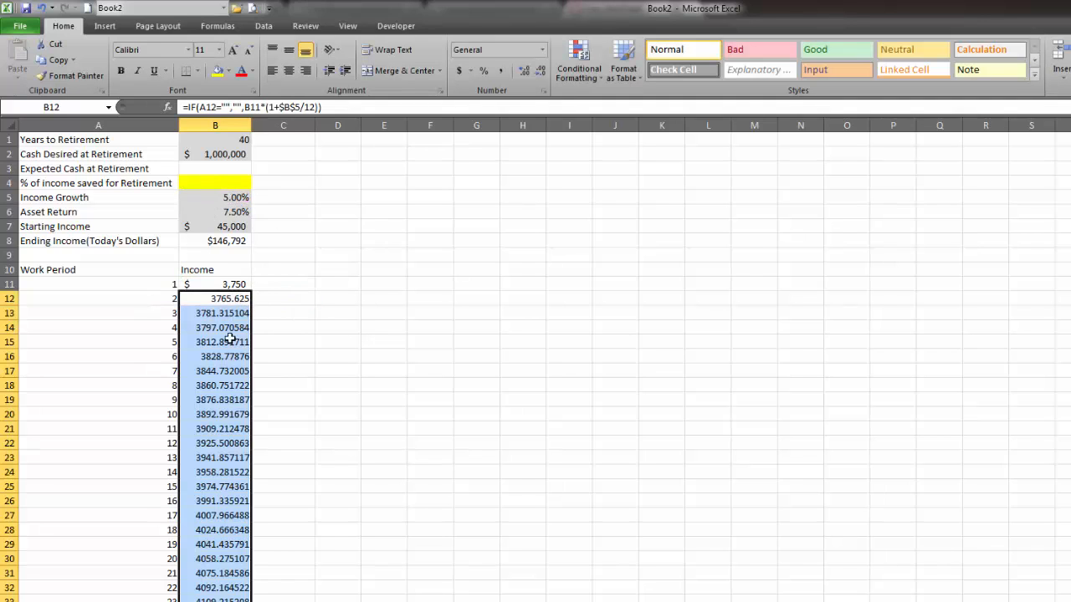
{"action": "left_click", "coordinate": [228, 285]}
{"action": "key", "text": "ctrl+shift+Down"}
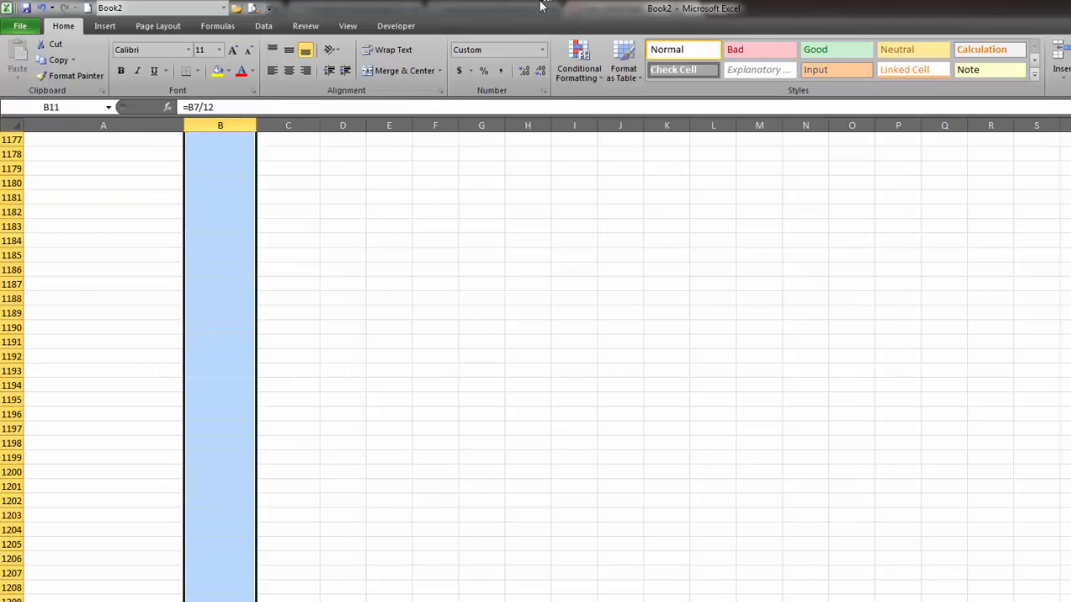
{"action": "left_click", "coordinate": [459, 72]}
{"action": "left_click", "coordinate": [540, 71]}
{"action": "left_click", "coordinate": [540, 71]}
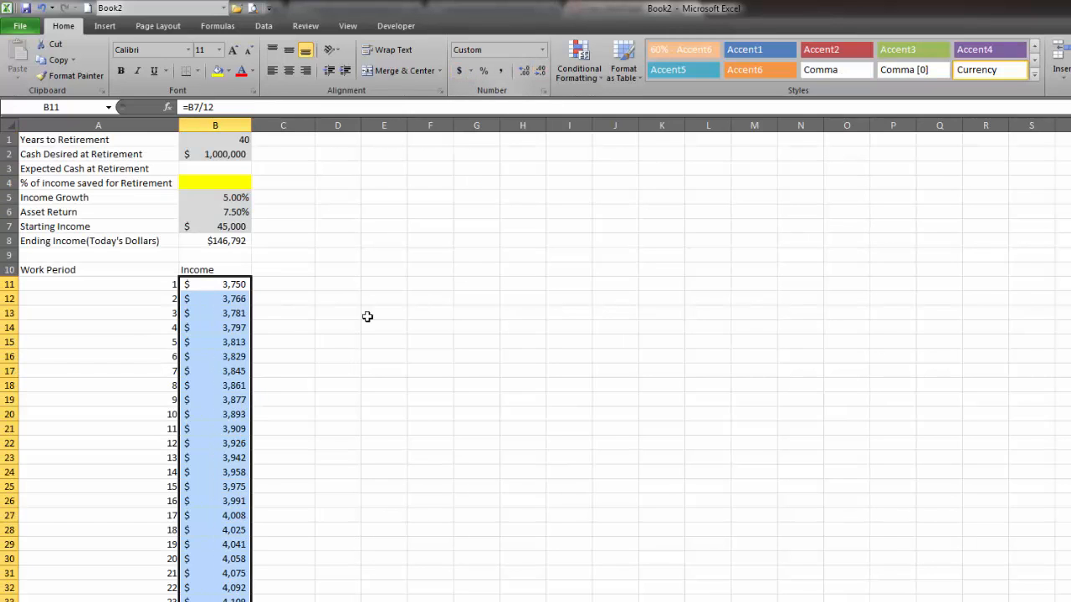
Set Years to Retirement in B1 to 1 and check the schedule rows beyond the last work period.
{"action": "left_click", "coordinate": [271, 468]}
{"action": "left_click", "coordinate": [218, 139]}
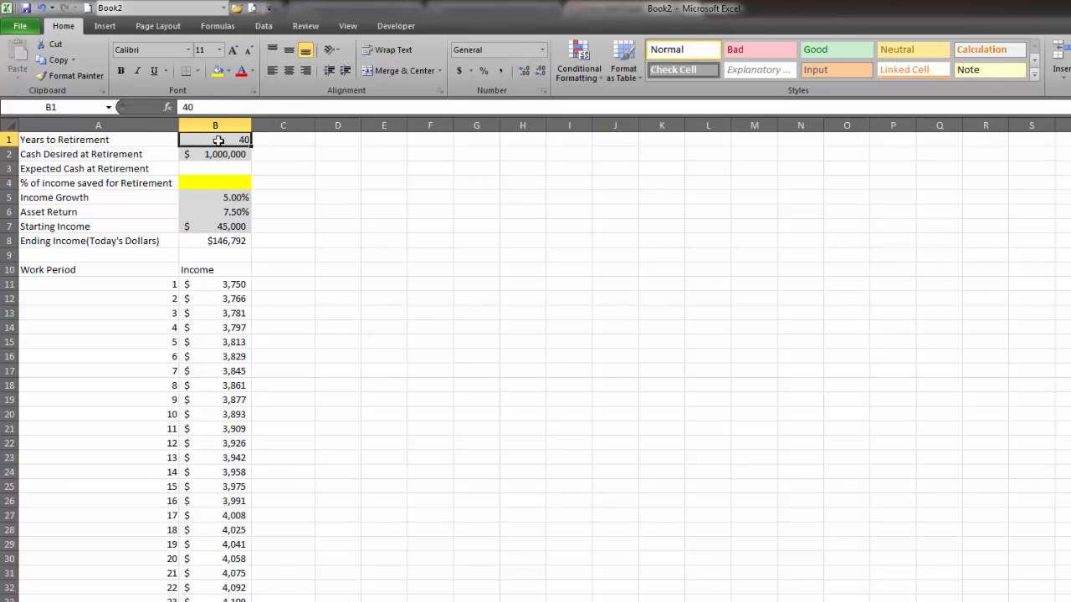
{"action": "type", "text": "1"}
{"action": "key", "text": "Return"}
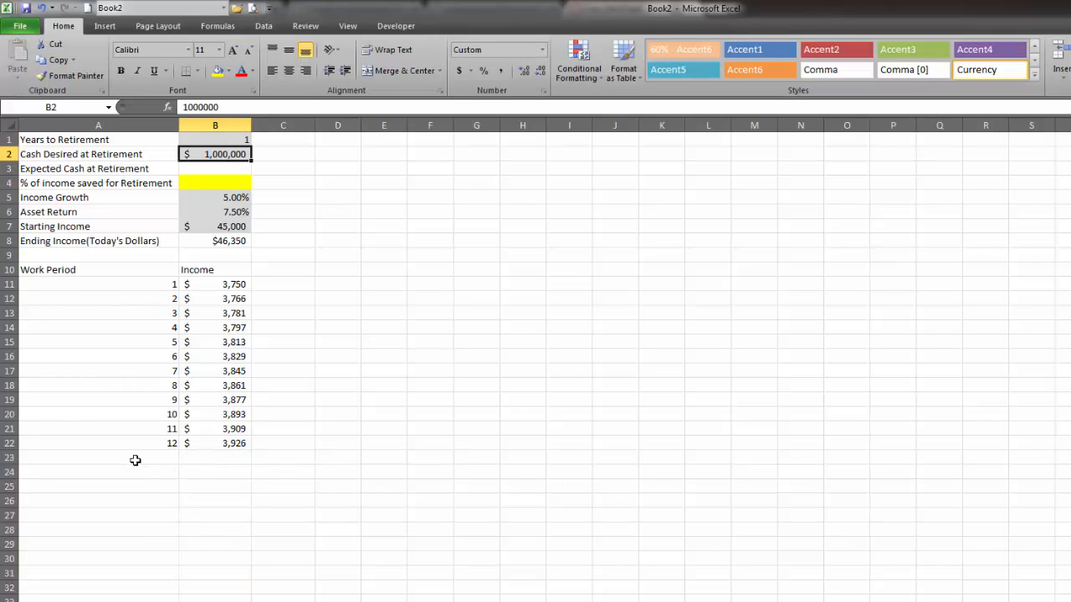
{"action": "left_click_drag", "start_coordinate": [137, 459], "coordinate": [234, 572]}
{"action": "left_click_drag", "start_coordinate": [136, 456], "coordinate": [215, 485]}
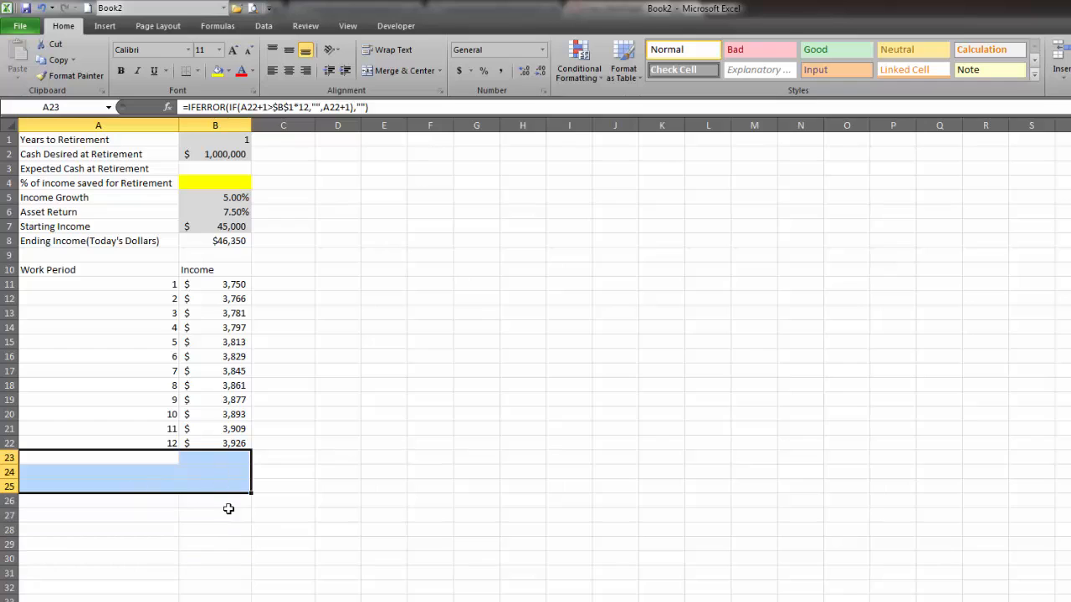
{"action": "left_click", "coordinate": [376, 398]}
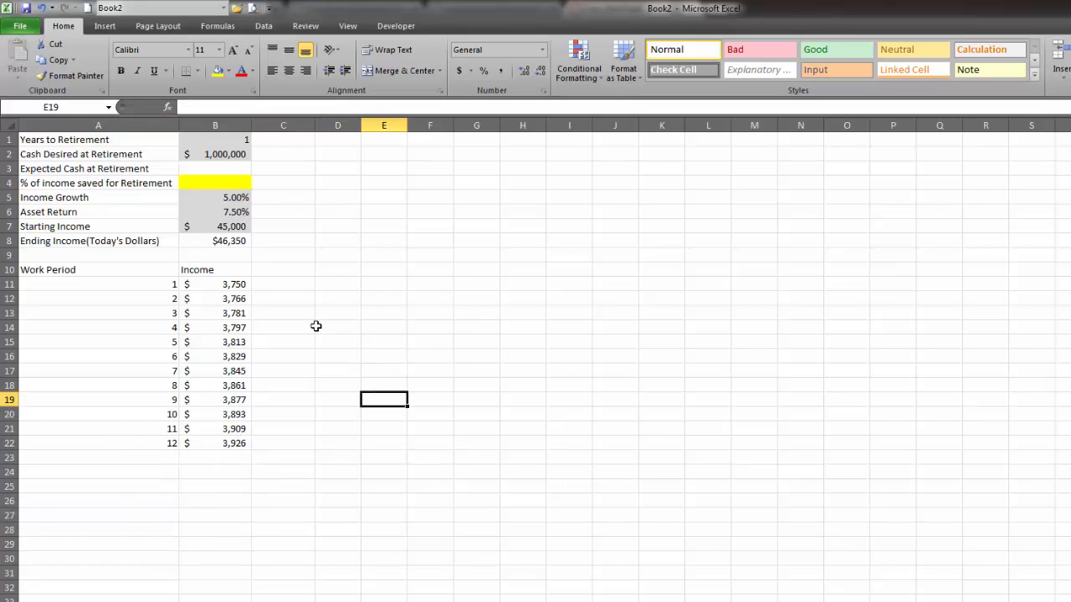
Enter the column heading Retirement Contribution in C10.
{"action": "left_click", "coordinate": [300, 271]}
{"action": "type", "text": "Retire"}
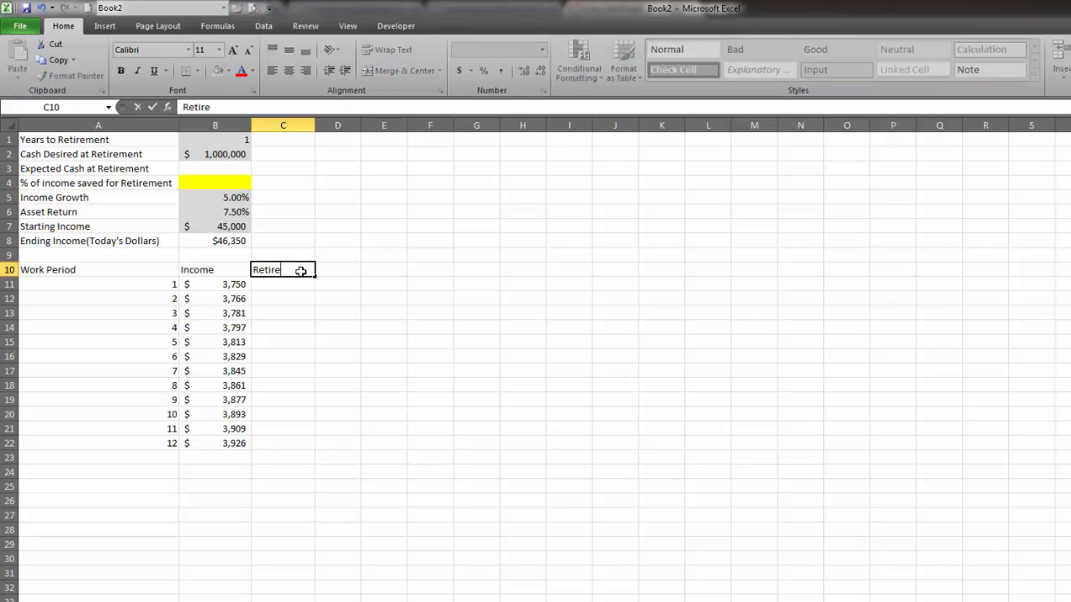
{"action": "type", "text": "ment Cont"}
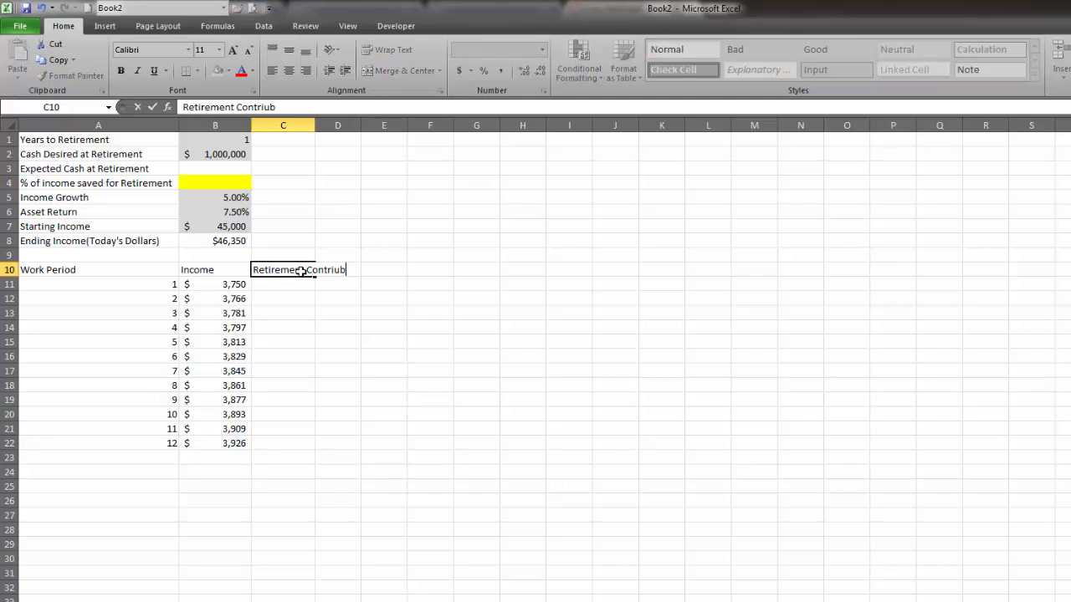
{"action": "type", "text": "riub"}
{"action": "key", "text": "BackSpace"}
{"action": "type", "text": "bution"}
{"action": "key", "text": "Return"}
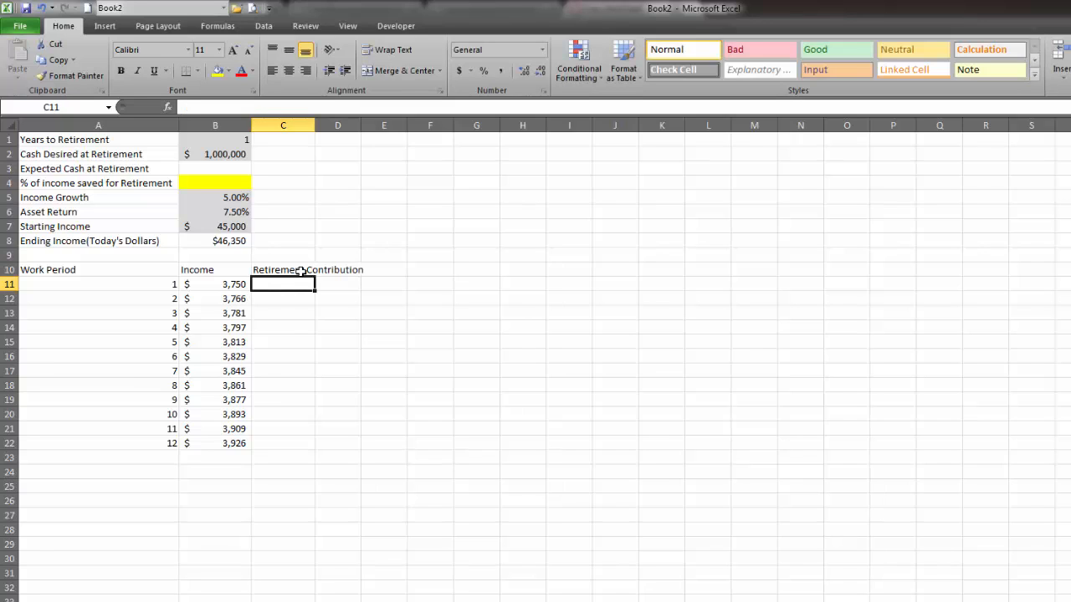
Calculate the first period's retirement contribution in C11 with =B11*$B$4.
{"action": "type", "text": "="}
{"action": "key", "text": "Left"}
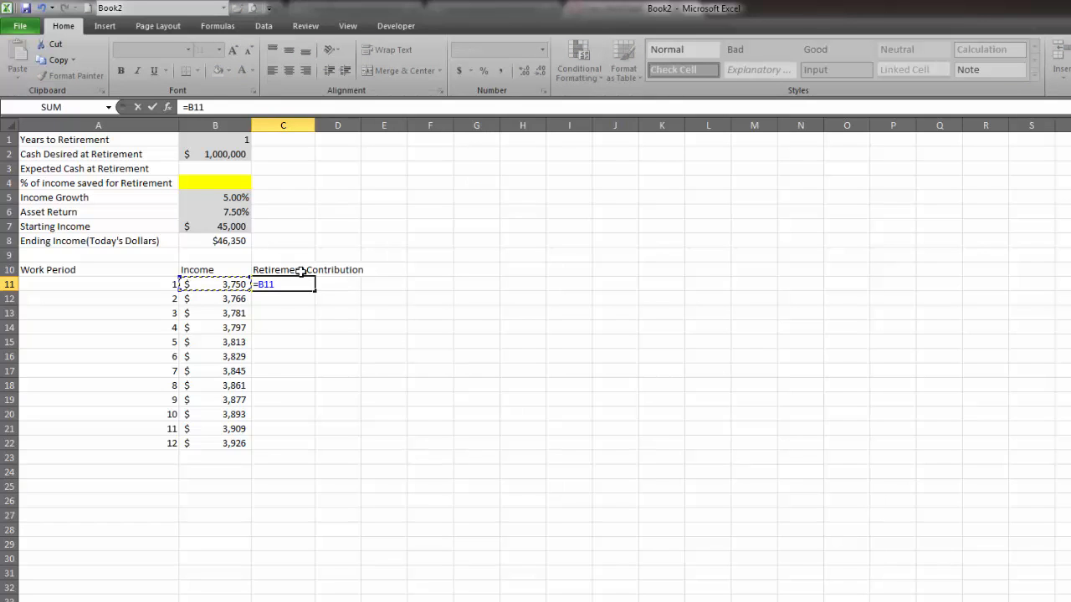
{"action": "type", "text": "*"}
{"action": "left_click", "coordinate": [223, 186]}
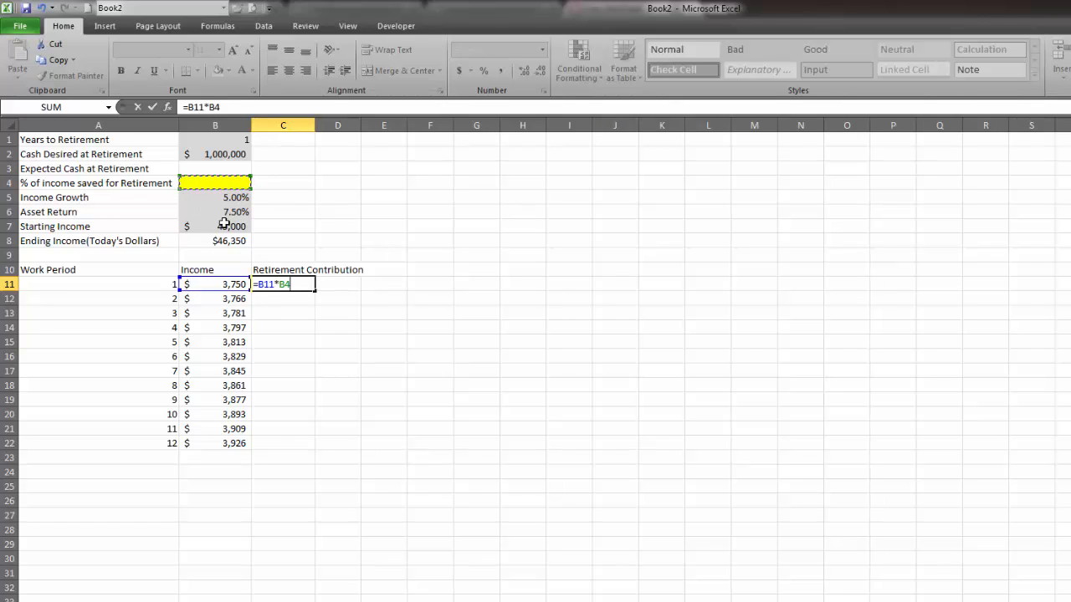
{"action": "key", "text": "F4"}
{"action": "key", "text": "Return"}
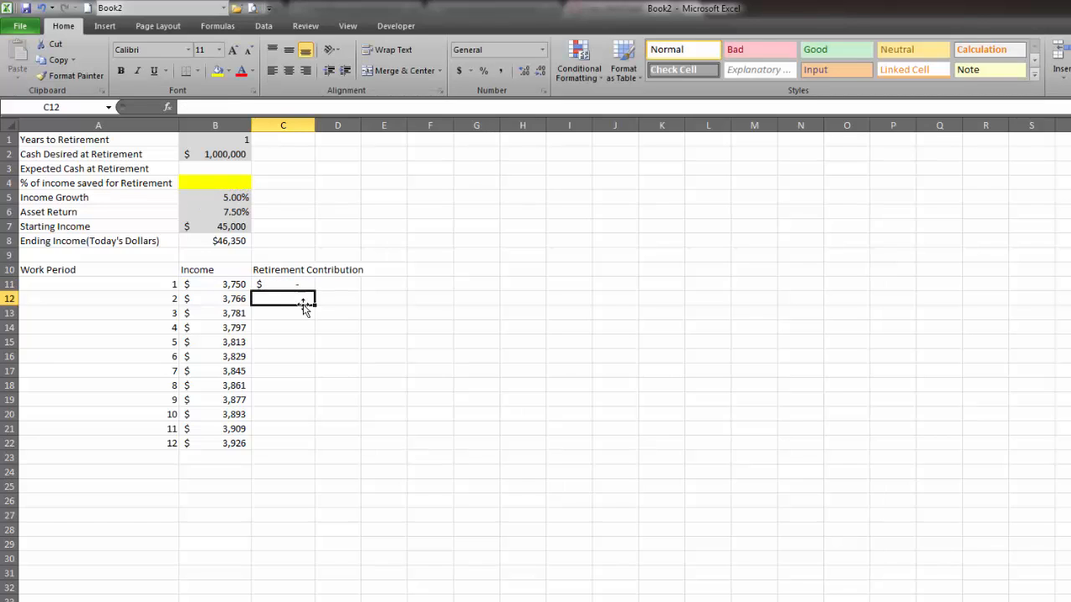
{"action": "left_click", "coordinate": [287, 286]}
{"action": "double_click", "coordinate": [266, 284]}
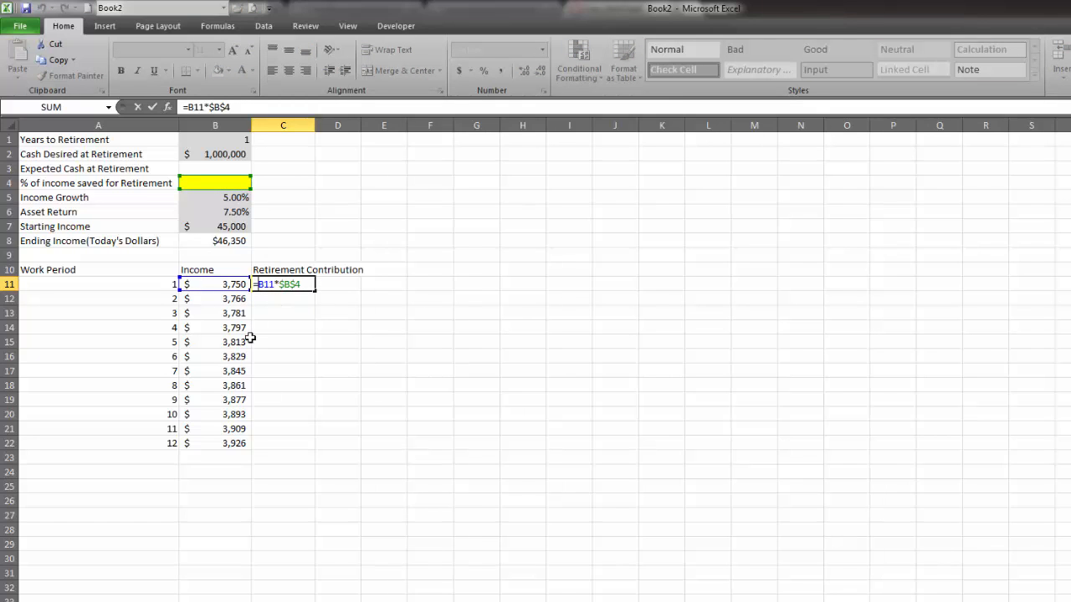
{"action": "type", "text": "if"}
{"action": "key", "text": "BackSpace"}
{"action": "key", "text": "BackSpace"}
{"action": "key", "text": "Return"}
Fill the C11 contribution formula down to C30 and examine the rows past the last work period.
{"action": "left_click", "coordinate": [292, 285]}
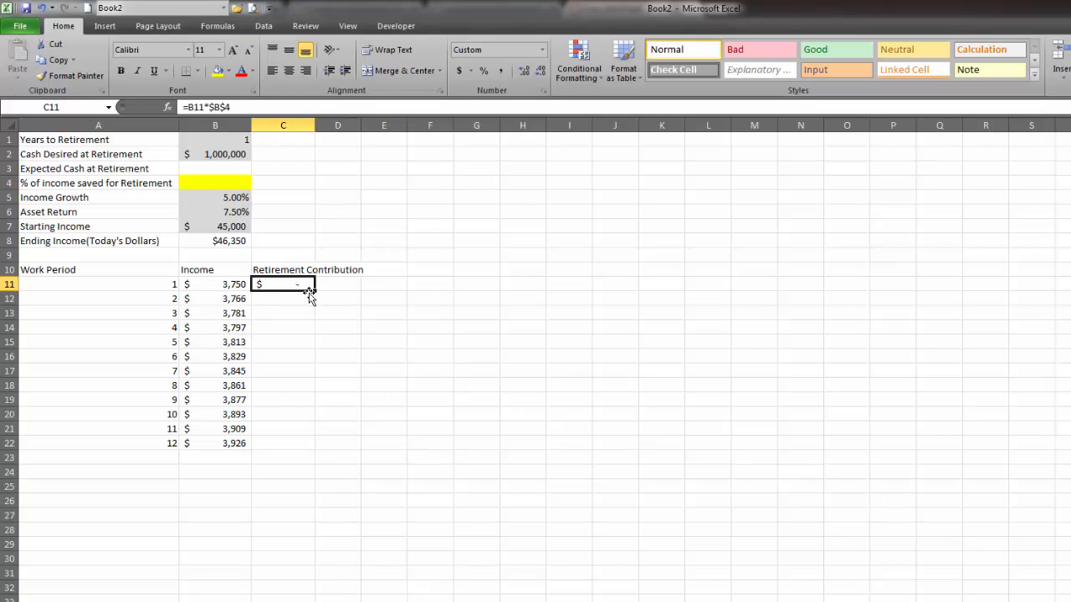
{"action": "left_click_drag", "start_coordinate": [315, 292], "coordinate": [312, 561]}
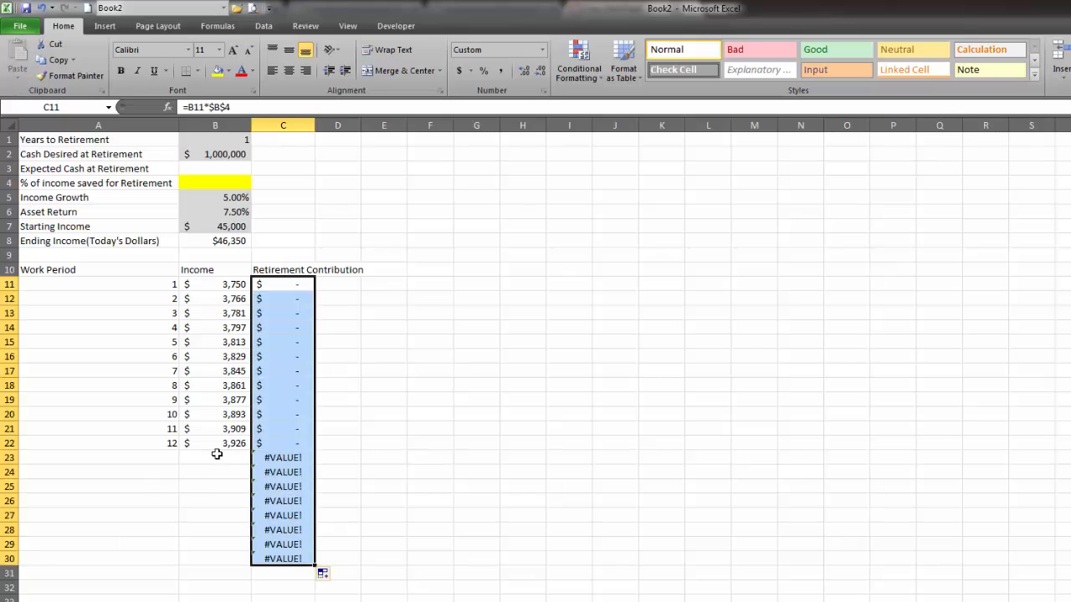
{"action": "left_click_drag", "start_coordinate": [282, 453], "coordinate": [284, 559]}
{"action": "left_click", "coordinate": [373, 443]}
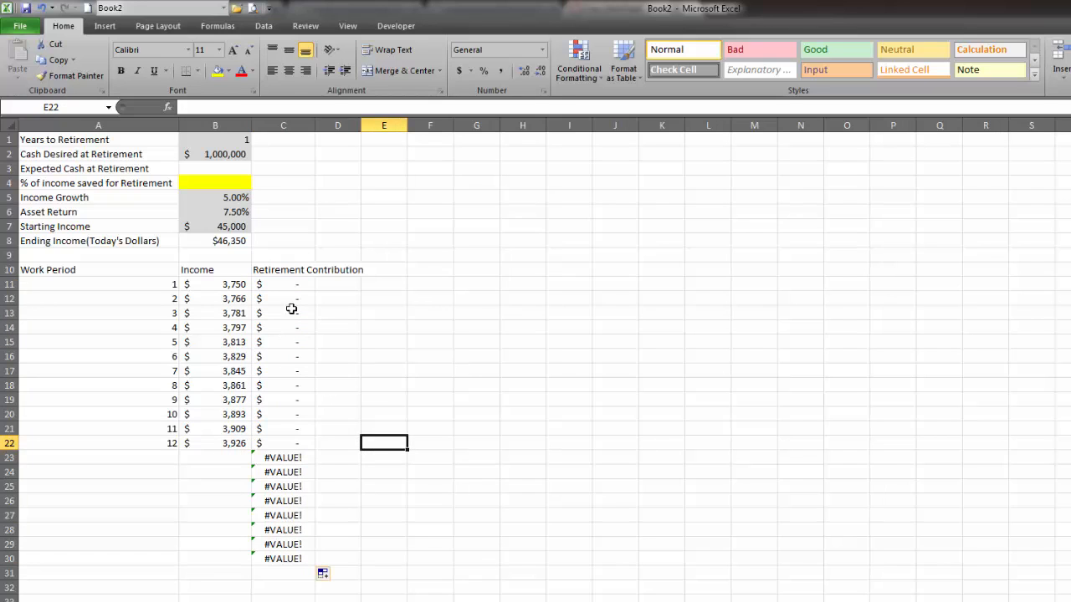
Wrap the C11 contribution formula in an error test that returns blank, making it =IFERROR(B11*$B$4,"").
{"action": "left_click", "coordinate": [288, 283]}
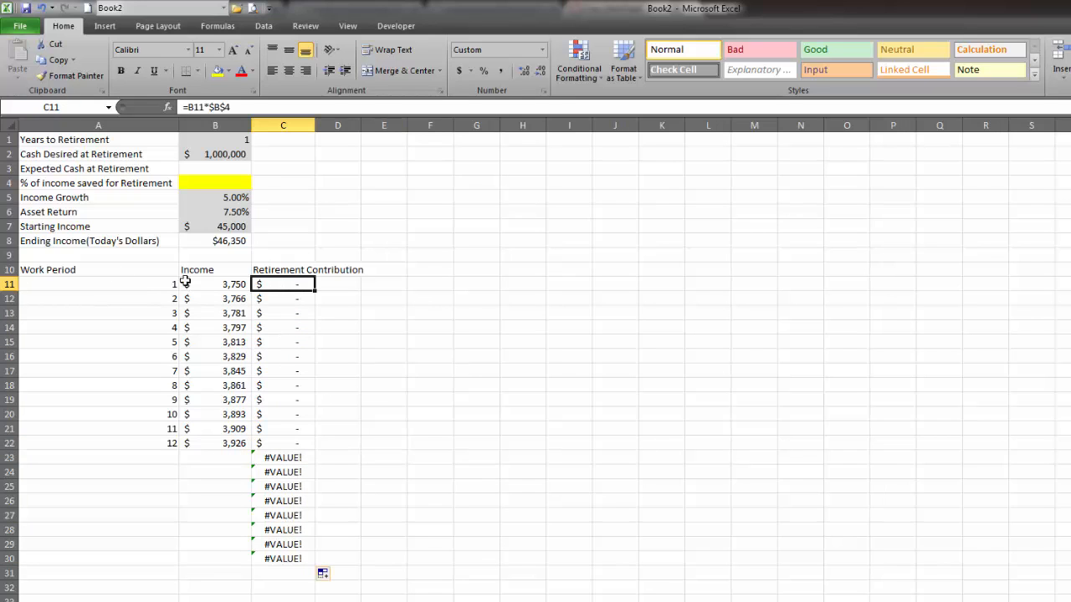
{"action": "left_click_drag", "start_coordinate": [293, 557], "coordinate": [289, 285]}
{"action": "left_click", "coordinate": [289, 285]}
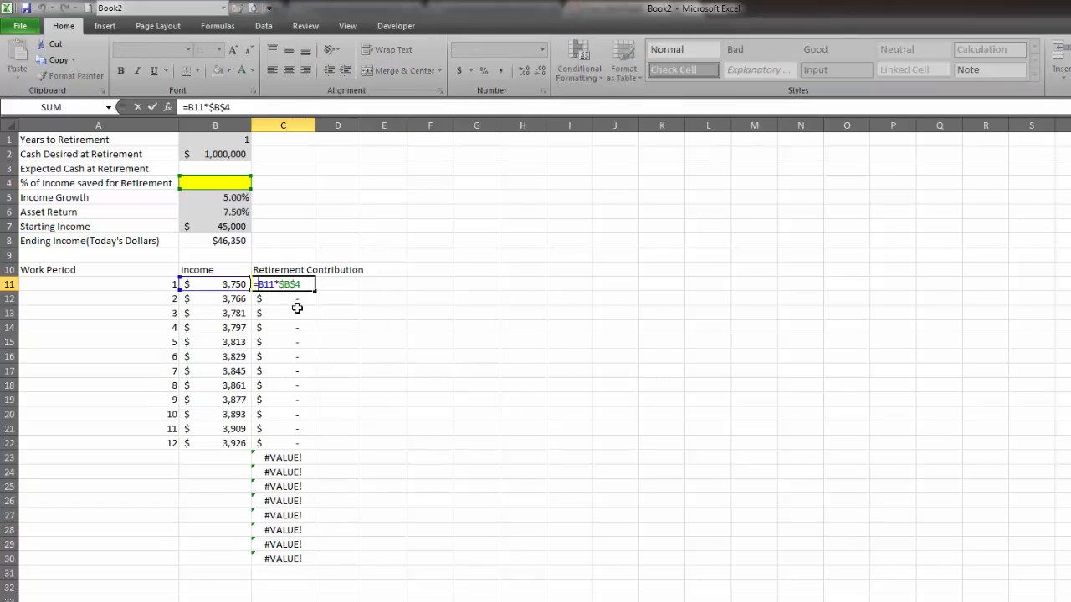
{"action": "type", "text": "iferror("}
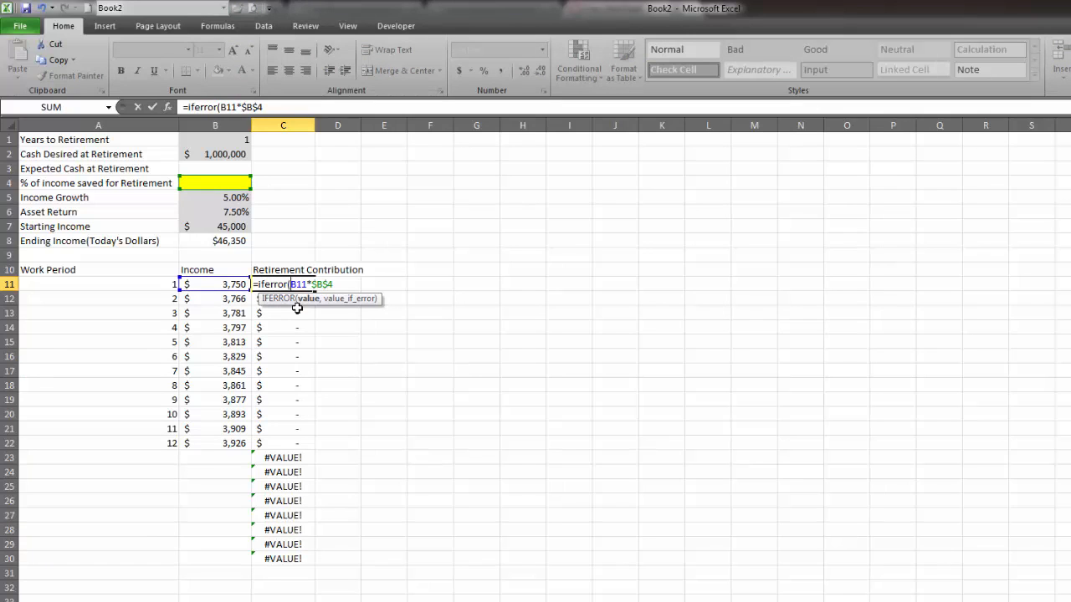
{"action": "type", "text": ","}
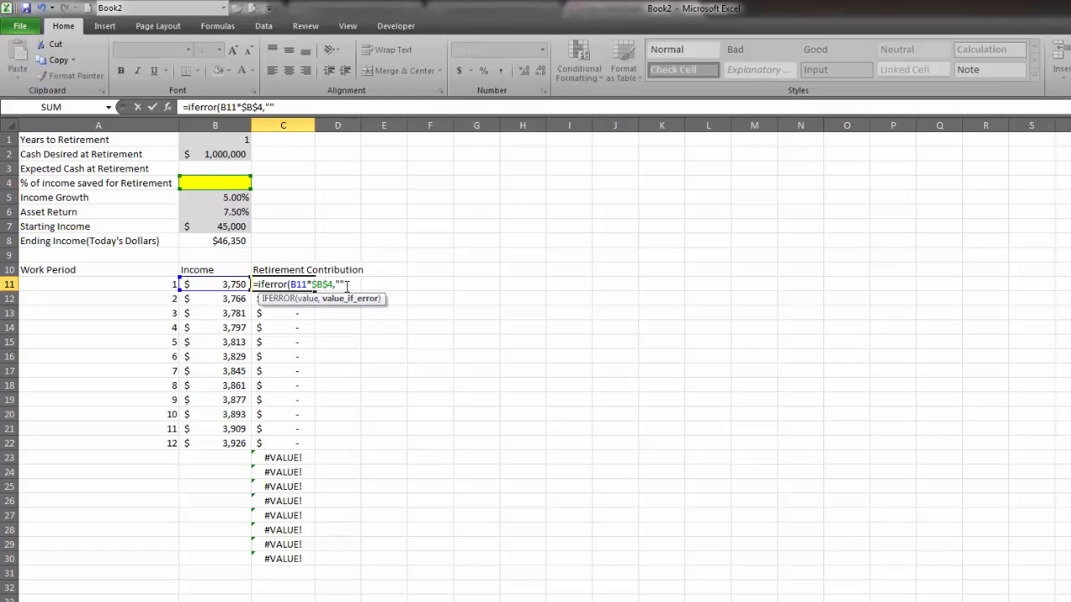
{"action": "type", "text": "\"\")"}
{"action": "key", "text": "Return"}
Fill the IFERROR contribution formula from C11 down column C for the whole schedule.
{"action": "left_click", "coordinate": [299, 285]}
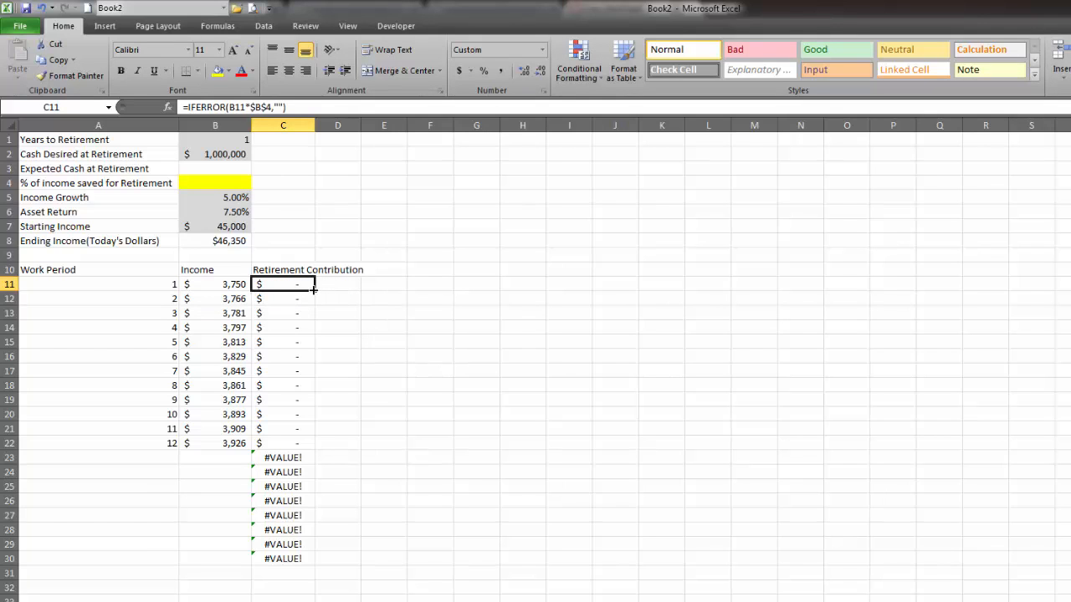
{"action": "left_click_drag", "start_coordinate": [313, 290], "coordinate": [306, 553]}
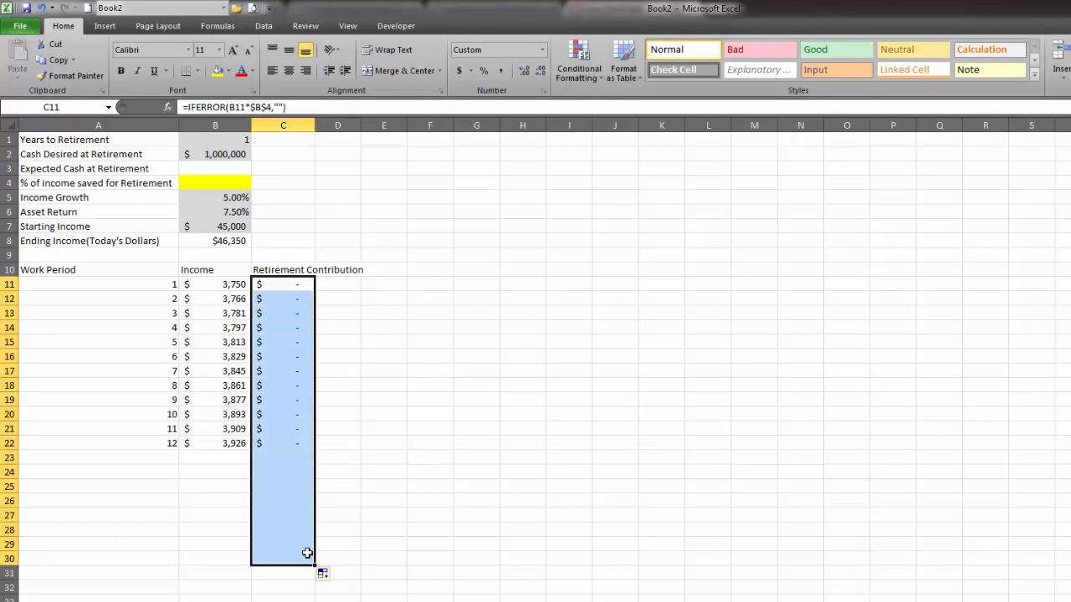
{"action": "left_click", "coordinate": [306, 558]}
{"action": "double_click", "coordinate": [315, 566]}
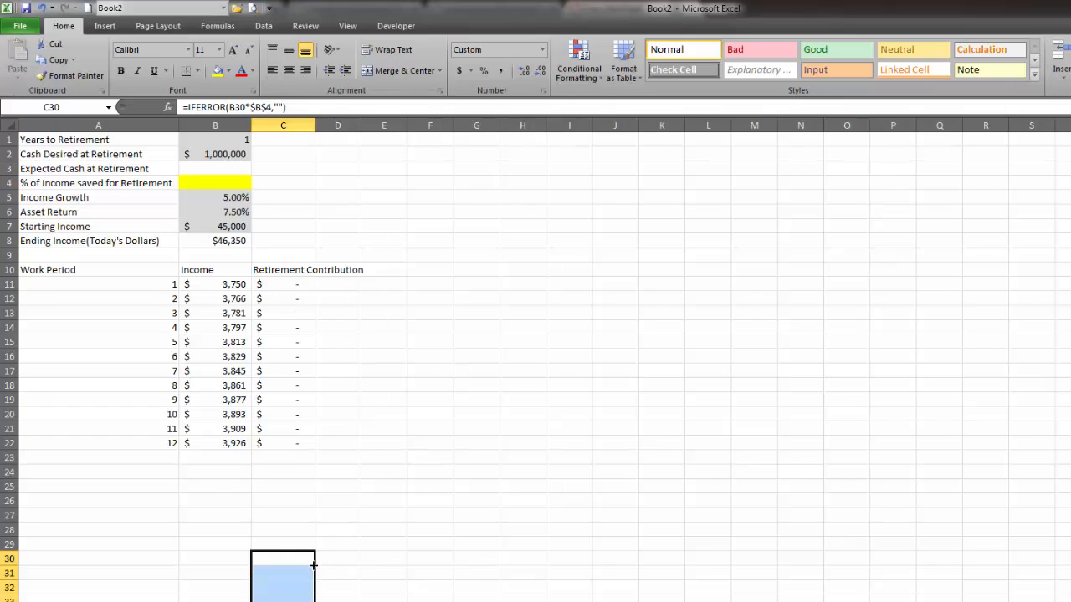
{"action": "left_click", "coordinate": [294, 570]}
{"action": "left_click", "coordinate": [286, 284]}
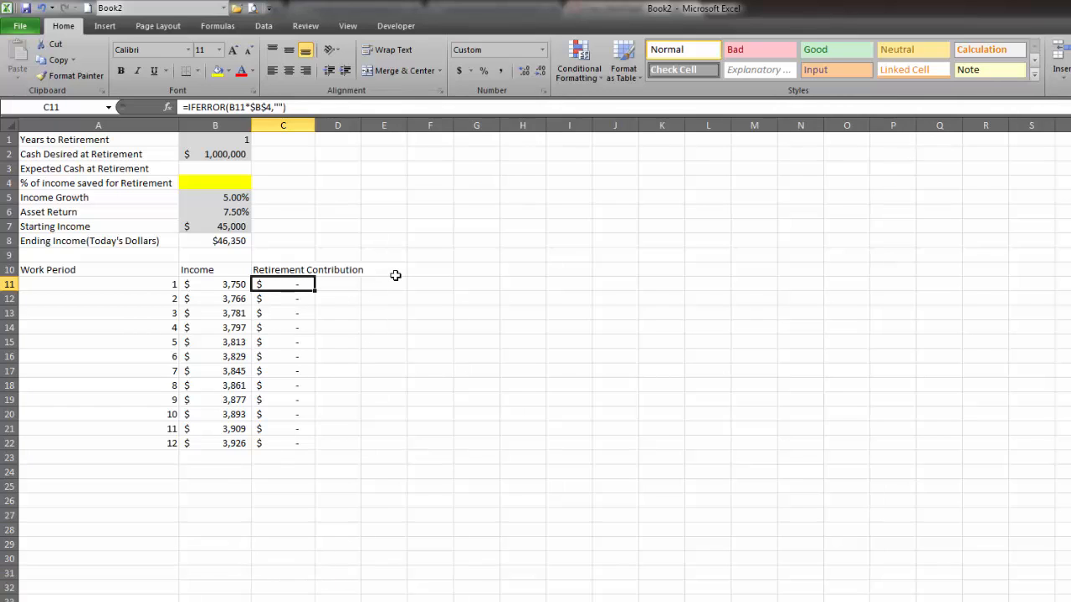
Fit column C's width to its heading and enter the heading 401K value in D10.
{"action": "left_click", "coordinate": [355, 283]}
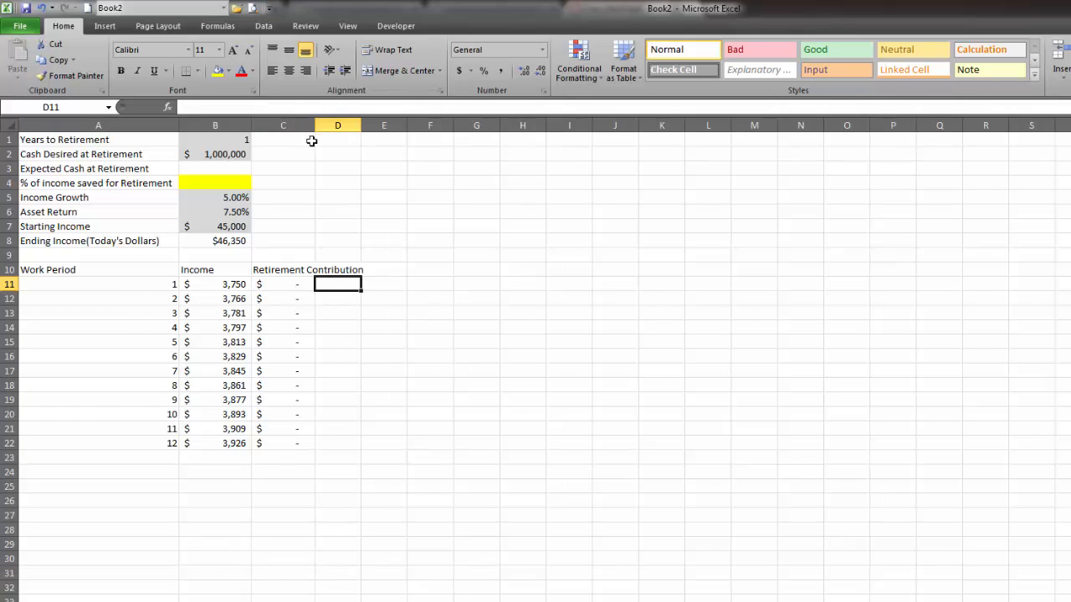
{"action": "double_click", "coordinate": [316, 125]}
{"action": "left_click", "coordinate": [386, 269]}
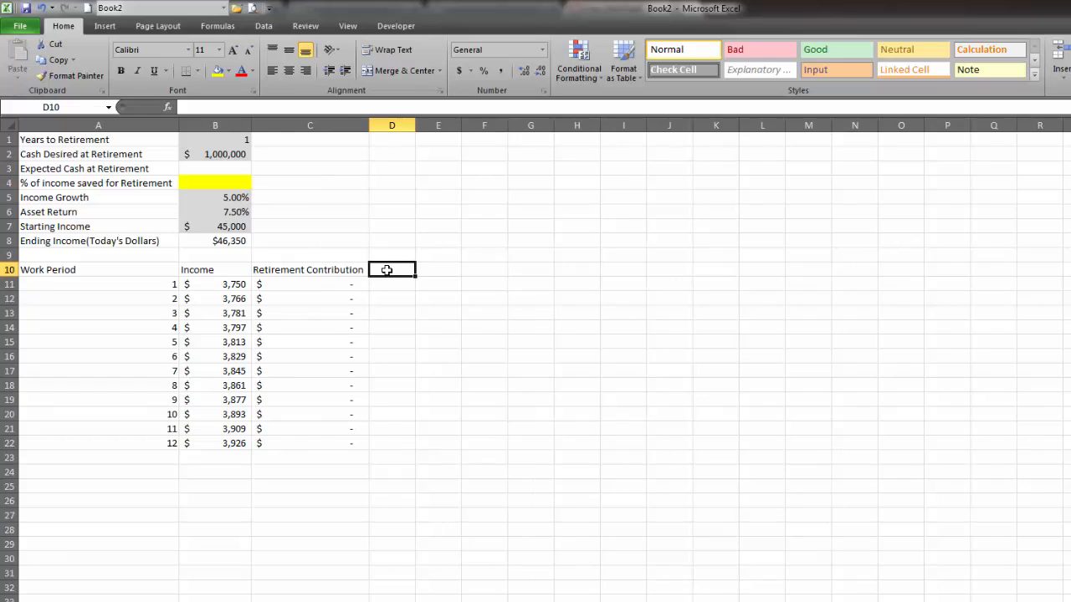
{"action": "type", "text": "401K"}
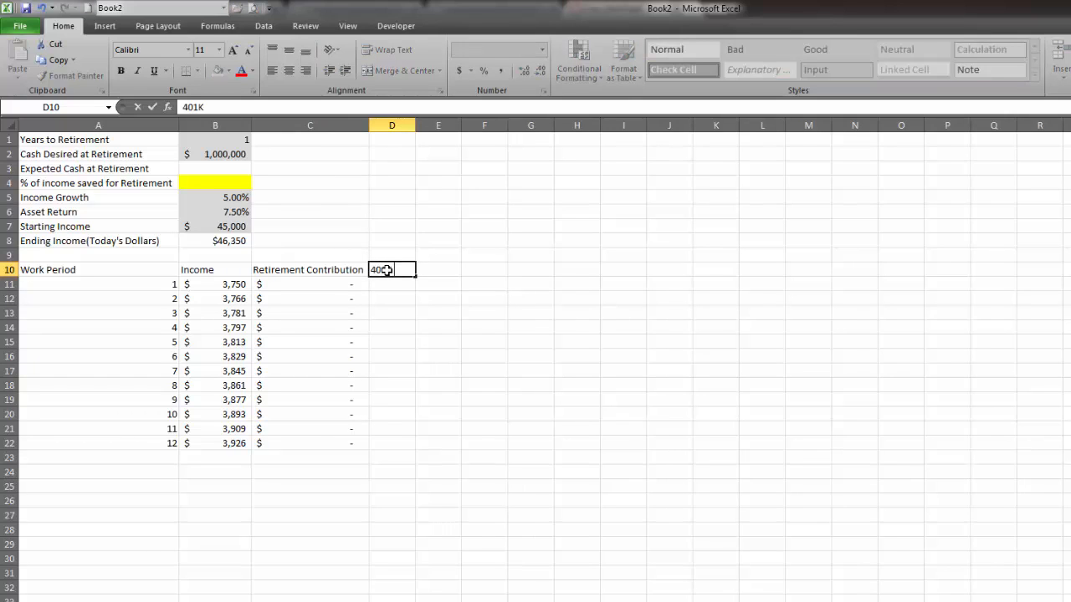
{"action": "type", "text": " value"}
{"action": "key", "text": "Return"}
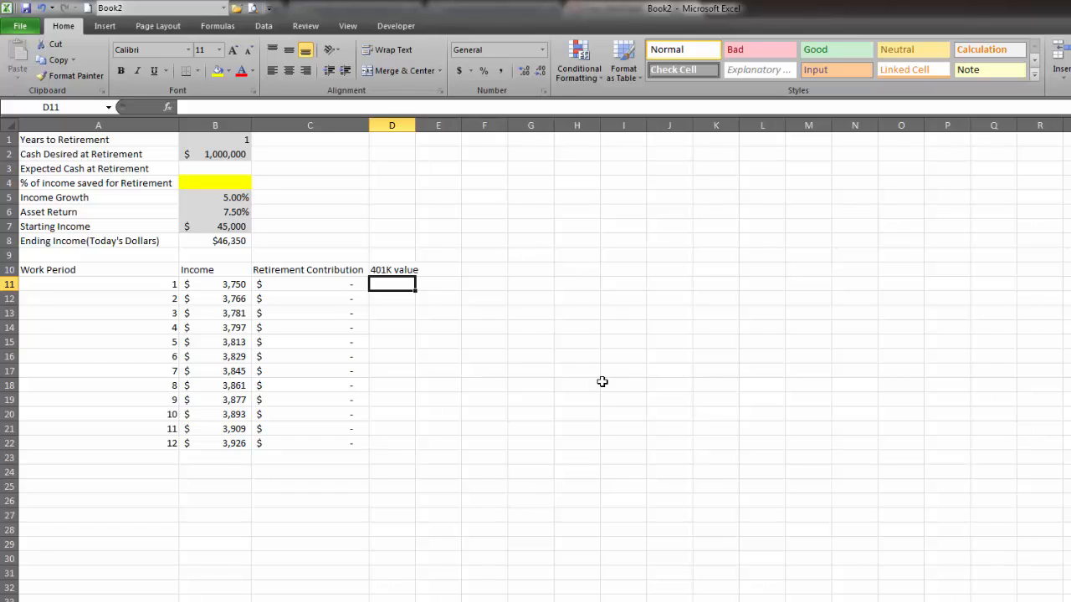
Set the first period's 401K value in D11 to the first contribution with =C11.
{"action": "type", "text": "="}
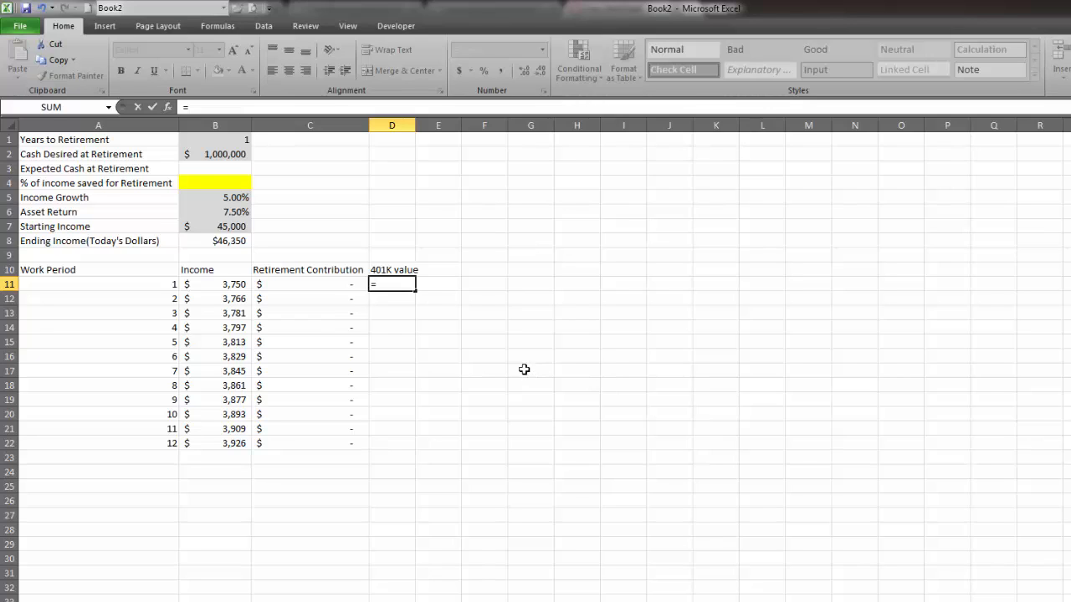
{"action": "left_click", "coordinate": [321, 283]}
{"action": "key", "text": "Return"}
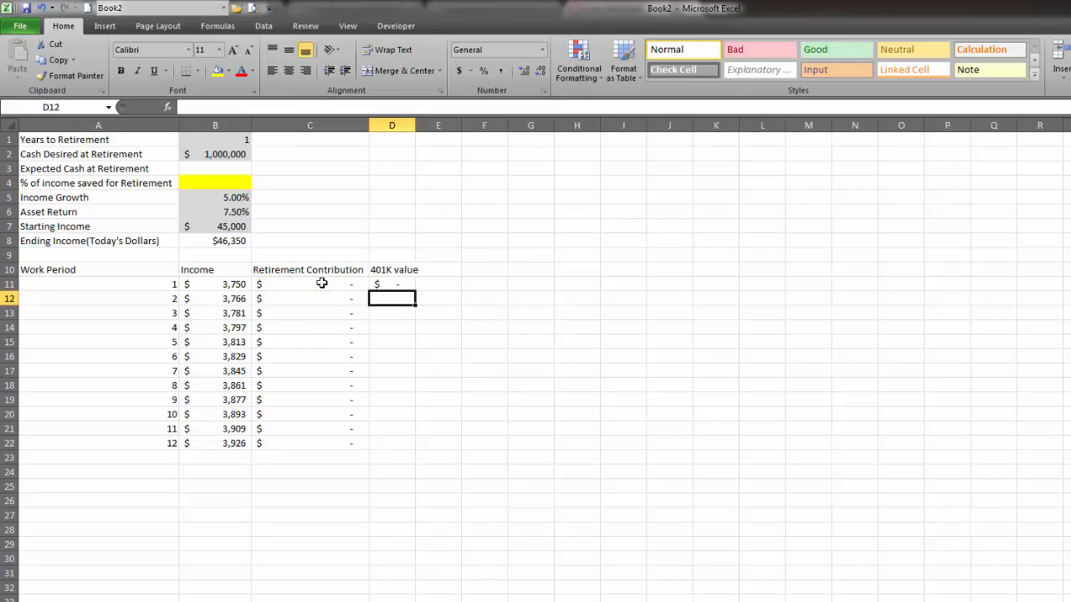
Set the % of income saved for Retirement in B4 to 0.01 and format it as a percentage.
{"action": "left_click", "coordinate": [224, 190]}
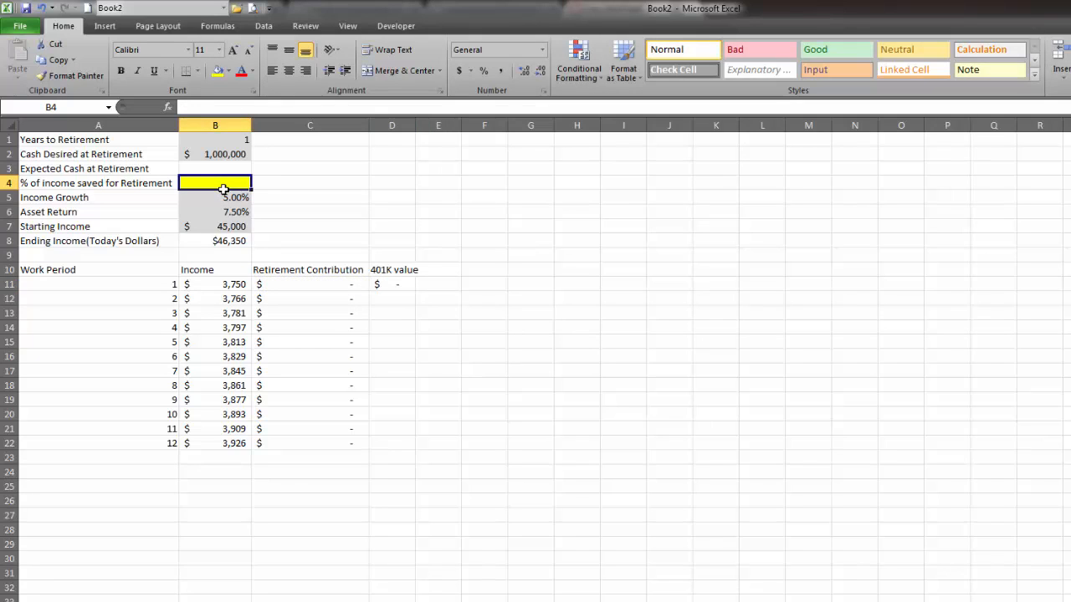
{"action": "type", "text": "1"}
{"action": "key", "text": "Return"}
{"action": "left_click", "coordinate": [227, 187]}
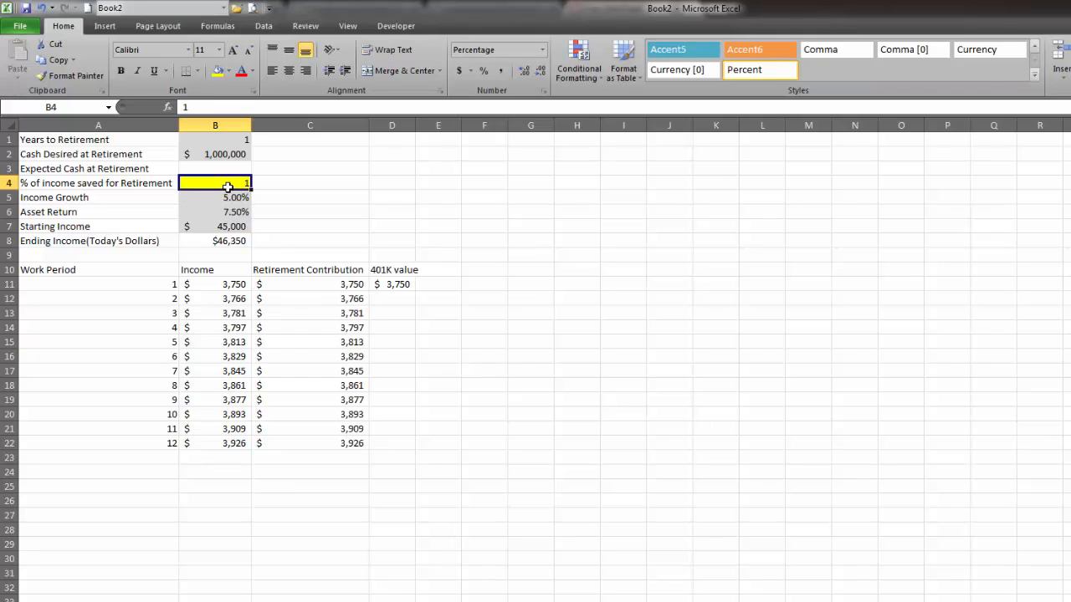
{"action": "type", "text": "0.01"}
{"action": "key", "text": "Return"}
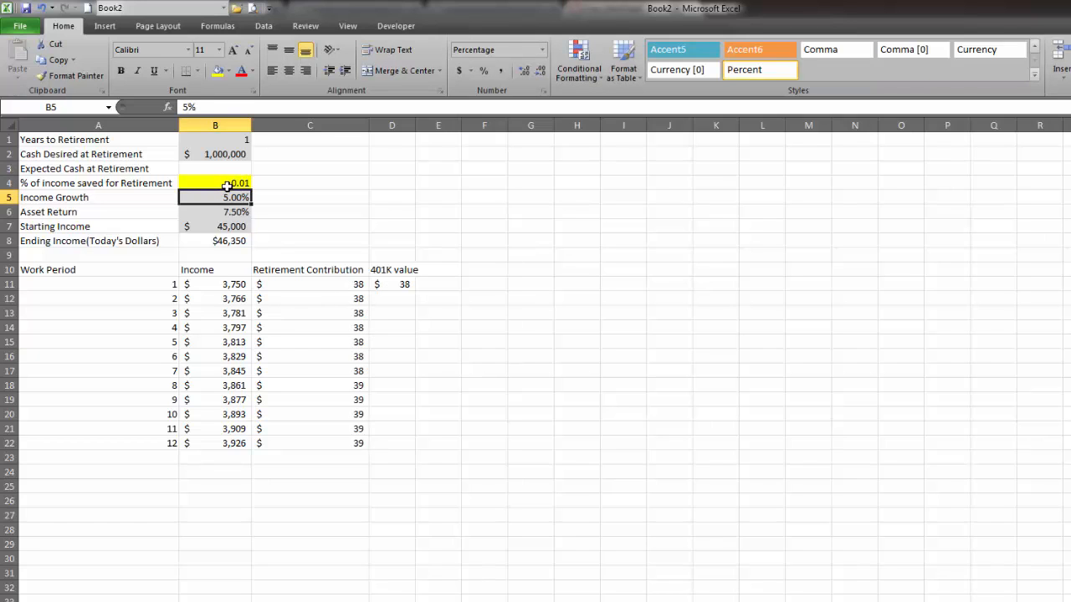
{"action": "left_click", "coordinate": [228, 187]}
{"action": "left_click", "coordinate": [484, 70]}
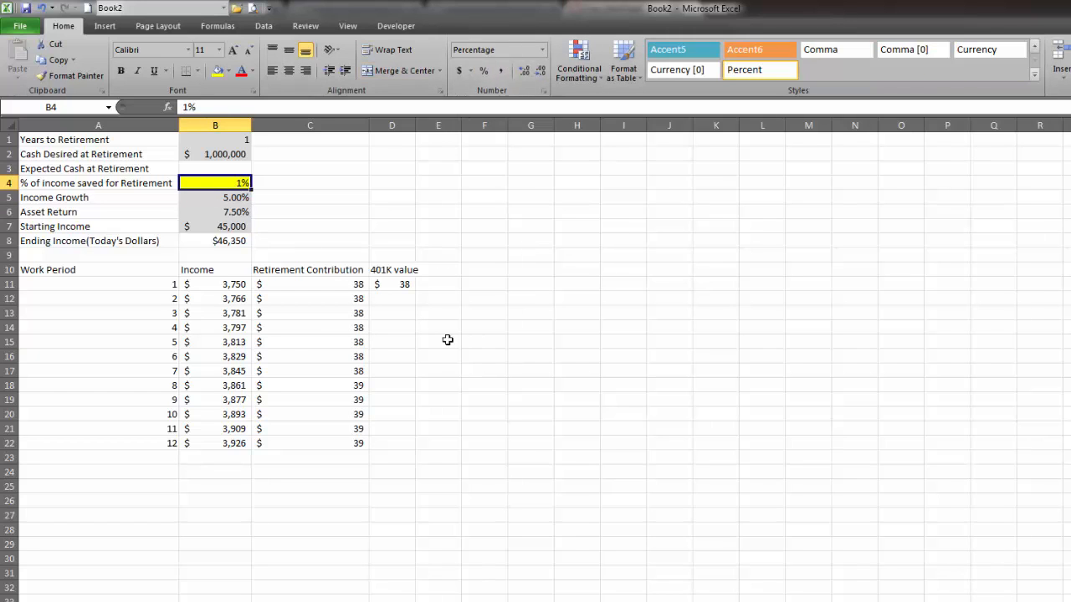
Widen column D slightly to fit the 401K value heading, and review the formula in D11.
{"action": "left_click", "coordinate": [405, 330]}
{"action": "left_click_drag", "start_coordinate": [416, 125], "coordinate": [423, 125]}
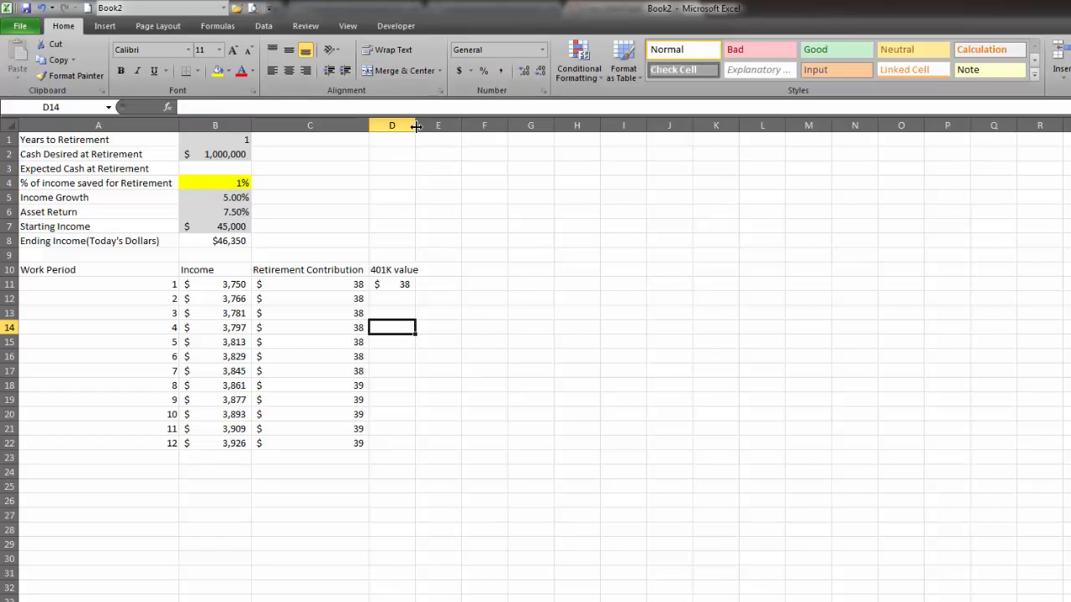
{"action": "left_click", "coordinate": [617, 270]}
{"action": "left_click", "coordinate": [392, 288]}
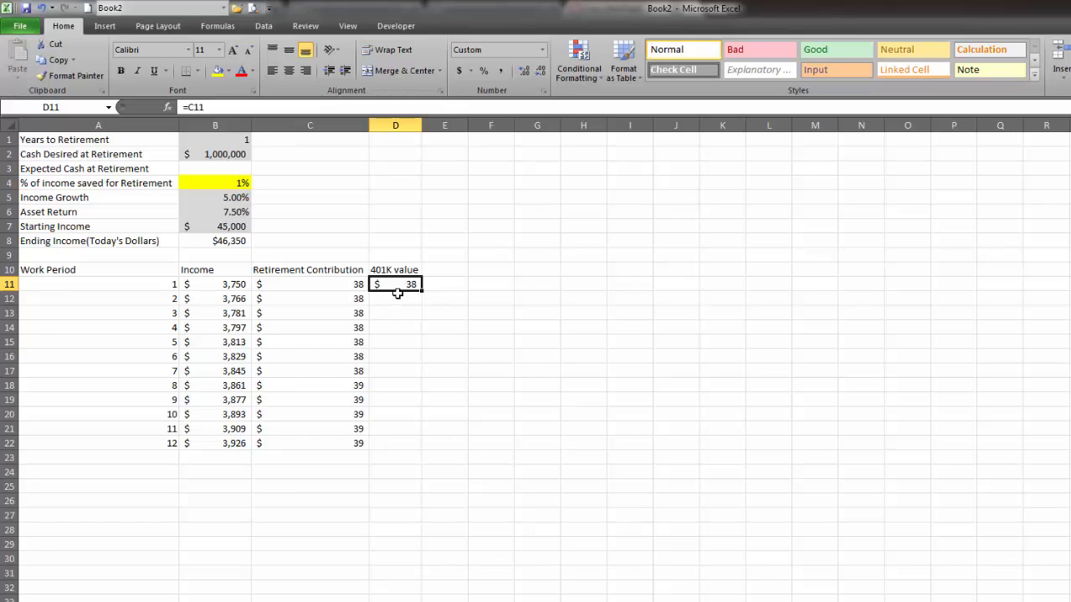
{"action": "left_click", "coordinate": [410, 300]}
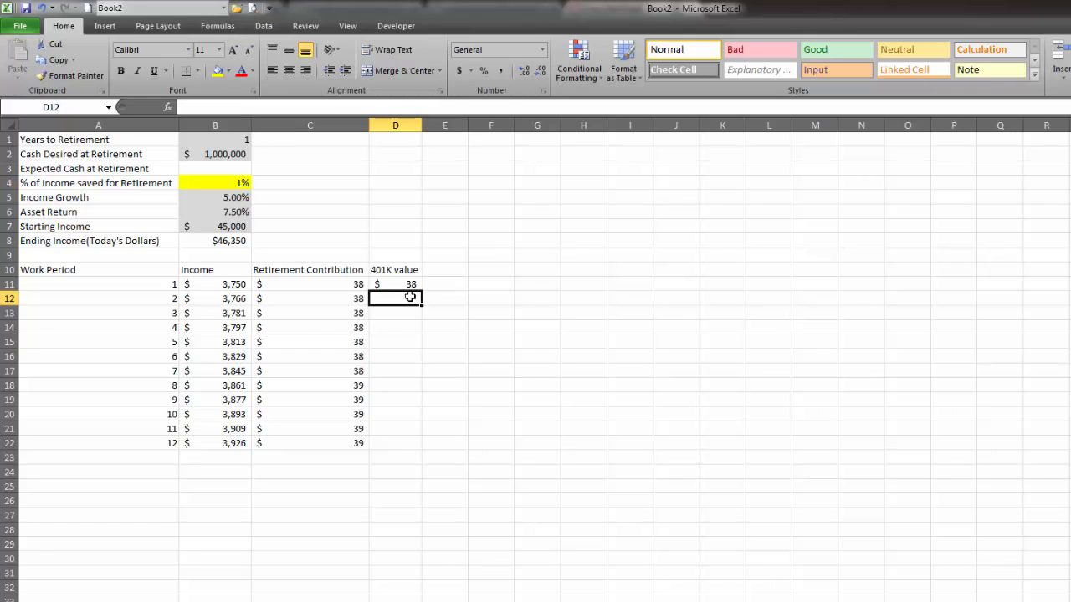
Enter the monthly growth formula =D11*(1+$B$6/12)+C12 in D12 and fill it down the 401K value column.
{"action": "type", "text": "="}
{"action": "key", "text": "Up"}
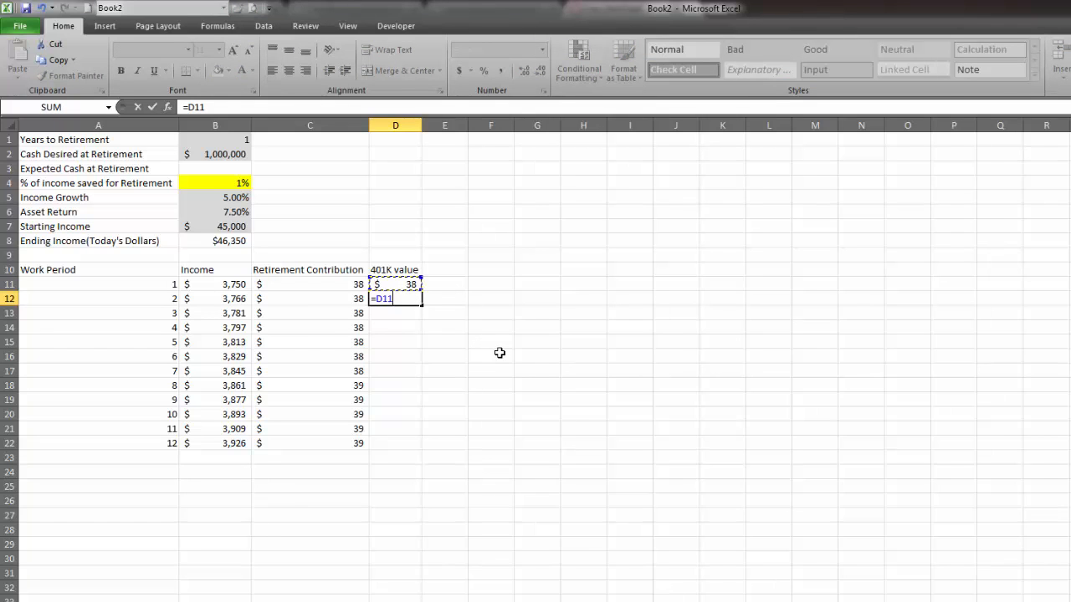
{"action": "type", "text": "*(1+"}
{"action": "left_click", "coordinate": [222, 212]}
{"action": "key", "text": "F4"}
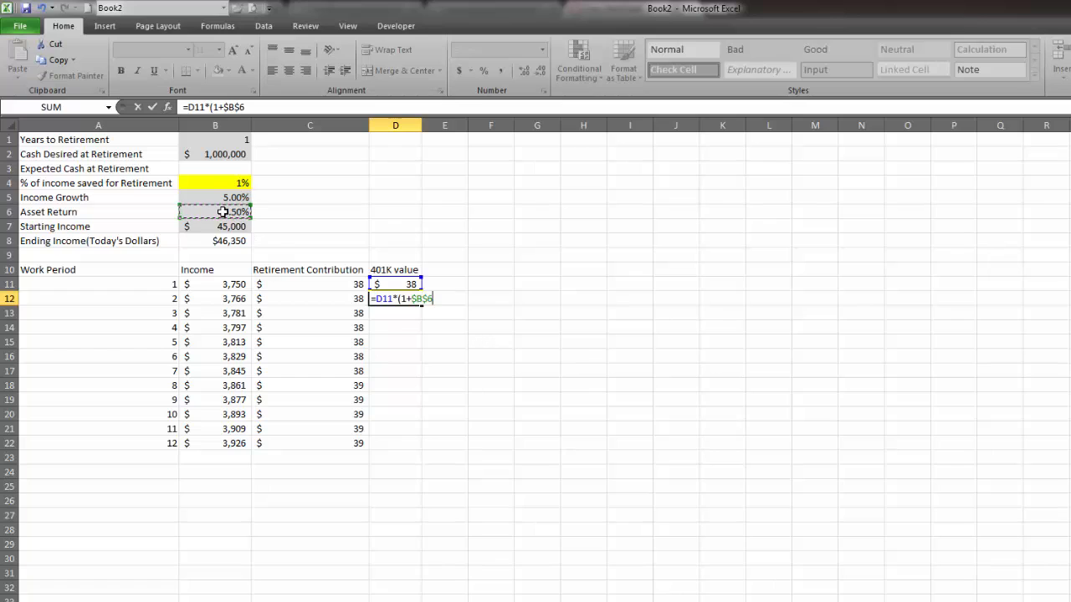
{"action": "type", "text": "/12)+"}
{"action": "left_click", "coordinate": [317, 297]}
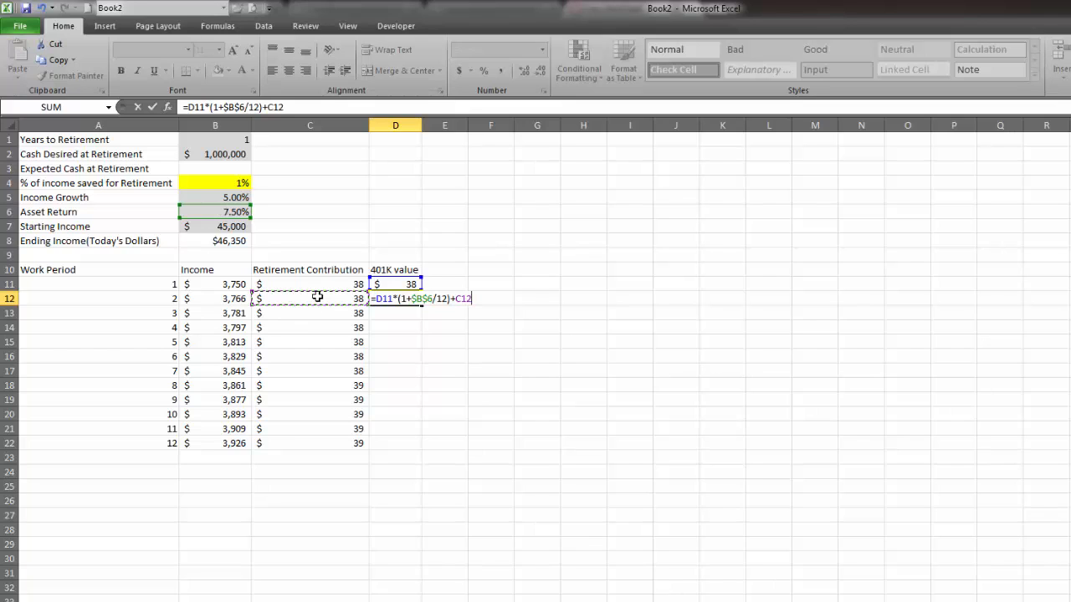
{"action": "key", "text": "Return"}
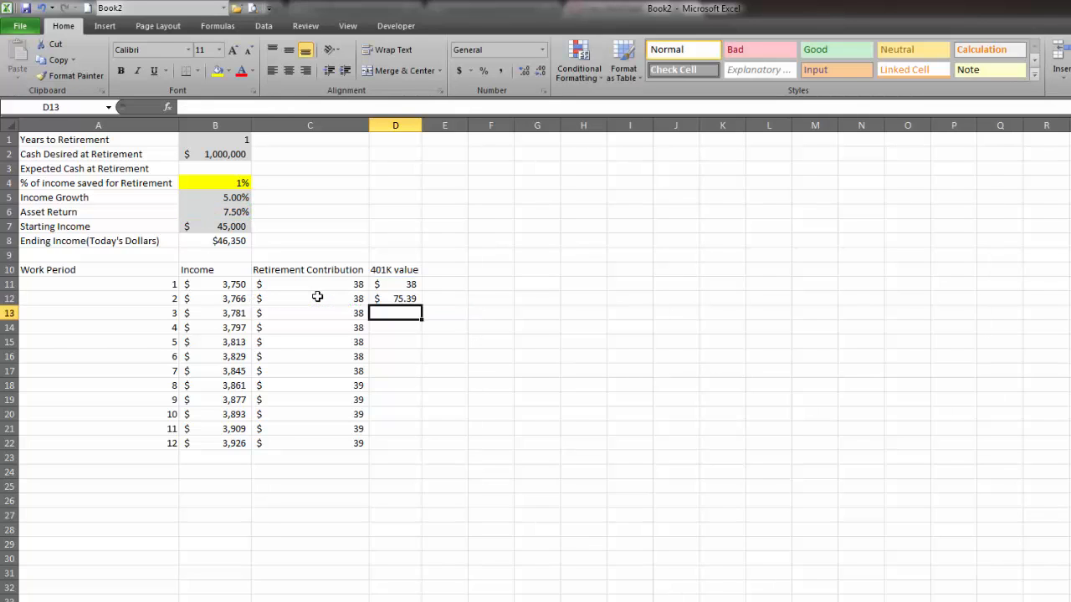
{"action": "left_click", "coordinate": [397, 302]}
{"action": "double_click", "coordinate": [422, 308]}
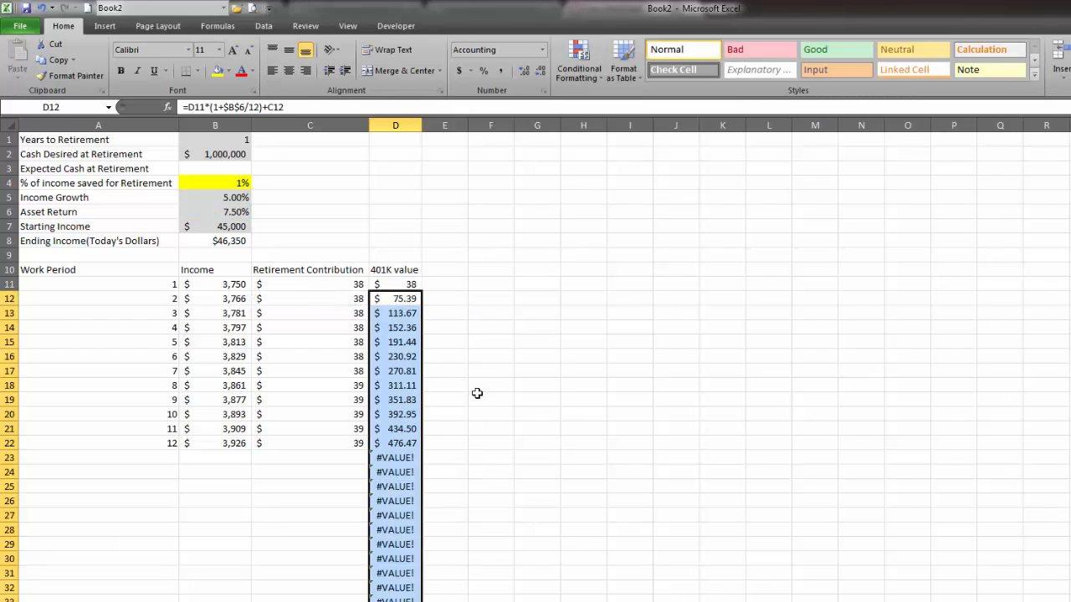
Wrap the second period's 401K formula as =IFERROR(D11*(1+$B$6/12)+C12,"") in D12 and fill it down the column again.
{"action": "left_click", "coordinate": [398, 458]}
{"action": "double_click", "coordinate": [398, 459]}
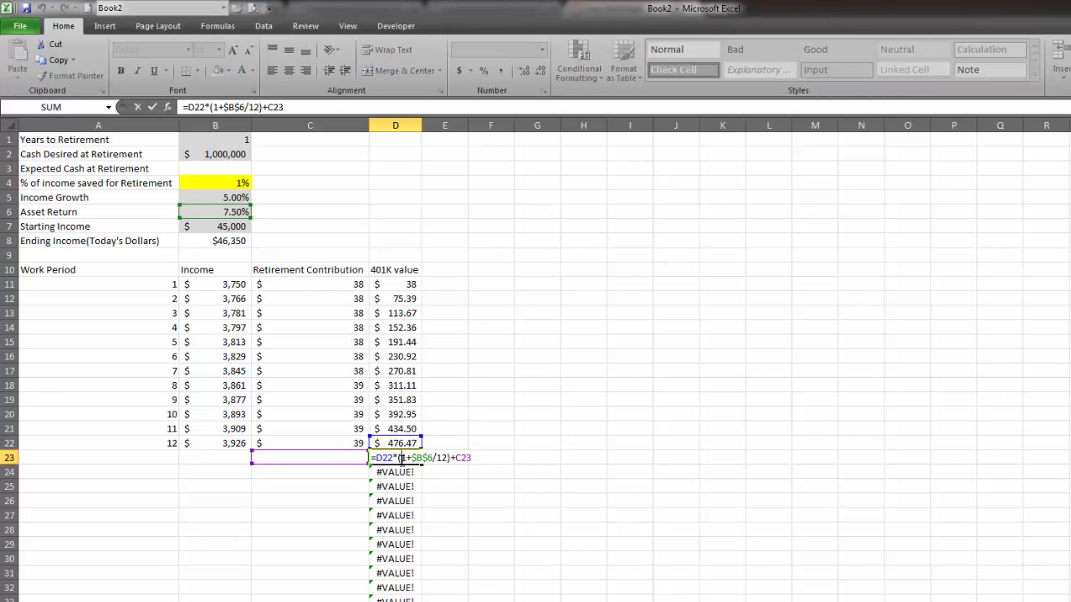
{"action": "key", "text": "Return"}
{"action": "left_click", "coordinate": [403, 285]}
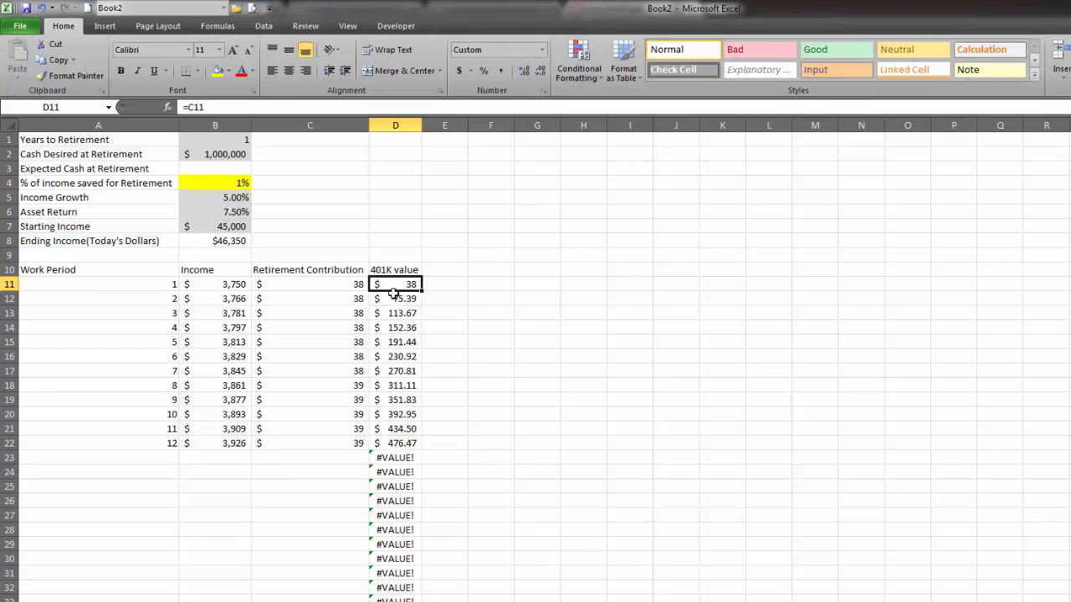
{"action": "double_click", "coordinate": [393, 312]}
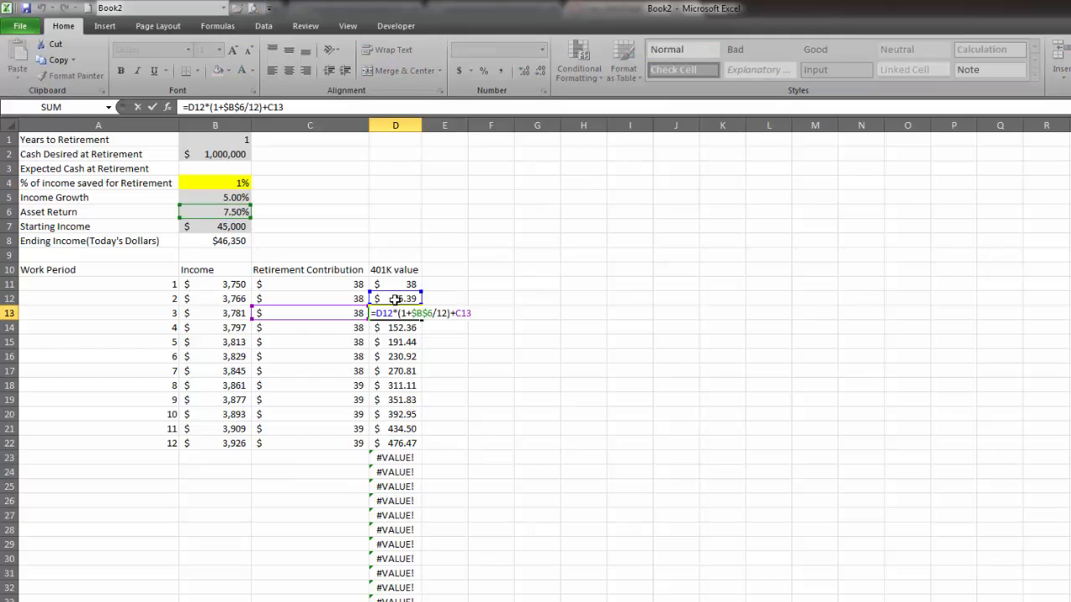
{"action": "left_click", "coordinate": [395, 300]}
{"action": "double_click", "coordinate": [372, 298]}
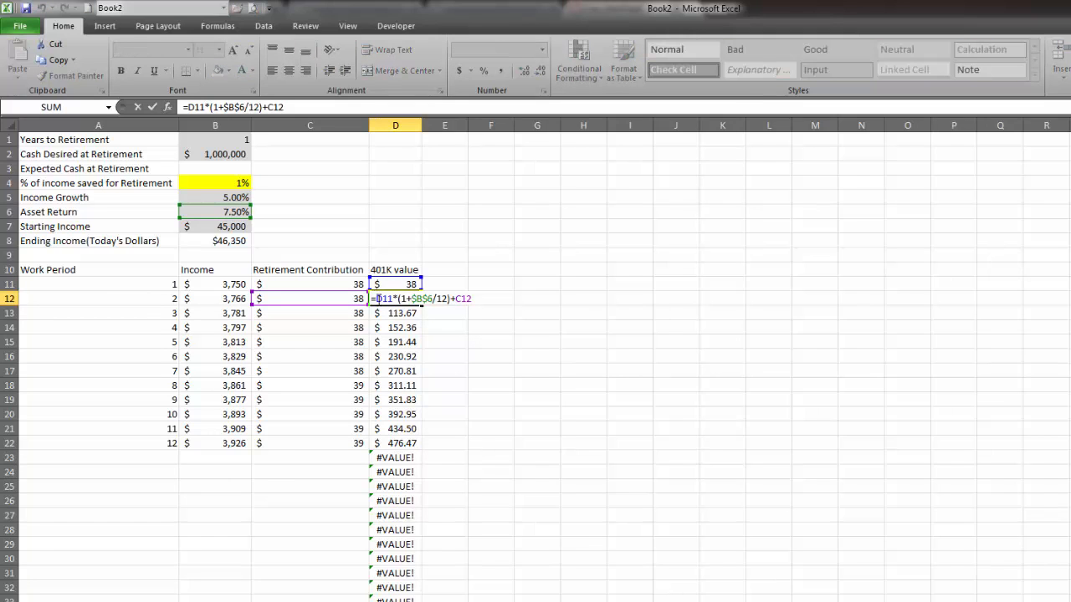
{"action": "type", "text": "iferror("}
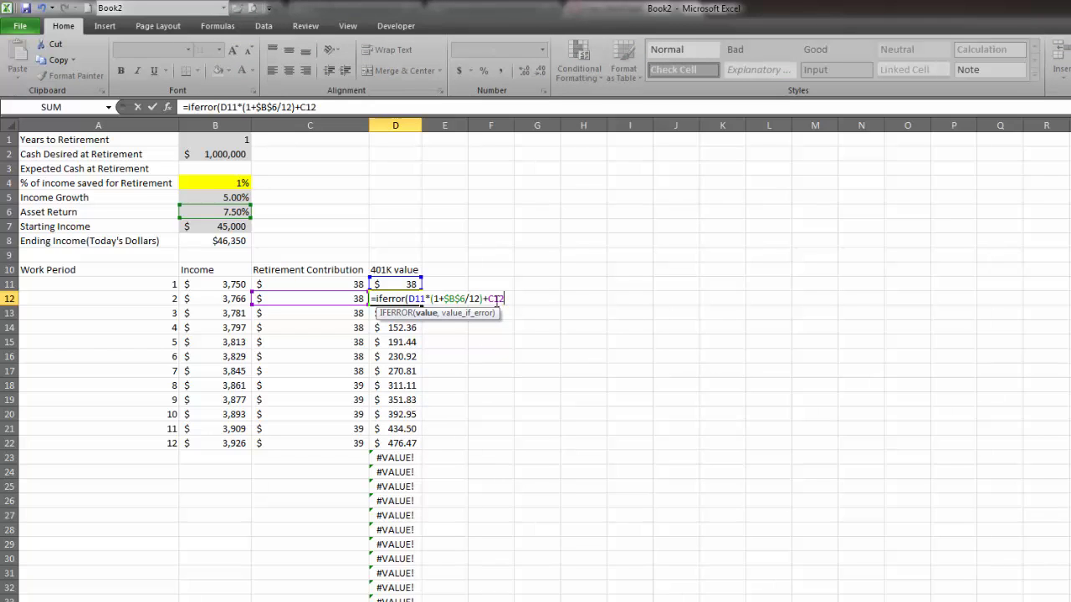
{"action": "type", "text": ",\"\")"}
{"action": "key", "text": "Return"}
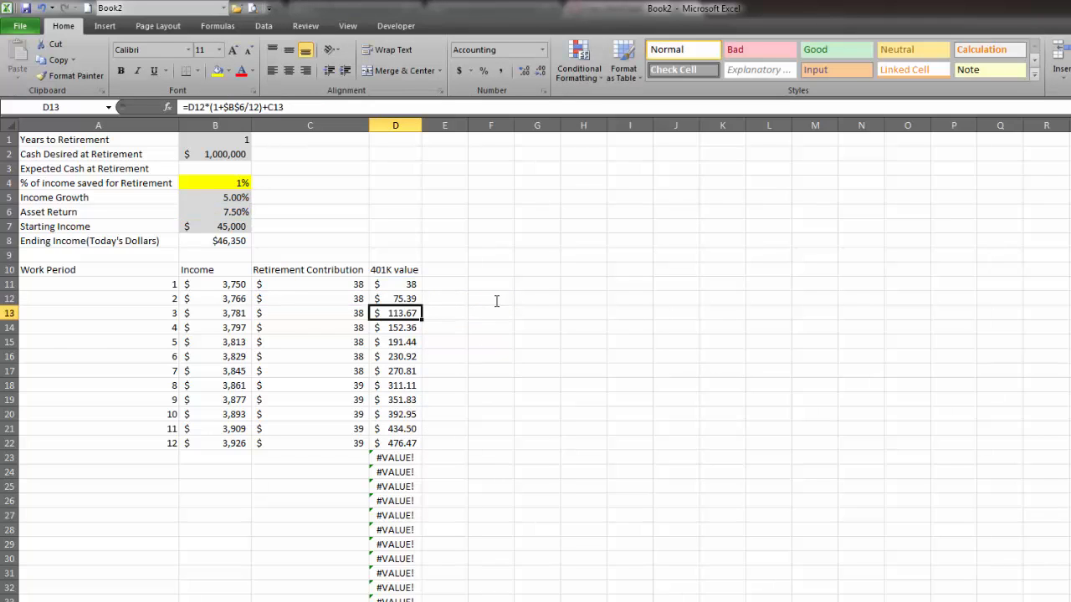
{"action": "key", "text": "Up"}
{"action": "double_click", "coordinate": [421, 304]}
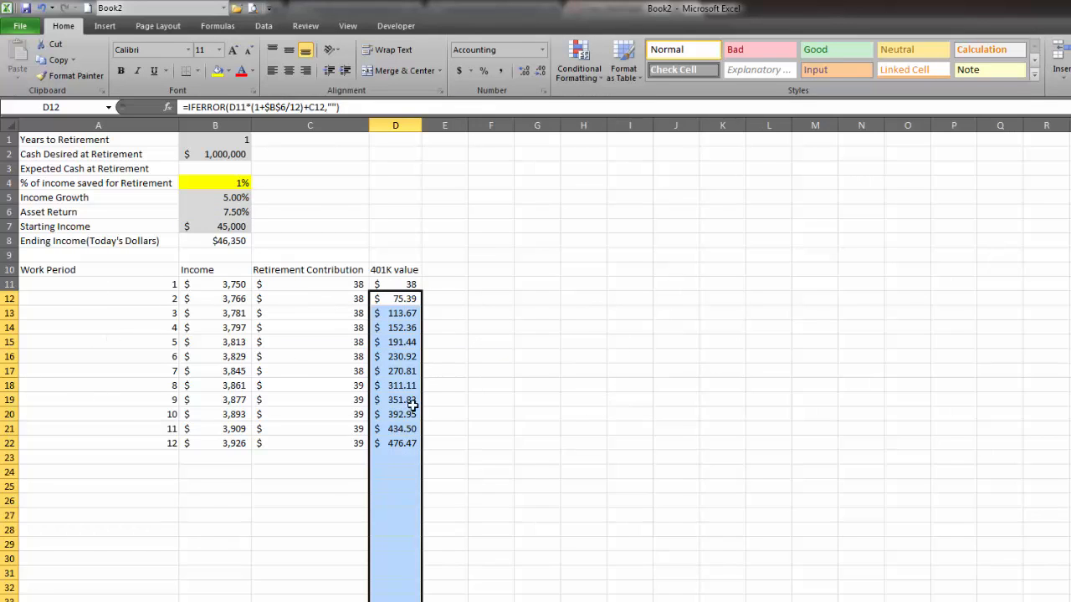
Calculate Expected Cash at Retirement in B3 as the largest 401K value with =MAX(D11:D1217).
{"action": "left_click_drag", "start_coordinate": [95, 452], "coordinate": [370, 442]}
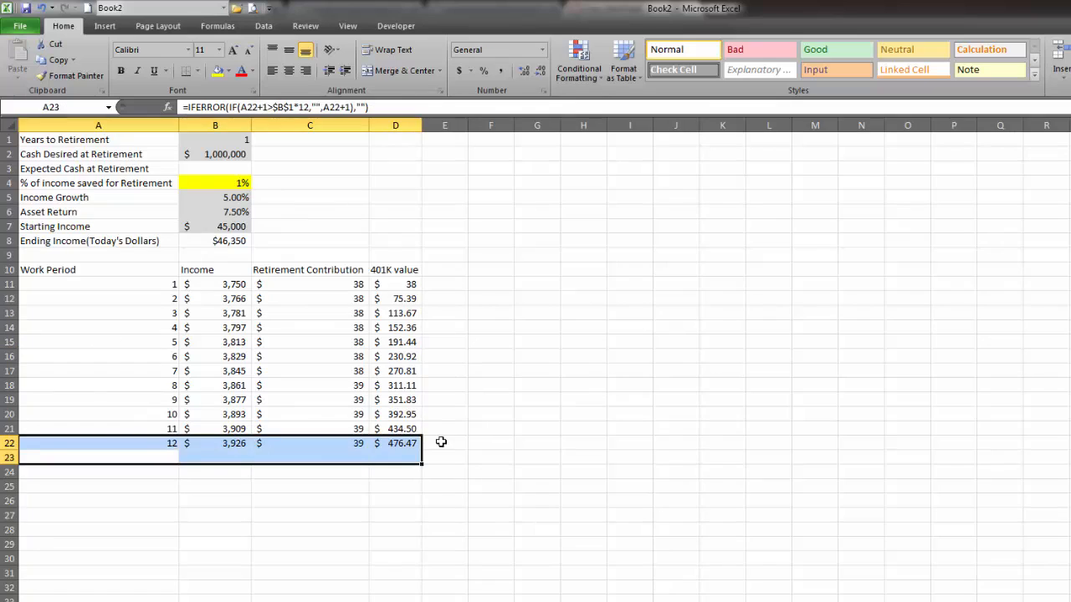
{"action": "left_click", "coordinate": [397, 444]}
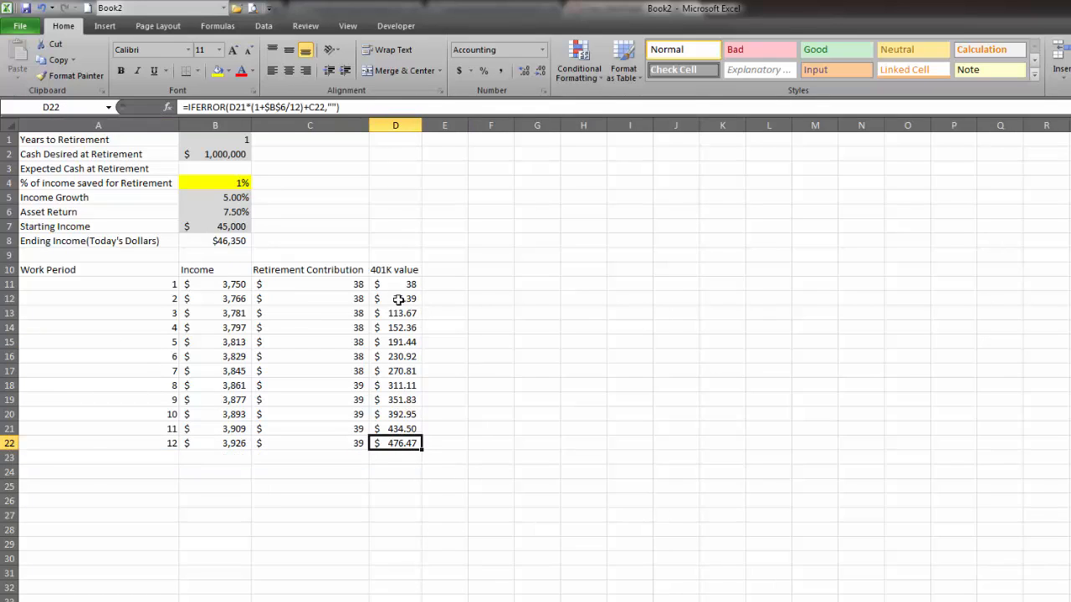
{"action": "left_click_drag", "start_coordinate": [408, 441], "coordinate": [402, 285]}
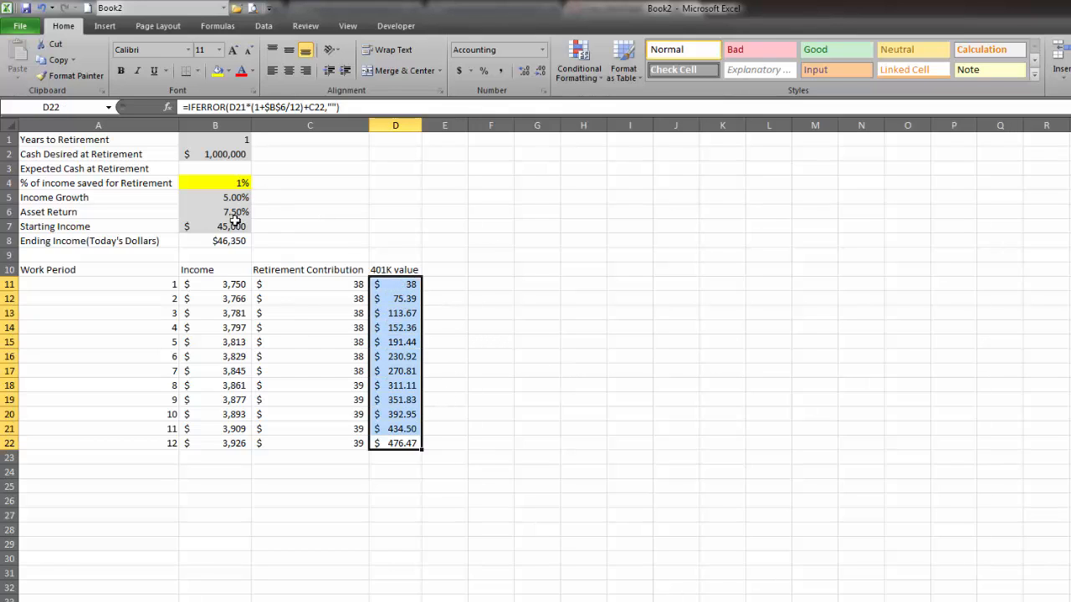
{"action": "left_click", "coordinate": [218, 170]}
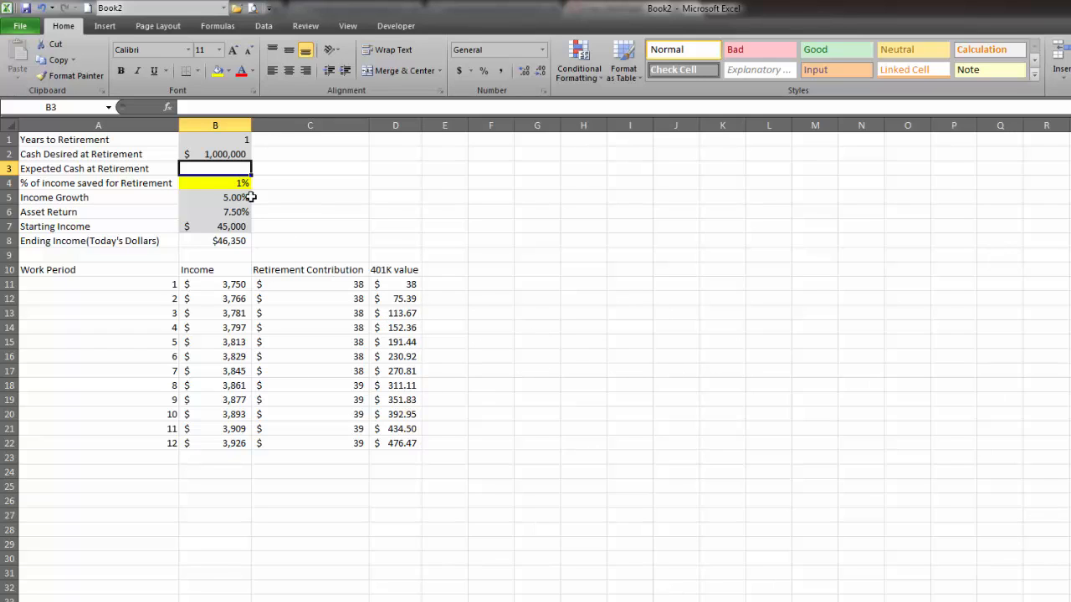
{"action": "type", "text": "=max("}
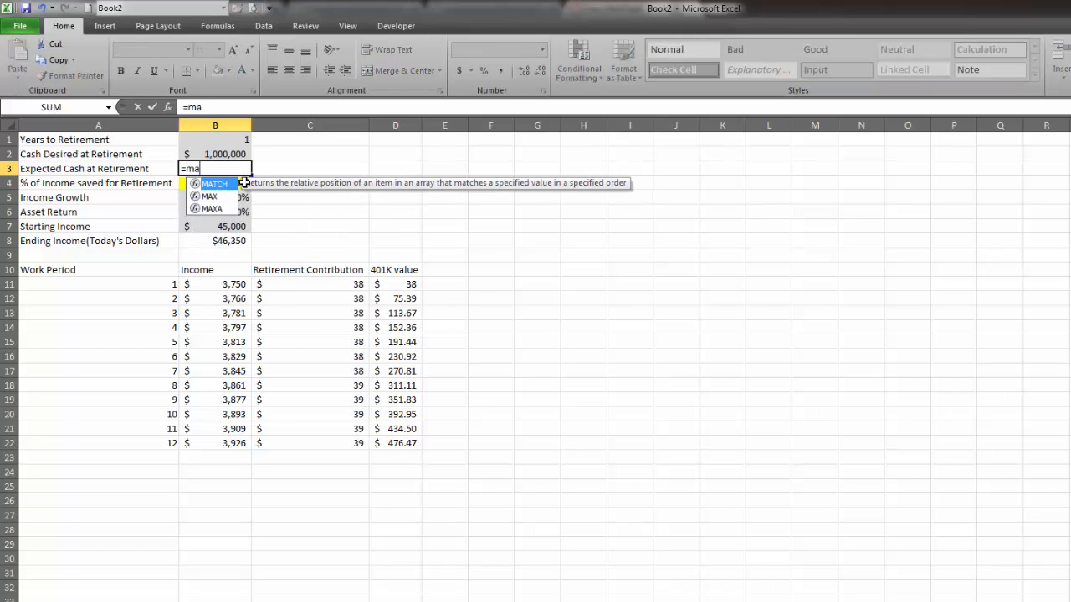
{"action": "left_click", "coordinate": [397, 280]}
{"action": "key", "text": "ctrl+shift+Down"}
{"action": "key", "text": "Return"}
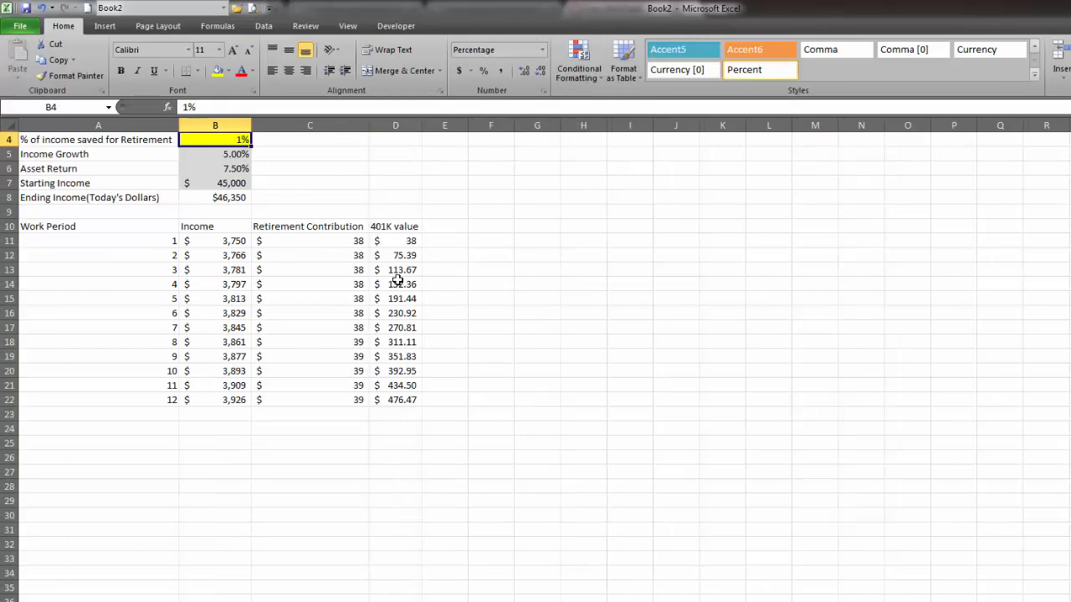
{"action": "scroll", "coordinate": [398, 280], "scroll_direction": "up", "scroll_amount": 1}
{"action": "key", "text": "Up"}
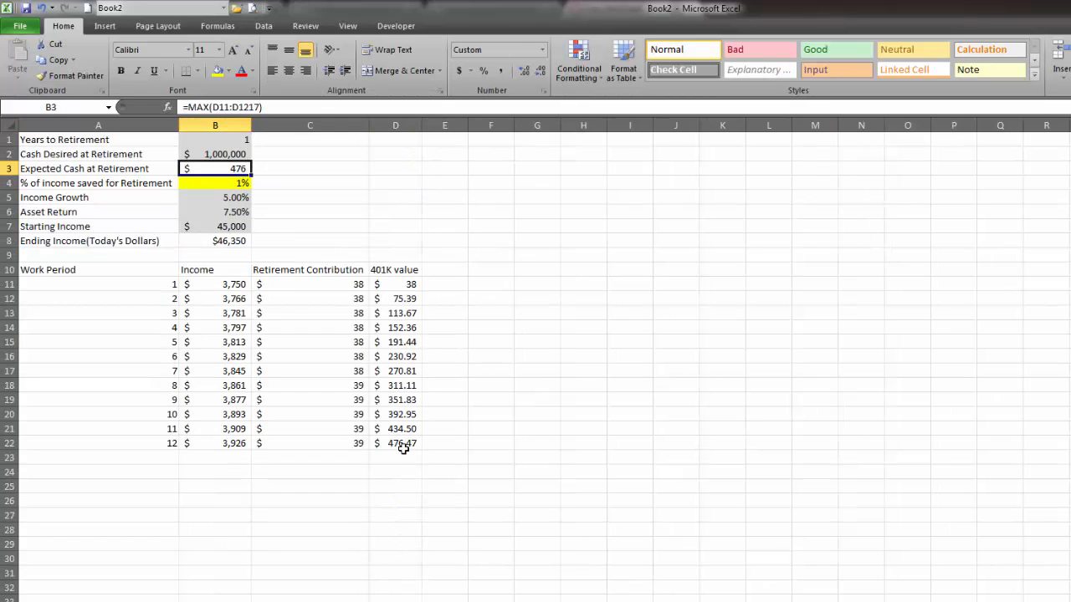
Check the last period's 401K formula in D22, and set Years to Retirement in B1 to 40.
{"action": "left_click", "coordinate": [411, 445]}
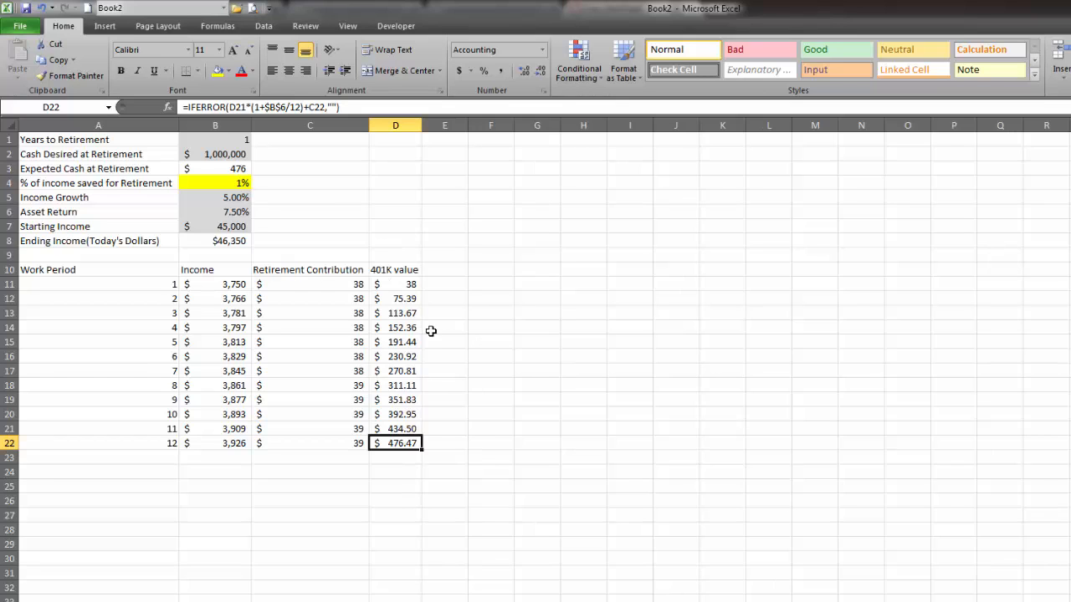
{"action": "left_click", "coordinate": [482, 373]}
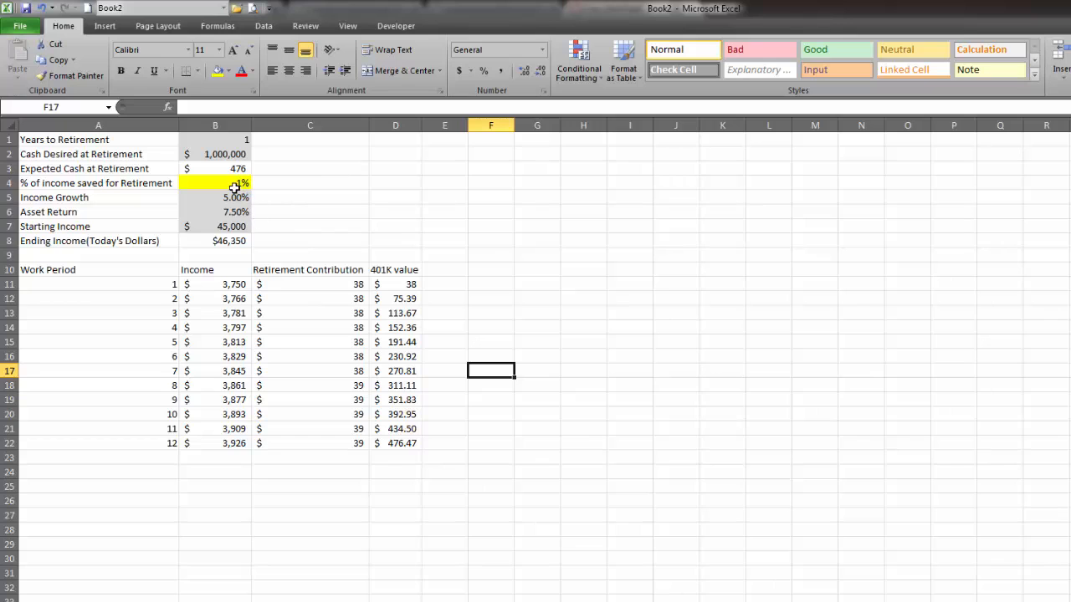
{"action": "left_click", "coordinate": [222, 137]}
{"action": "type", "text": "40"}
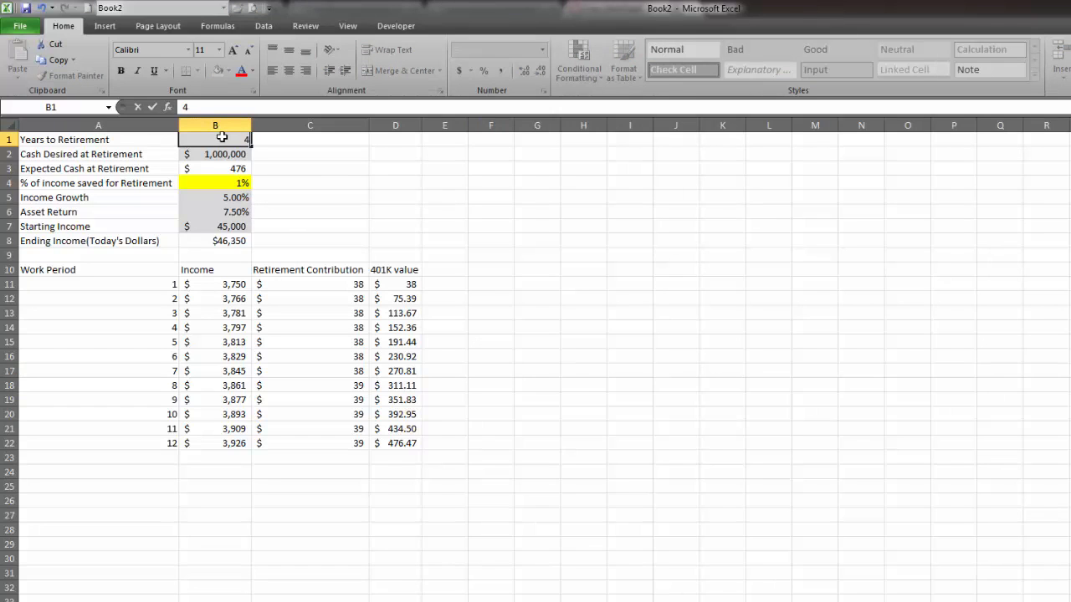
{"action": "key", "text": "Return"}
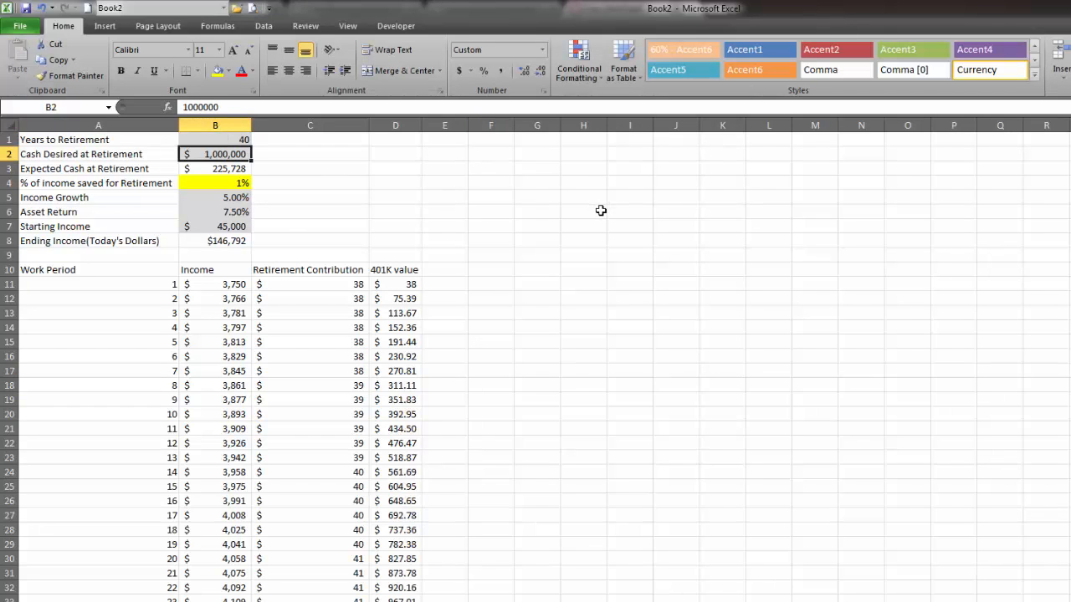
Add a Greater Than conditional format to B3 that compares it with =$B$2 and applies Green Fill with Dark Green Text.
{"action": "left_click", "coordinate": [238, 181]}
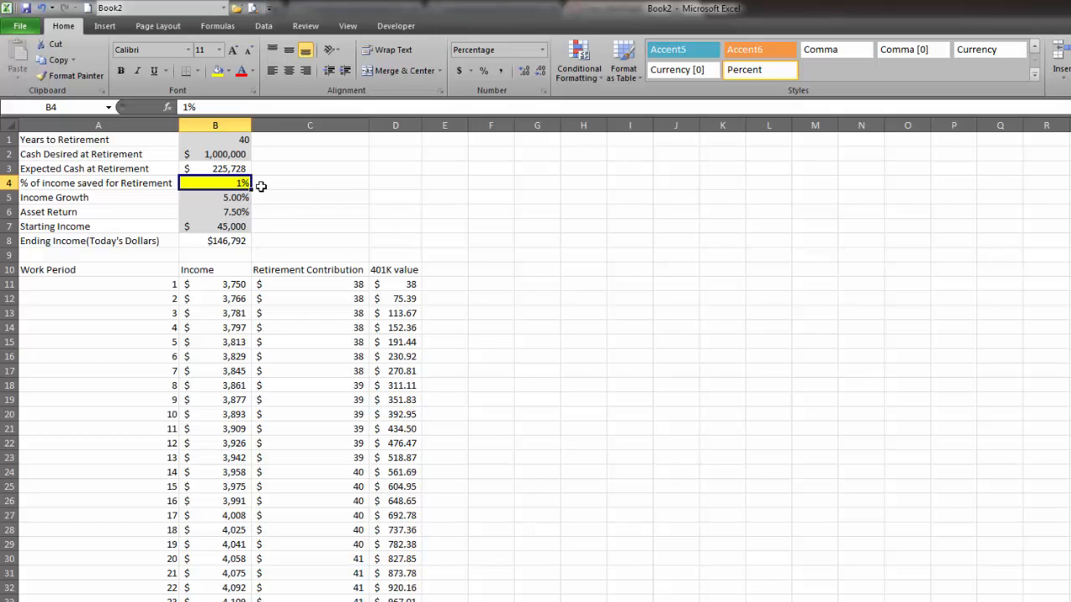
{"action": "left_click", "coordinate": [241, 170]}
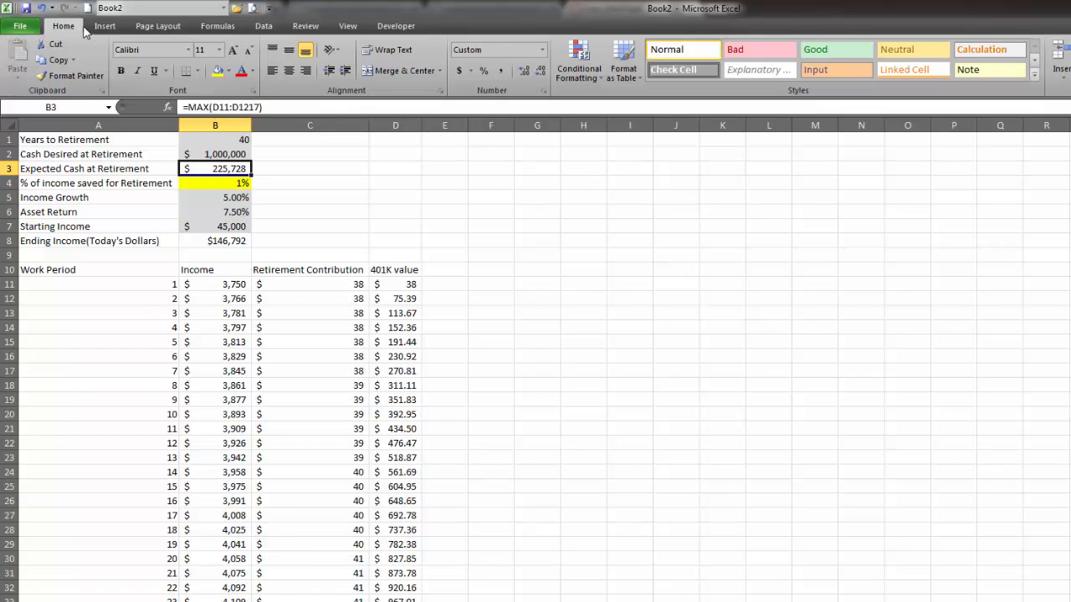
{"action": "left_click", "coordinate": [585, 63]}
{"action": "mouse_move", "coordinate": [649, 107]}
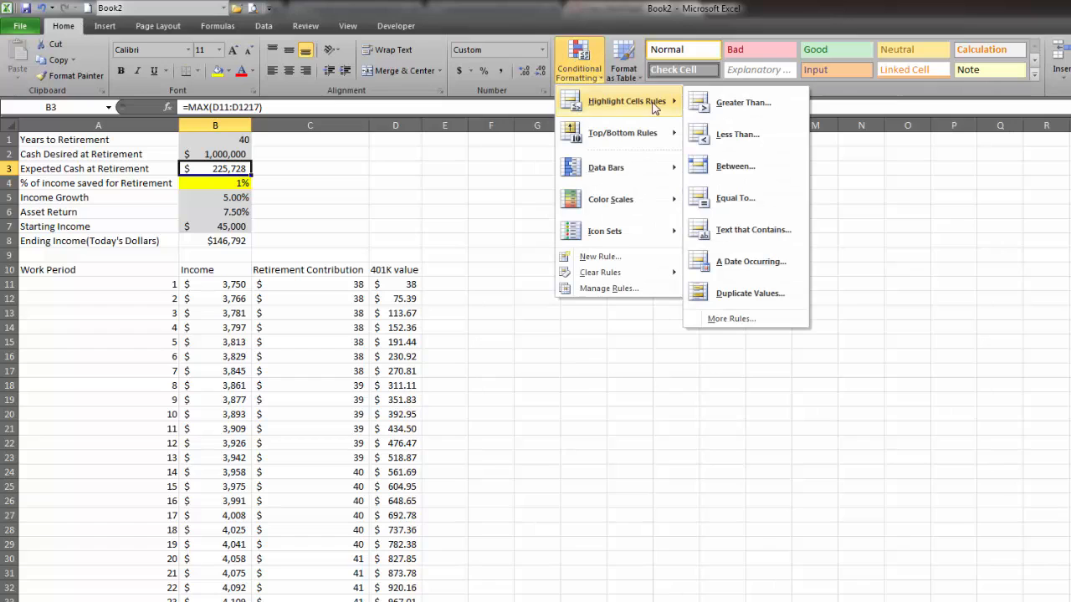
{"action": "left_click", "coordinate": [741, 105]}
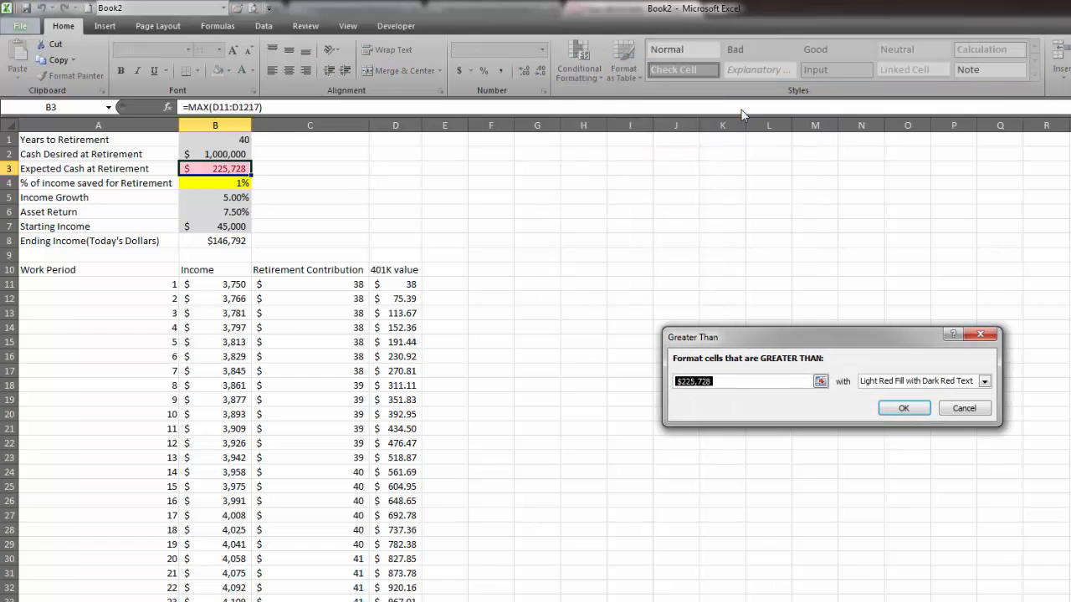
{"action": "left_click", "coordinate": [819, 383]}
{"action": "left_click", "coordinate": [234, 155]}
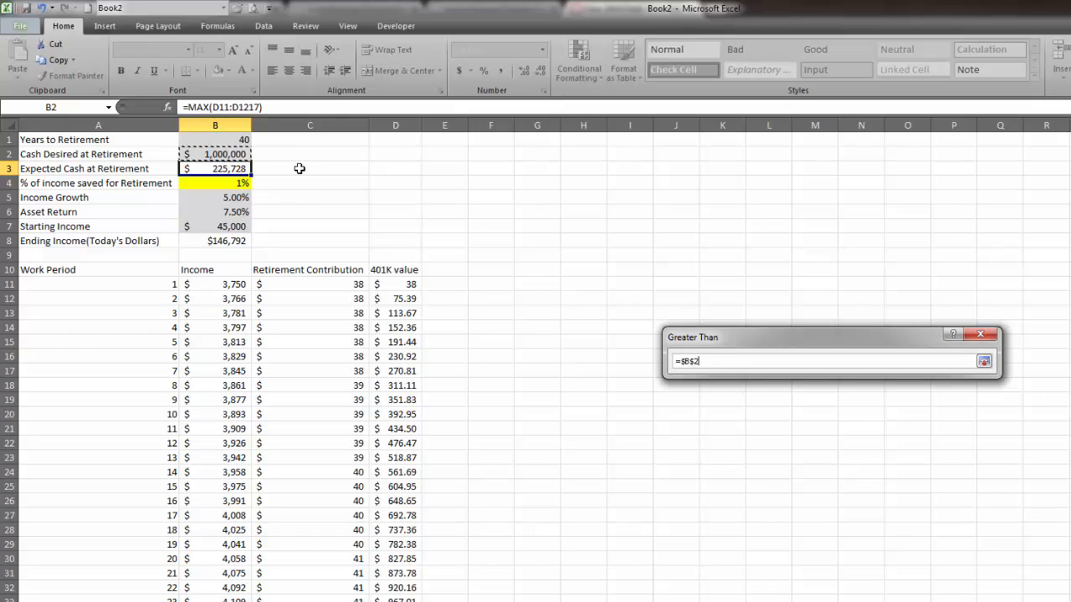
{"action": "left_click", "coordinate": [984, 361]}
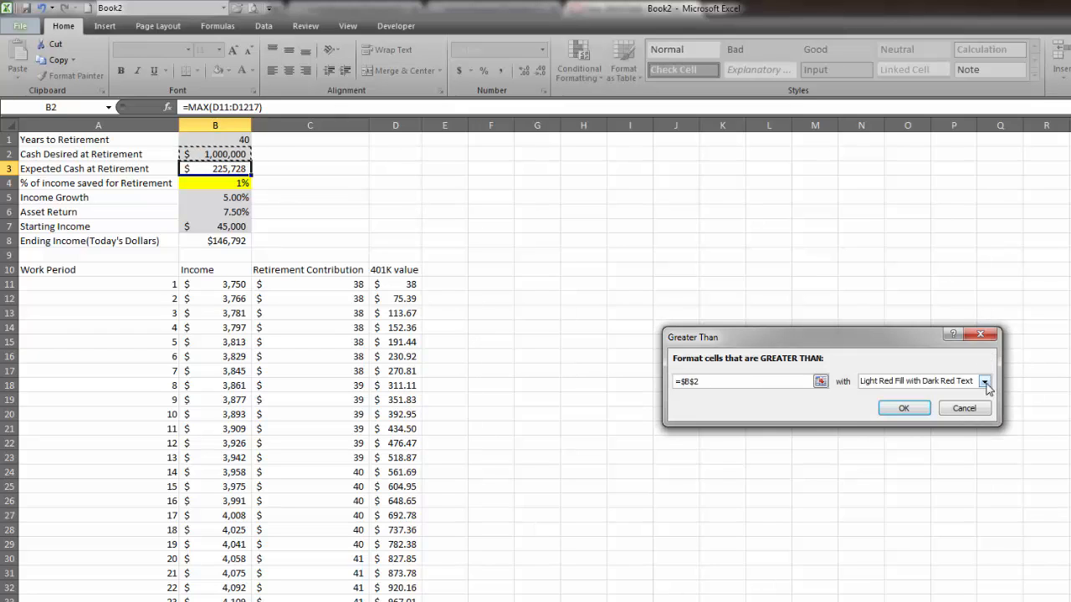
{"action": "left_click", "coordinate": [985, 382]}
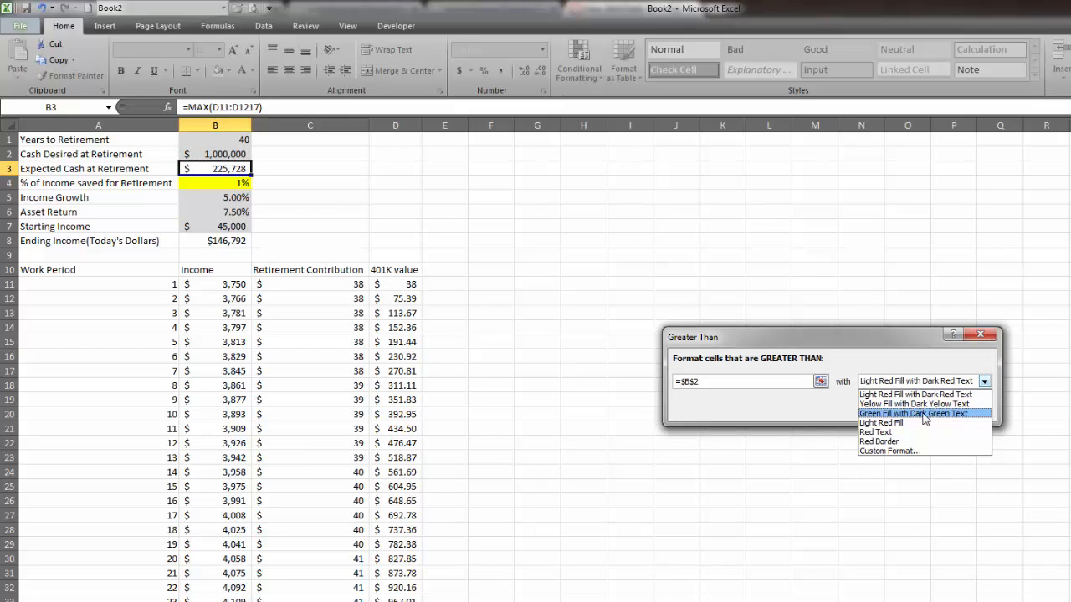
{"action": "left_click", "coordinate": [924, 413]}
{"action": "left_click", "coordinate": [904, 407]}
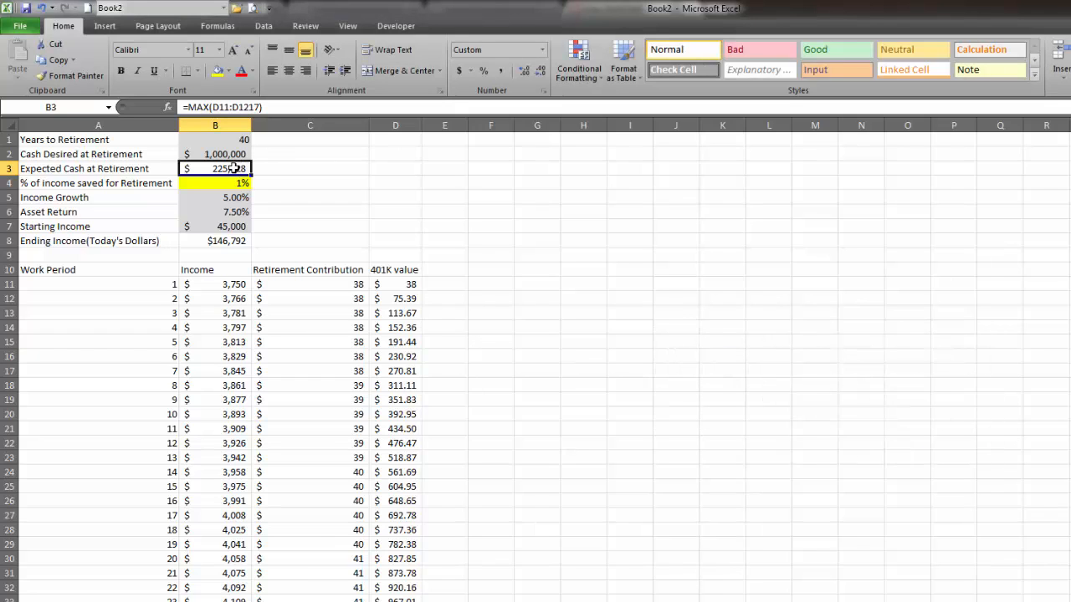
Add a Less Than conditional format to B3 that compares it with =$B$2 and applies Light Red Fill with Dark Red Text.
{"action": "left_click", "coordinate": [587, 55]}
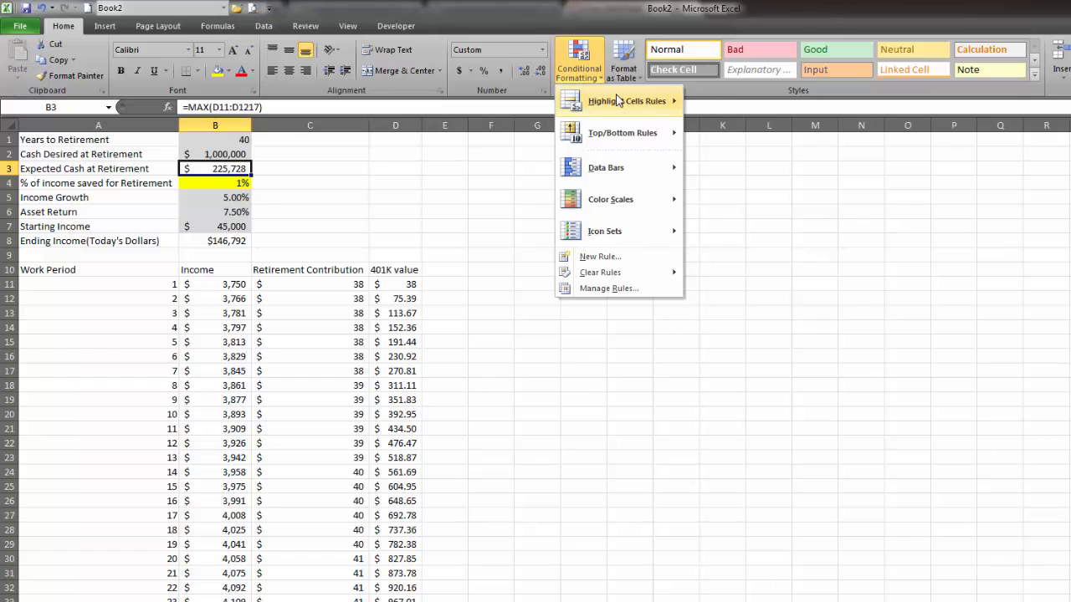
{"action": "mouse_move", "coordinate": [617, 101]}
{"action": "left_click", "coordinate": [747, 137]}
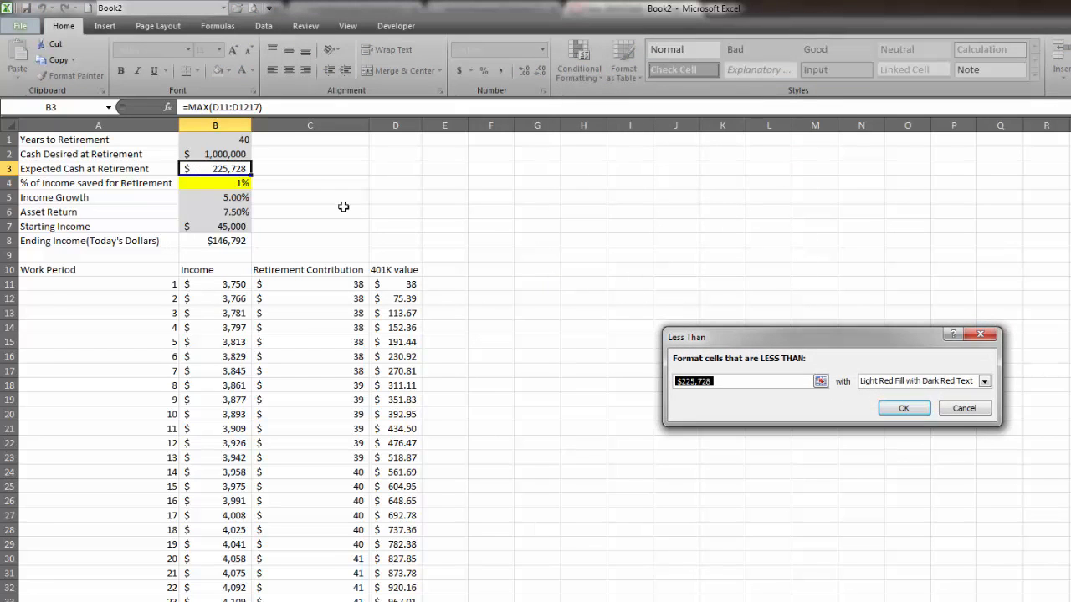
{"action": "left_click", "coordinate": [820, 381]}
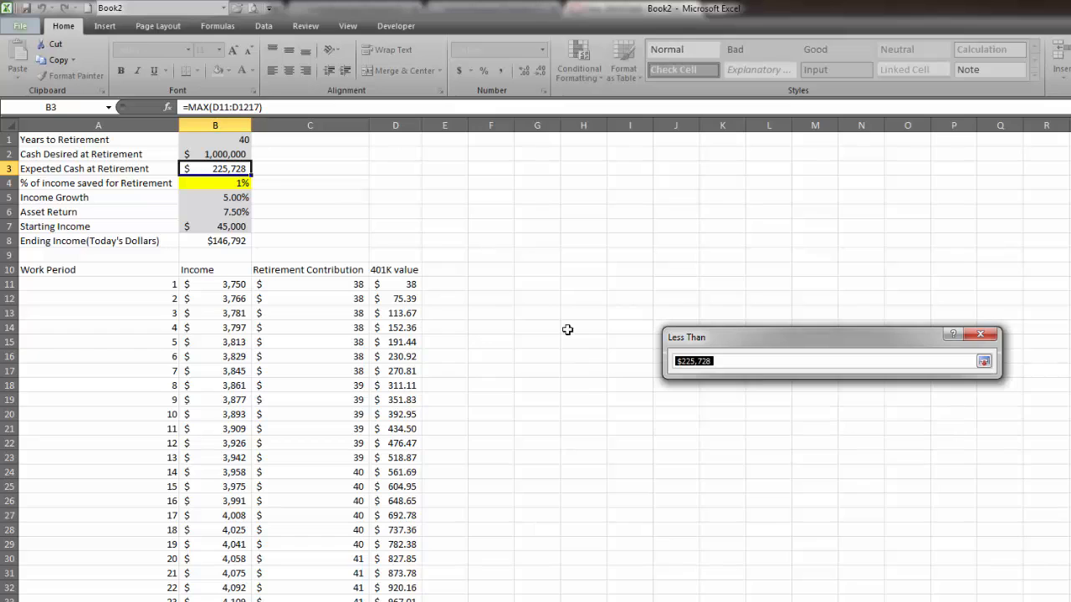
{"action": "left_click", "coordinate": [217, 156]}
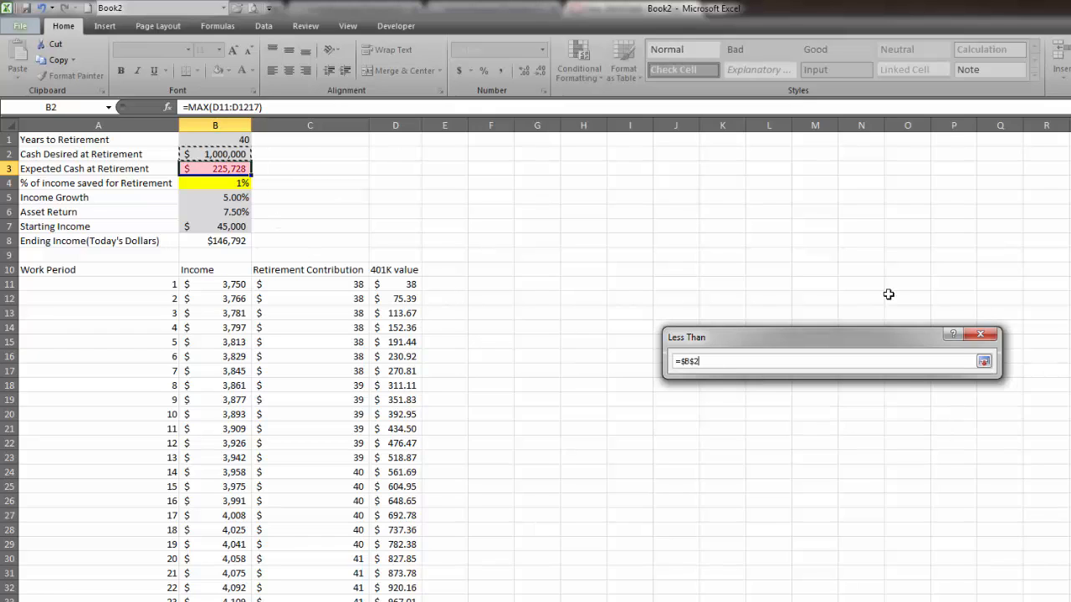
{"action": "left_click", "coordinate": [983, 360]}
{"action": "left_click", "coordinate": [984, 383]}
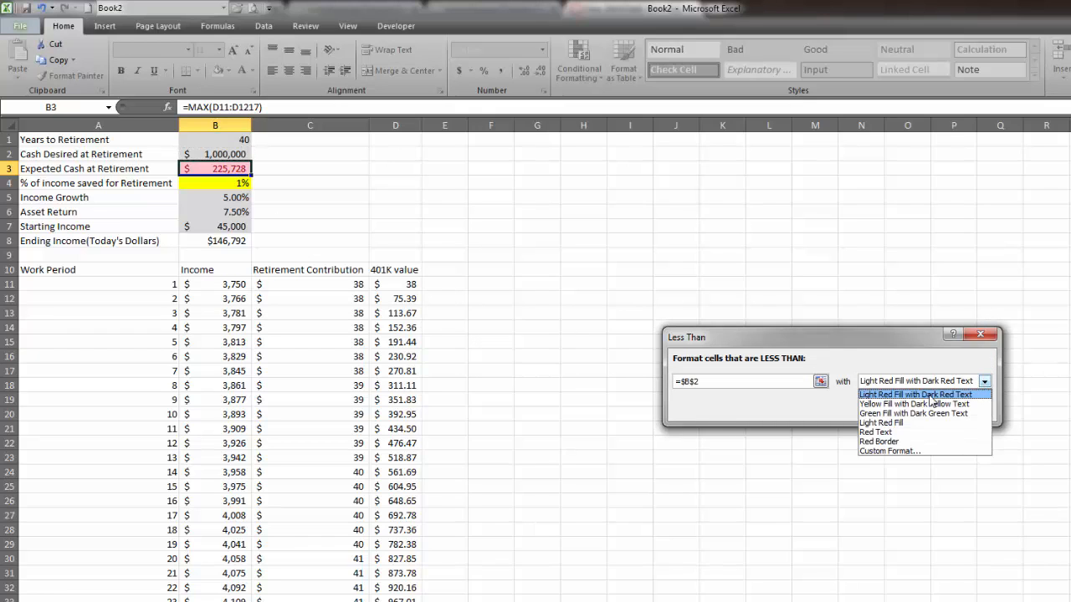
{"action": "left_click", "coordinate": [929, 396]}
{"action": "left_click", "coordinate": [989, 382]}
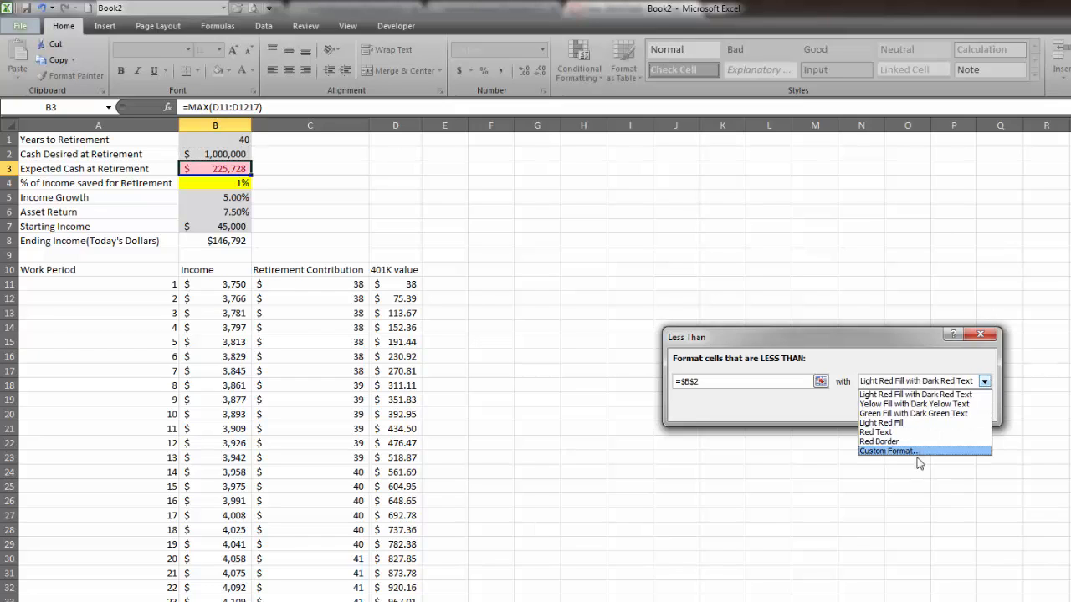
{"action": "left_click", "coordinate": [976, 395]}
{"action": "left_click", "coordinate": [905, 412]}
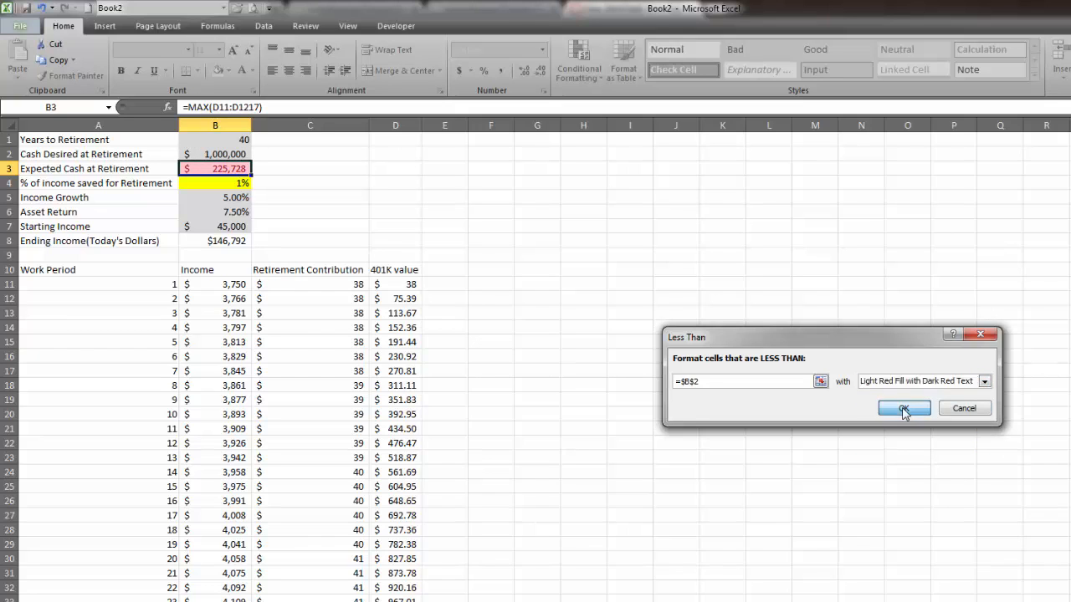
{"action": "left_click", "coordinate": [501, 230]}
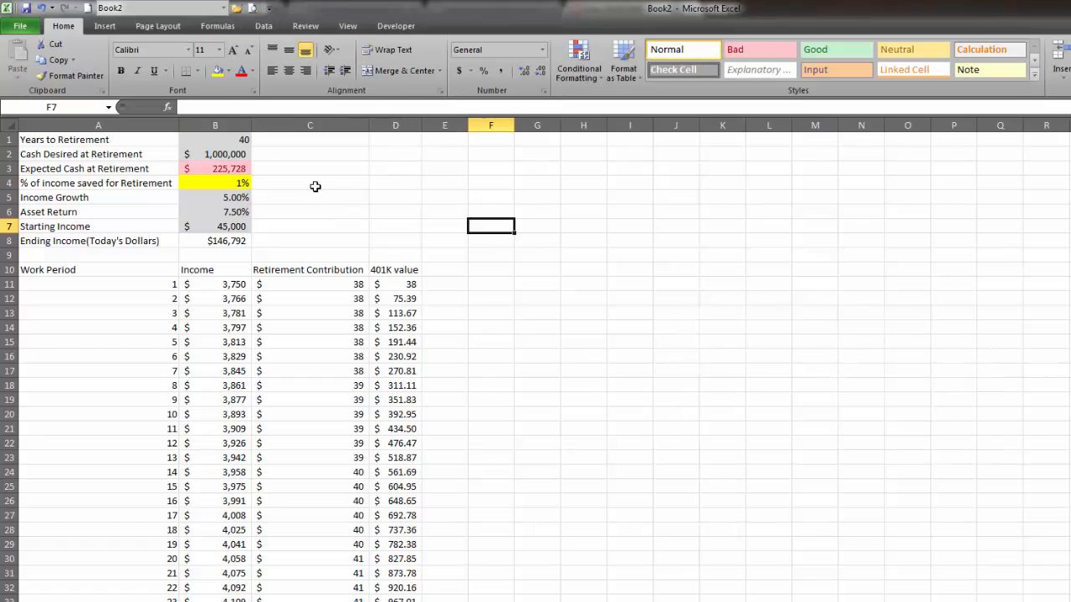
Set the percentage of income saved in B4 to 10% and autofit the width of the 401K value column.
{"action": "left_click", "coordinate": [225, 170]}
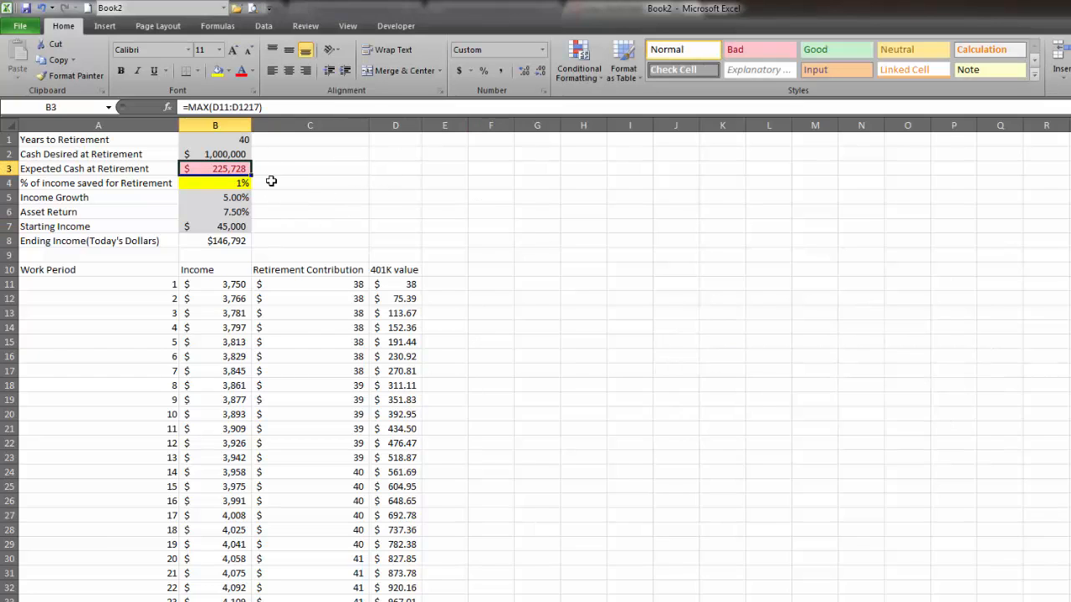
{"action": "left_click", "coordinate": [244, 184]}
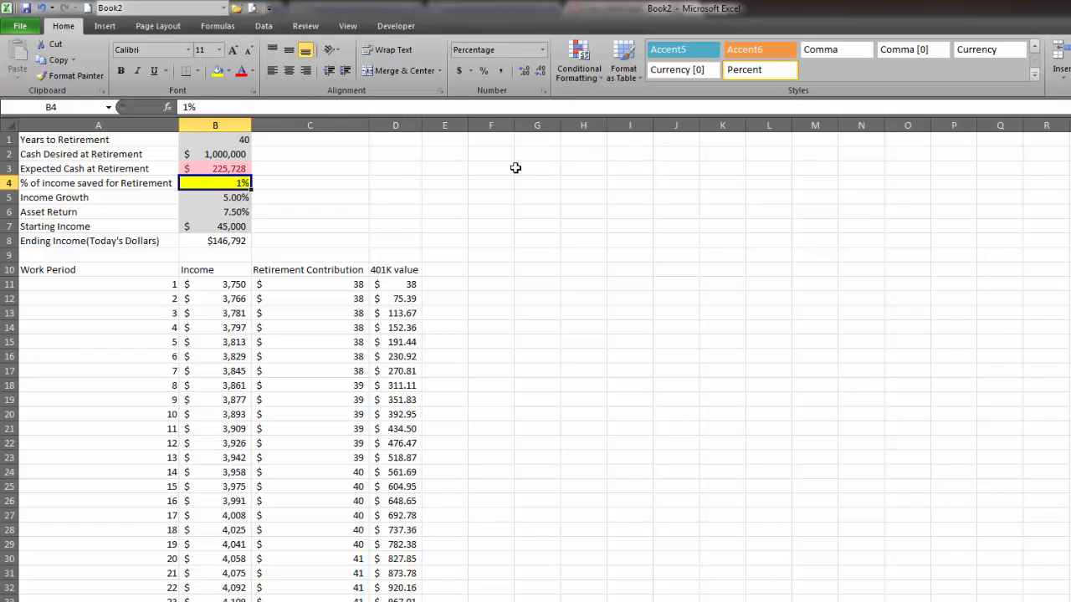
{"action": "type", "text": "10"}
{"action": "key", "text": "Return"}
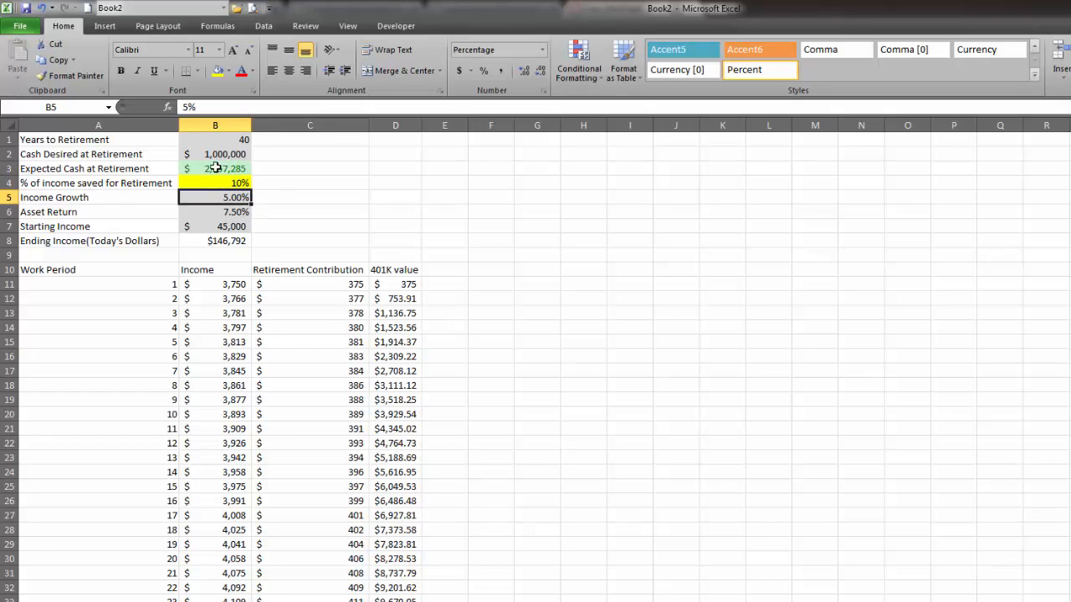
{"action": "double_click", "coordinate": [423, 126]}
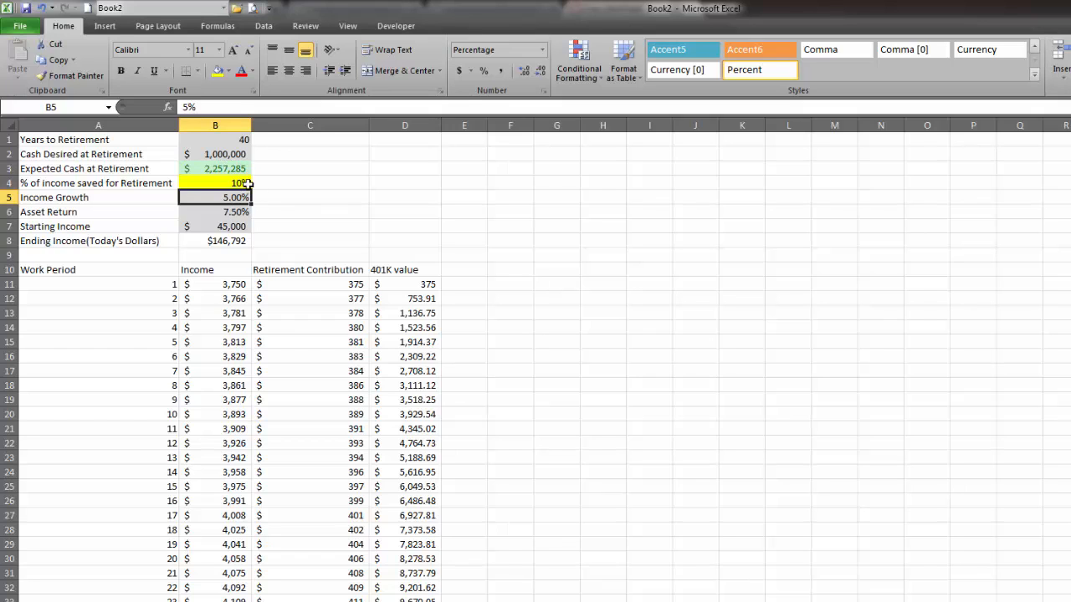
Test the conditional formatting by setting the percentage of income saved in B4 to 1% and then to 6%.
{"action": "left_click", "coordinate": [236, 185]}
{"action": "type", "text": "1"}
{"action": "key", "text": "Return"}
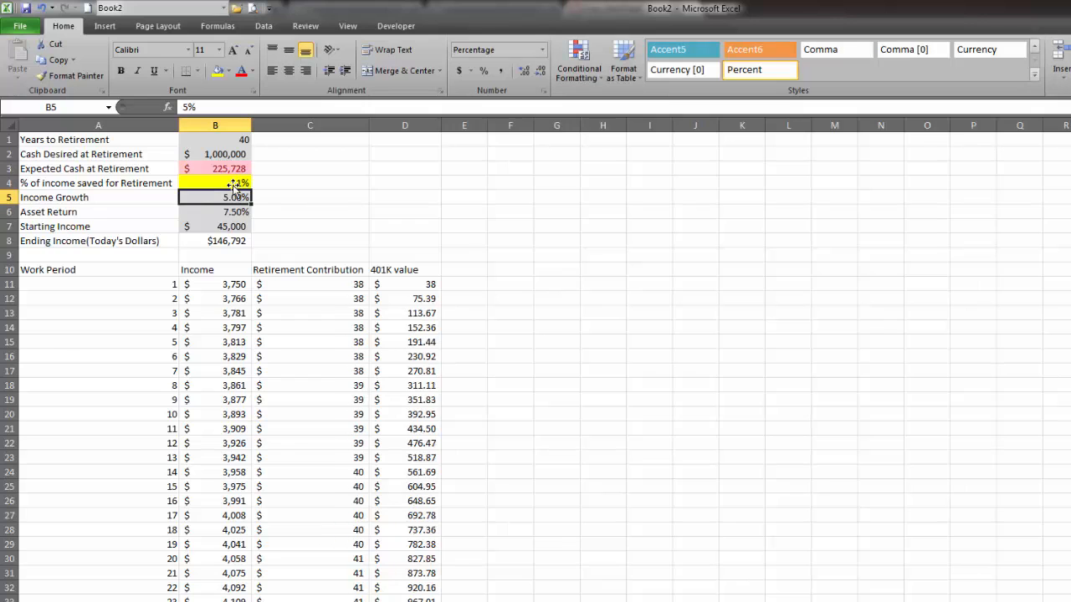
{"action": "left_click", "coordinate": [239, 183]}
{"action": "type", "text": "6"}
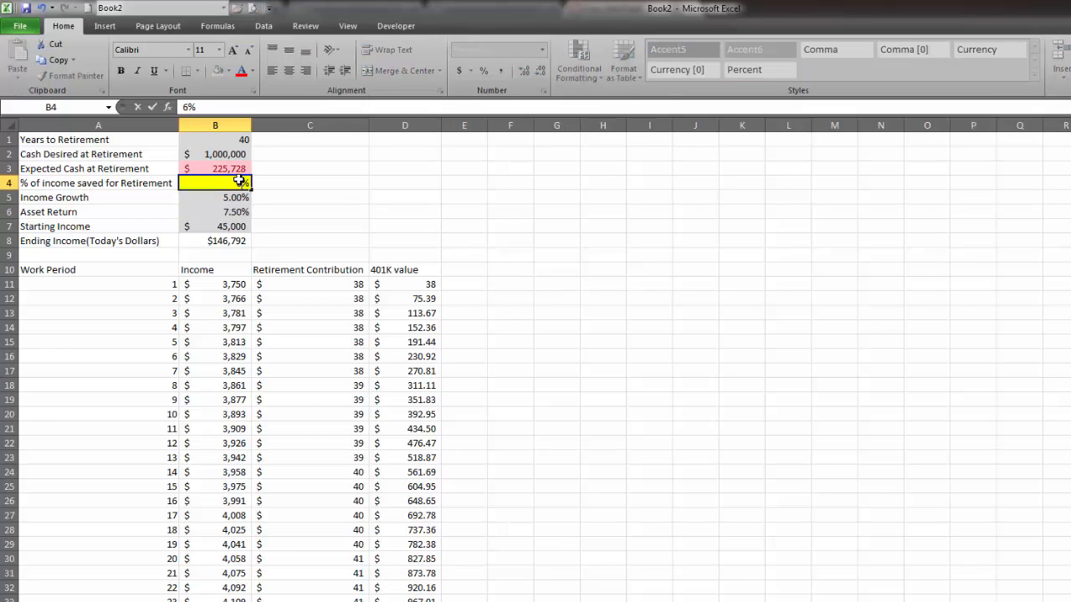
{"action": "key", "text": "Return"}
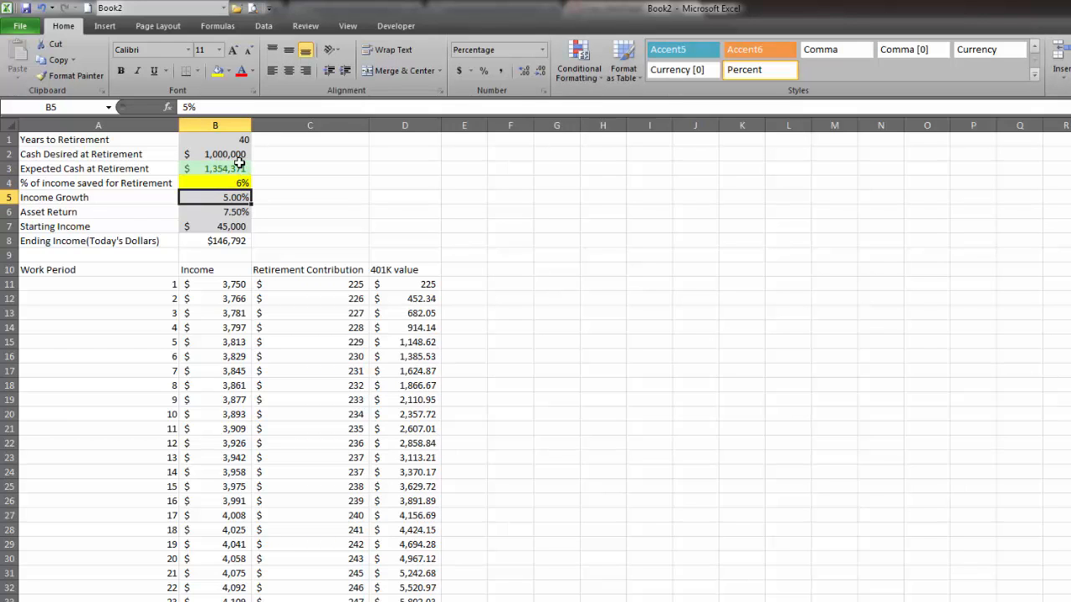